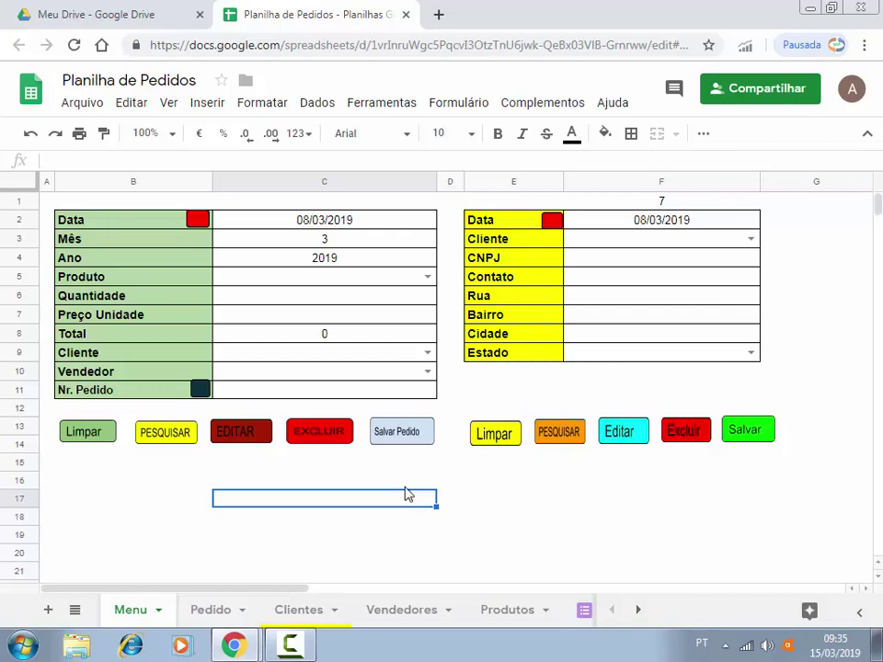
Step: Open the spreadsheet's script editor and scroll macros.gs to function SalvarCliente at line 309
click(381, 112)
click(420, 174)
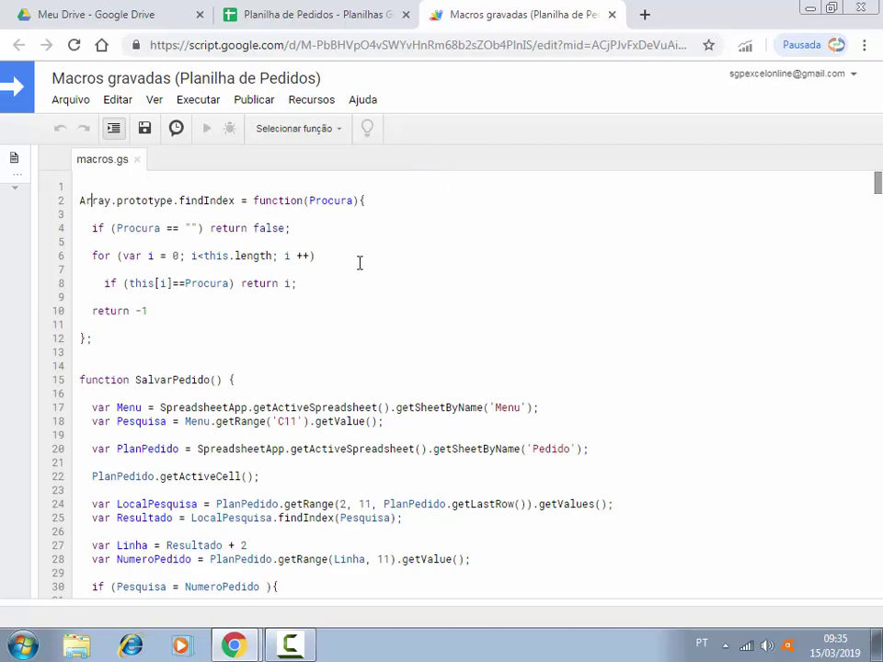
scroll(390, 319, down, 3)
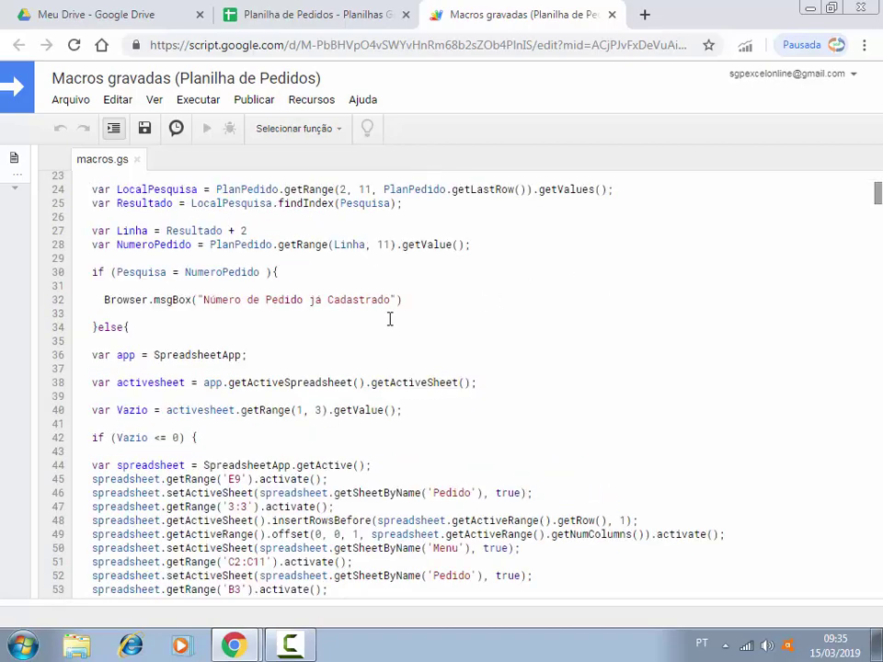
scroll(390, 319, down, 3)
scroll(390, 319, down, 4)
scroll(390, 319, down, 5)
scroll(390, 319, down, 7)
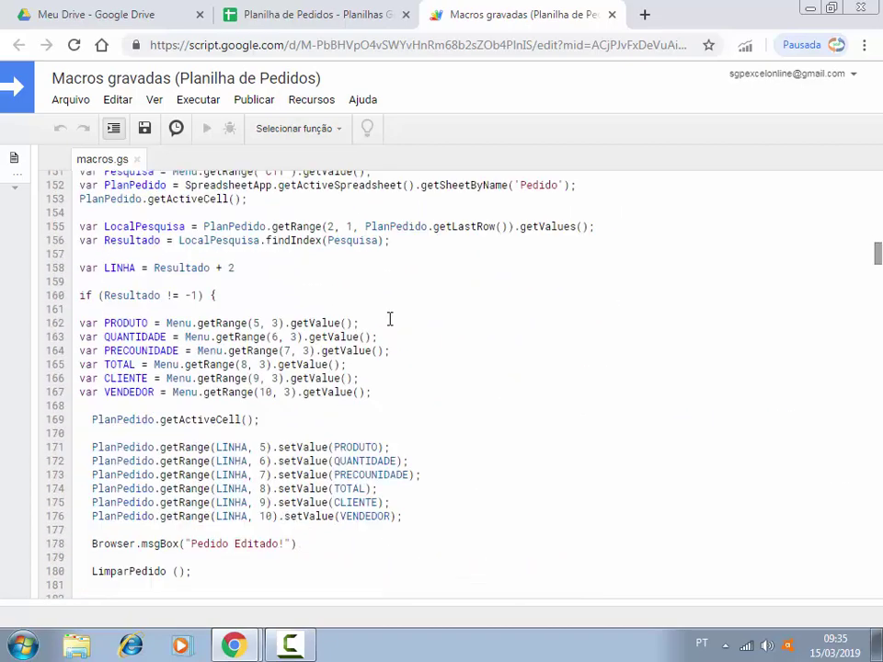
scroll(390, 319, down, 5)
scroll(390, 319, down, 5)
scroll(389, 319, down, 5)
scroll(390, 319, down, 5)
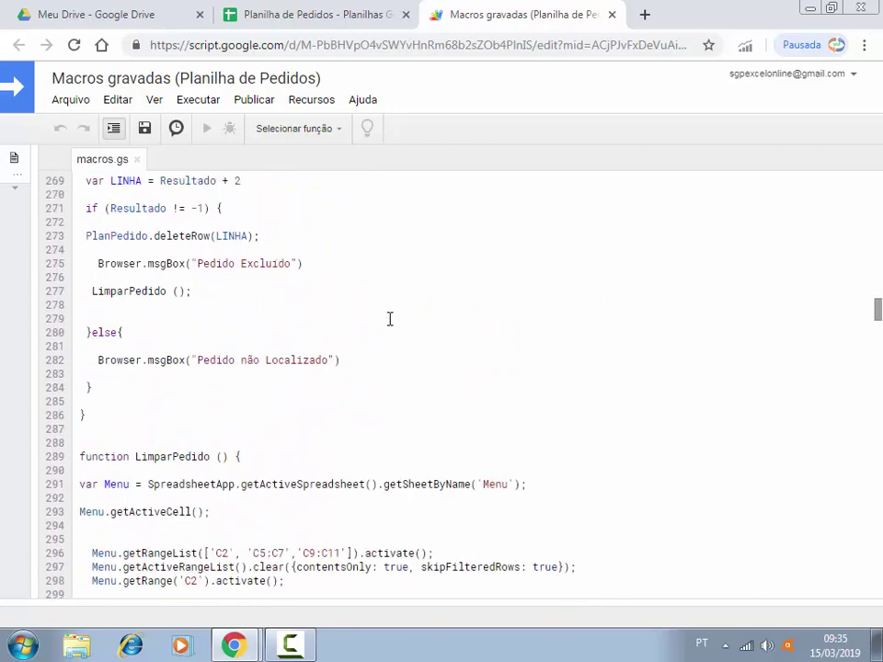
scroll(389, 319, down, 5)
scroll(480, 305, down, 4)
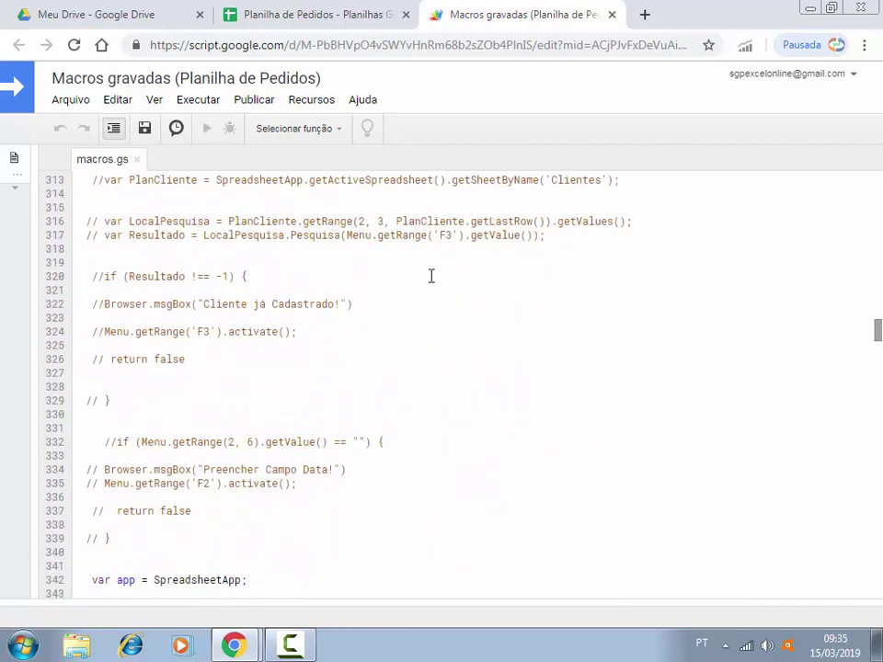
scroll(566, 262, up, 1)
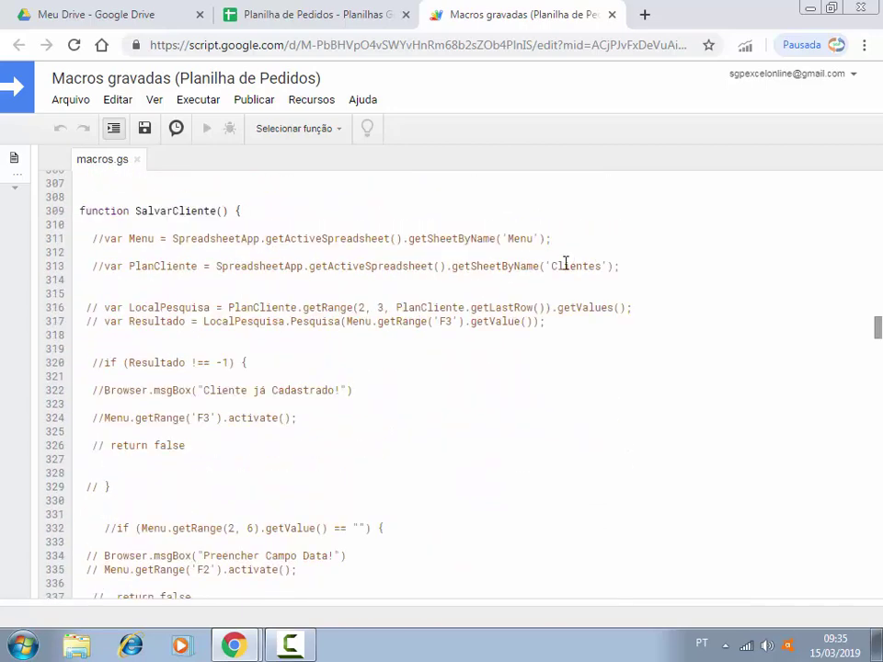
Step: Insert blank lines in SalvarCliente and start var Menu = SpreadsheetApp.getActiveSpreadsheet() on line 311
click(113, 221)
key(Return)
key(Return)
key(Return)
click(114, 237)
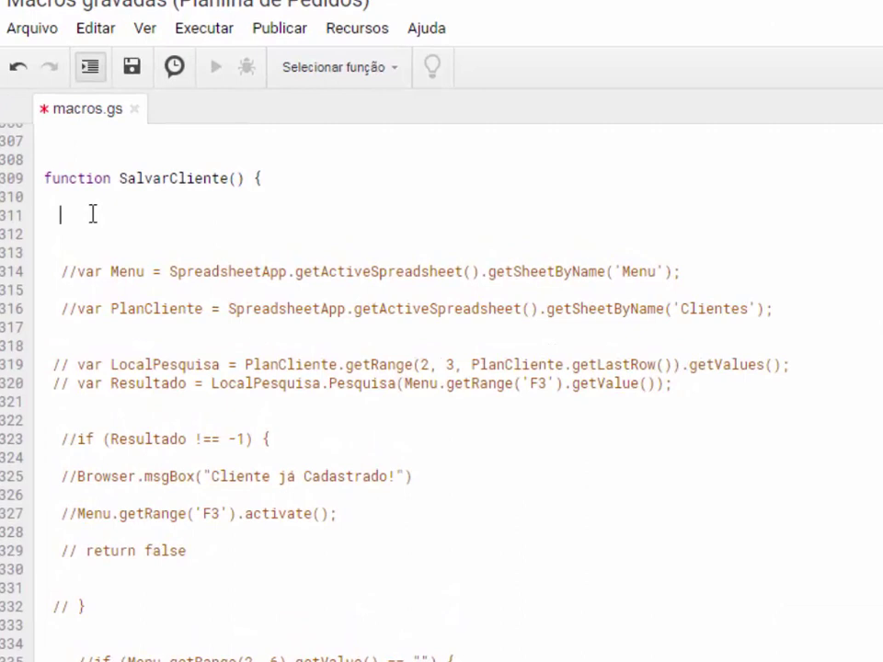
text(var)
text( Menu )
text(= )
text(S)
text(preadsheet)
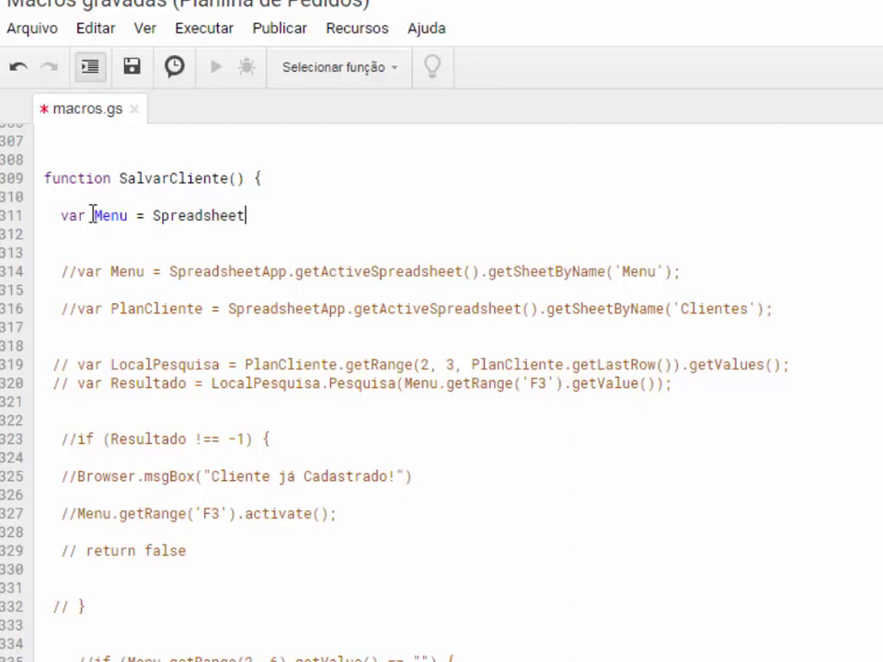
text(App)
text(.geta)
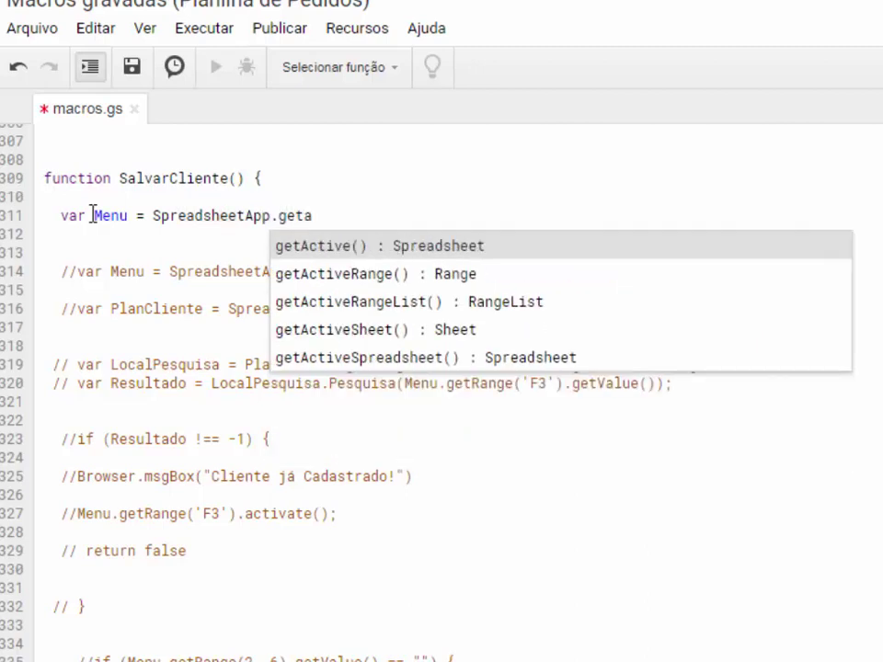
click(351, 358)
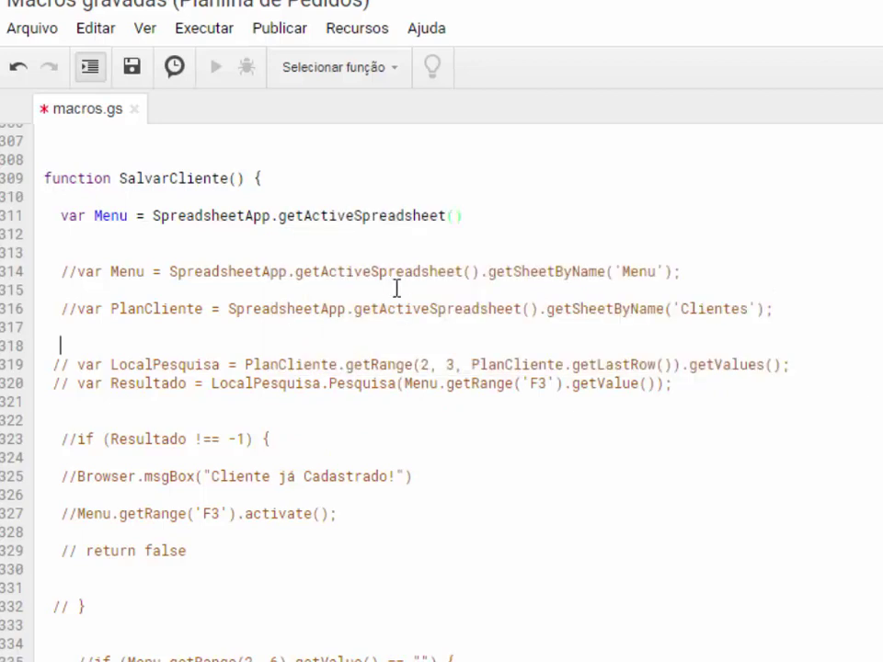
Step: Complete the Menu line with .getSheetByName('Menu'); and switch to the Planilha de Pedidos spreadsheet
click(473, 215)
text(.gets)
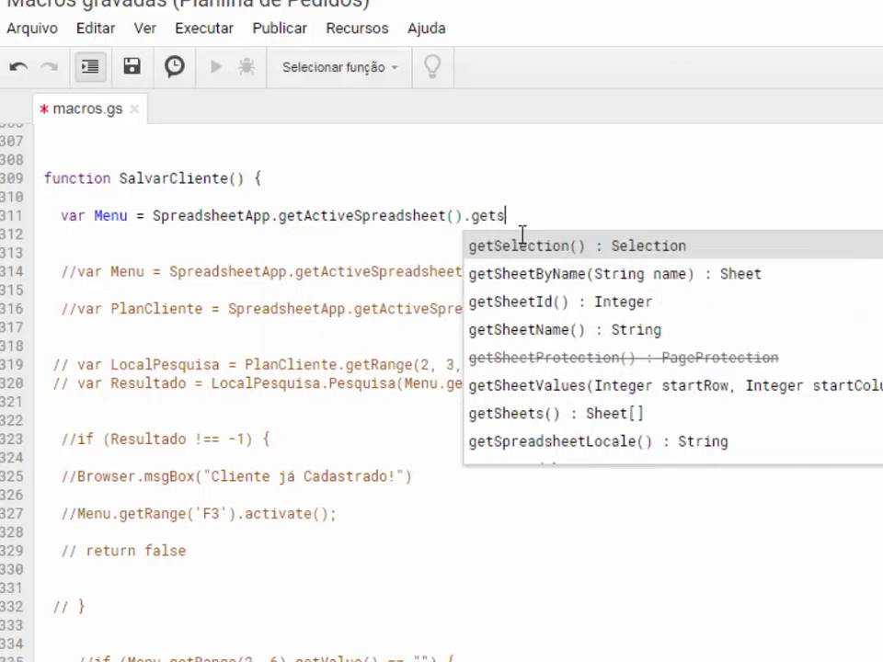
text(h)
click(526, 244)
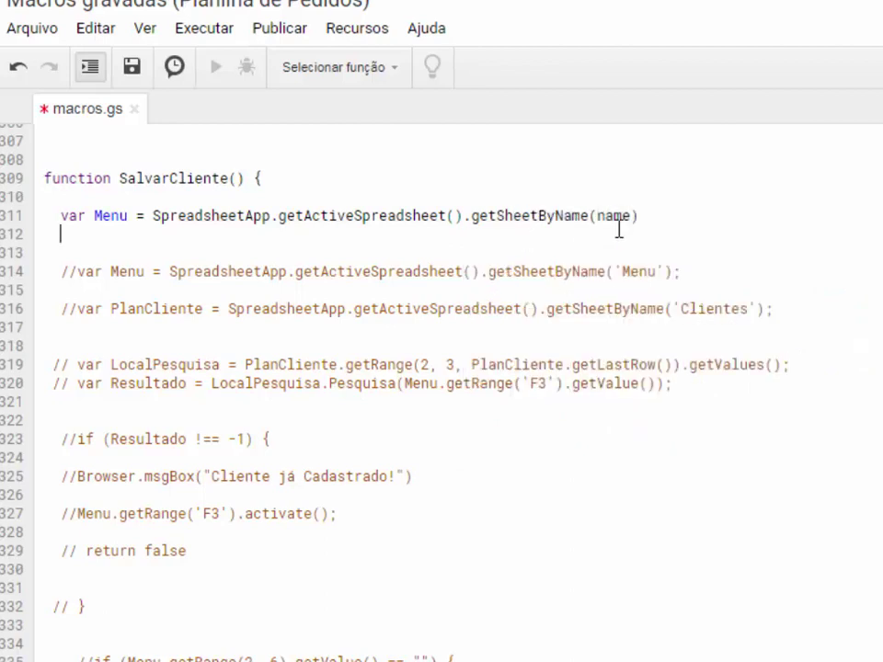
click(633, 217)
key(BackSpace)
key(BackSpace)
key(BackSpace)
key(BackSpace)
key(BackSpace)
text('M)
text(enu'))
text(;)
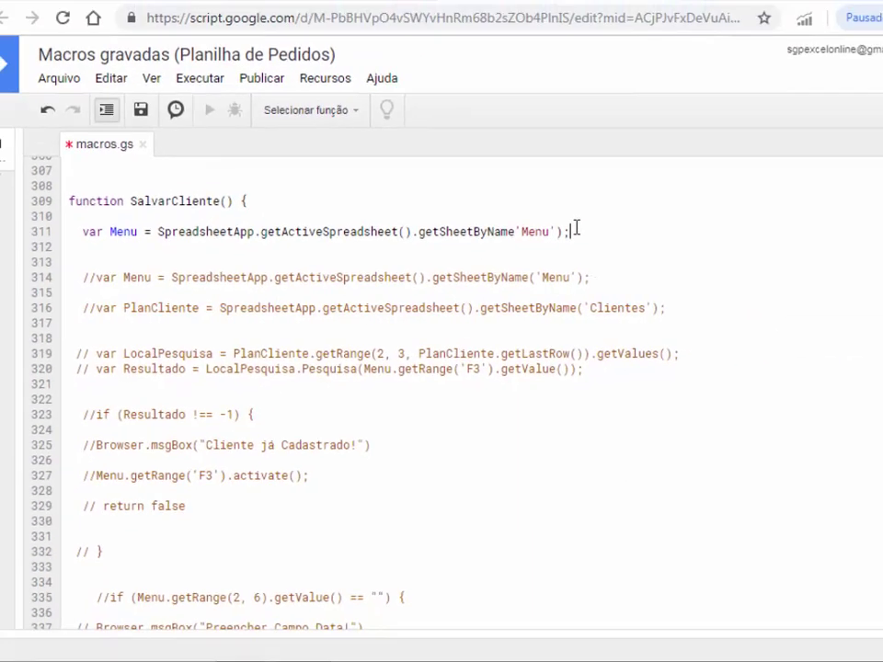
key(Return)
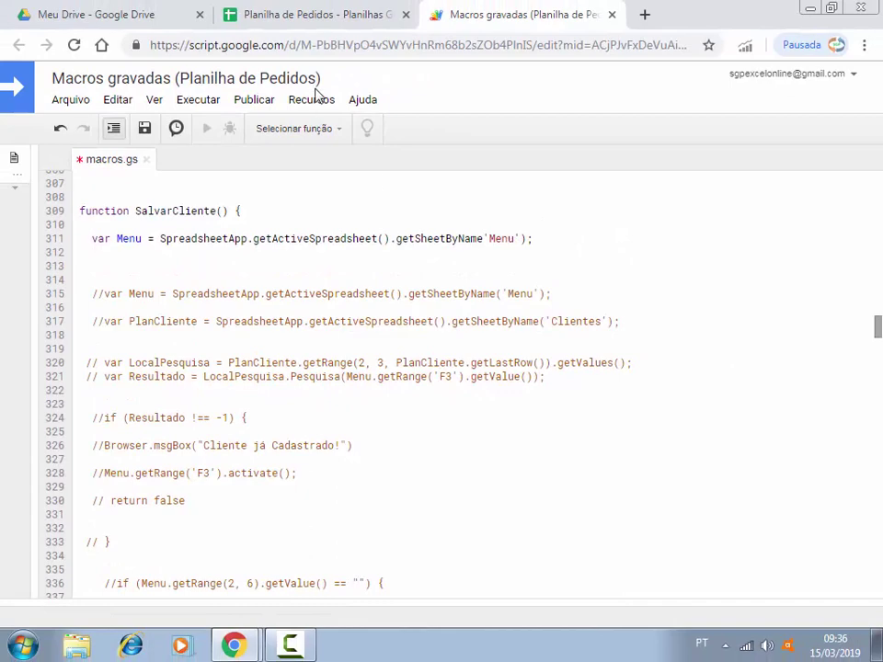
click(296, 13)
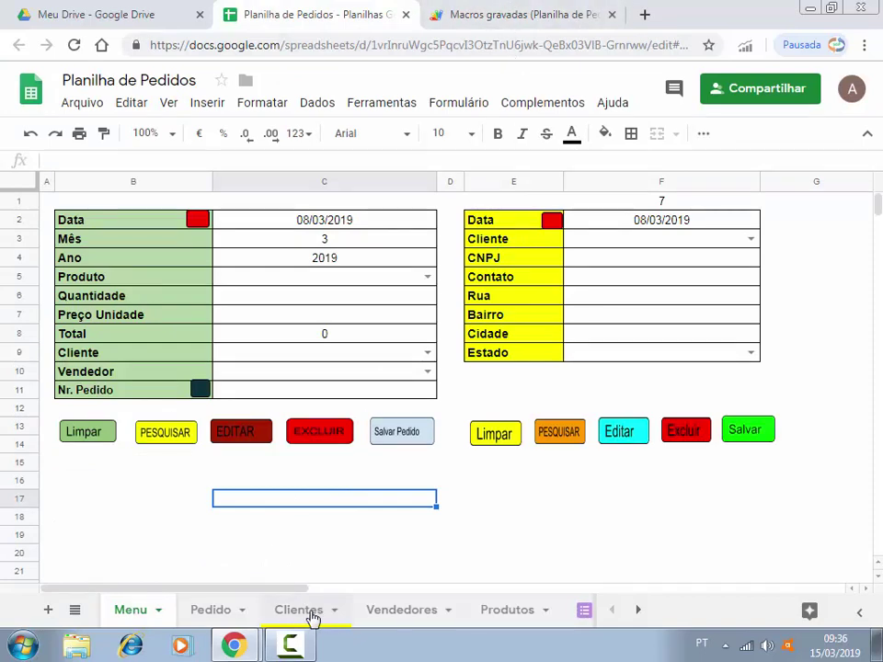
Step: Copy the Menu line below itself and change it to var PlanCliente for sheet 'Clientes'
click(493, 16)
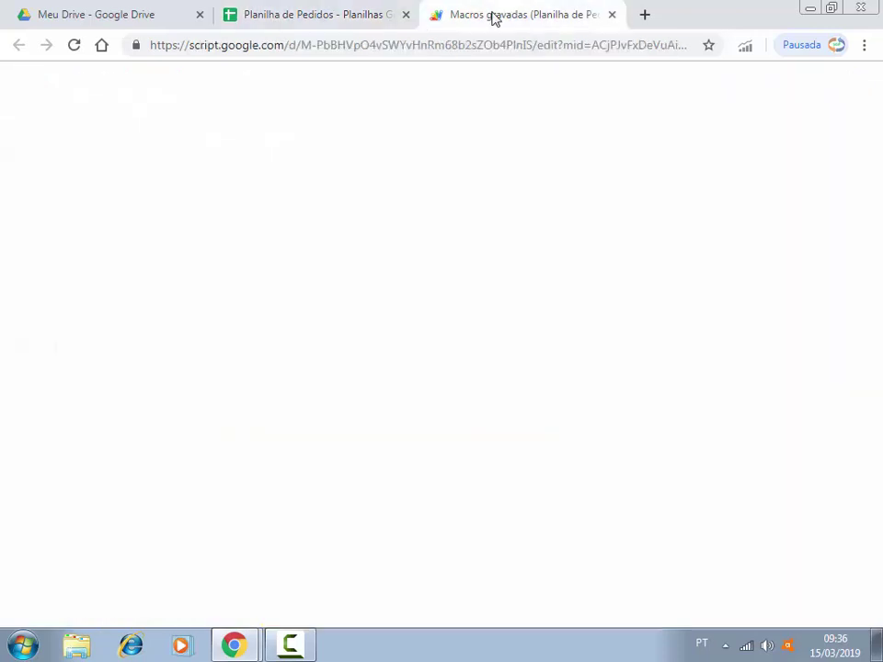
drag(540, 239, 83, 244)
key(ctrl+c)
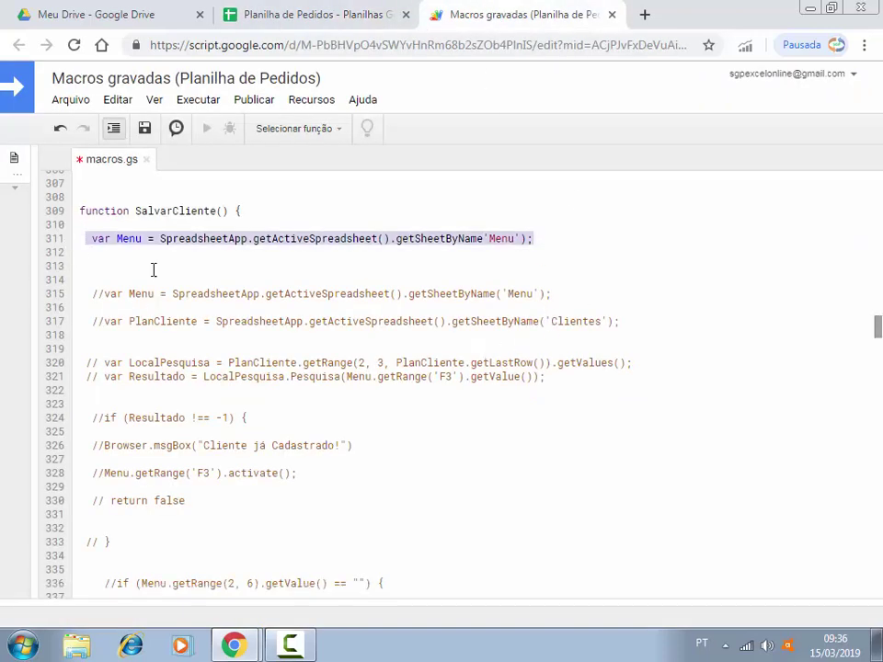
click(81, 241)
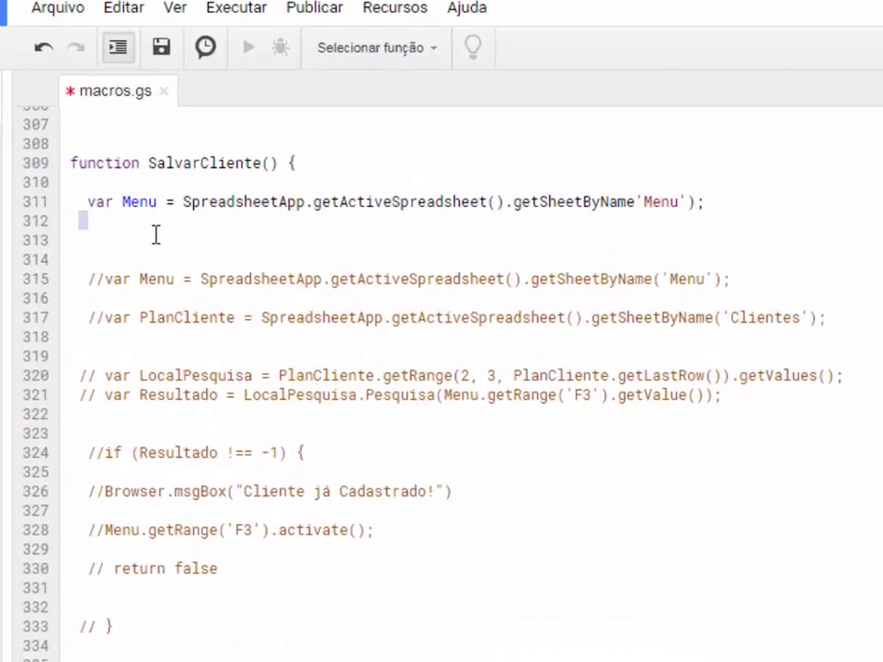
key(ctrl+v)
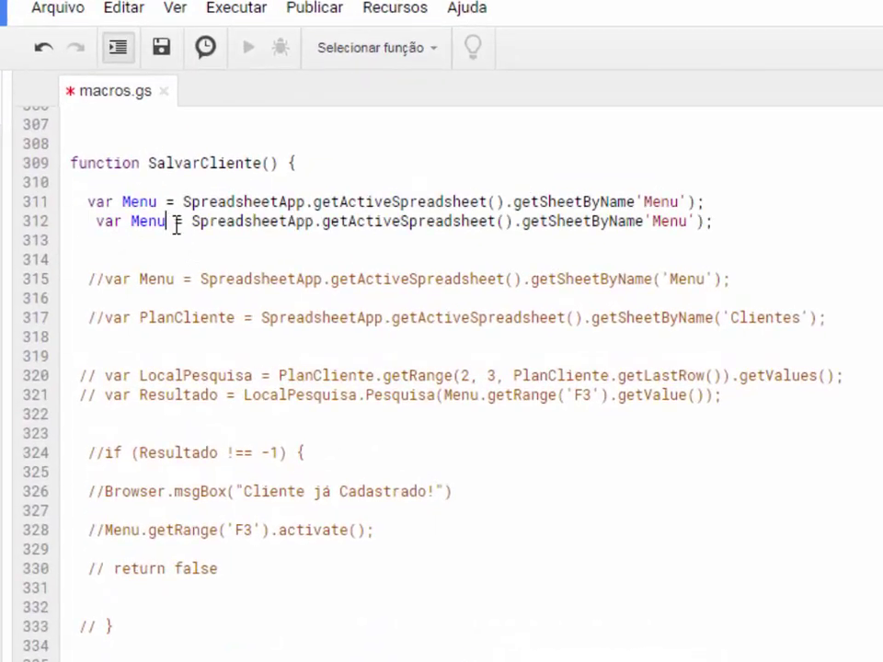
click(174, 222)
key(BackSpace)
key(BackSpace)
key(BackSpace)
key(BackSpace)
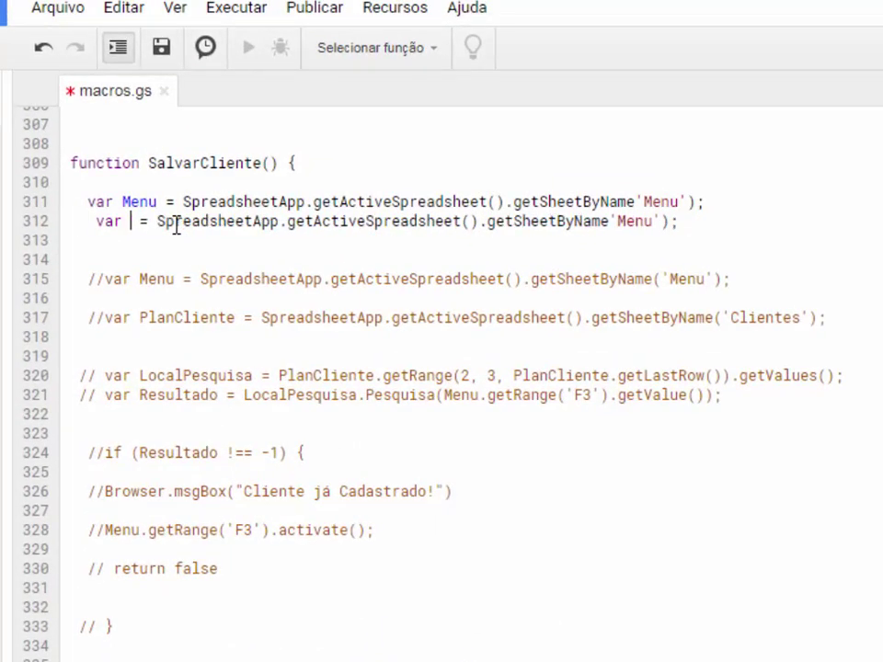
text(Pla)
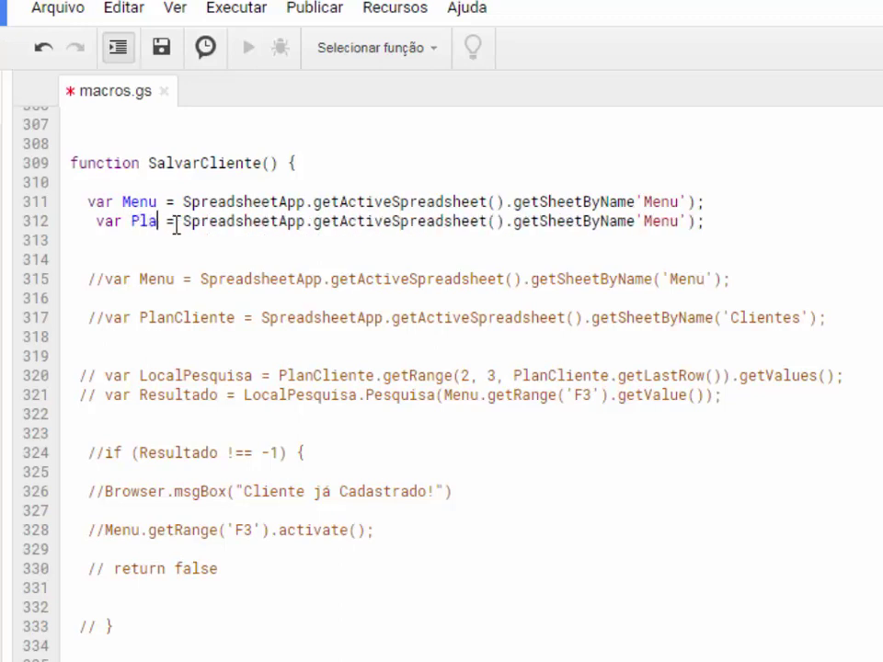
text(nCliente)
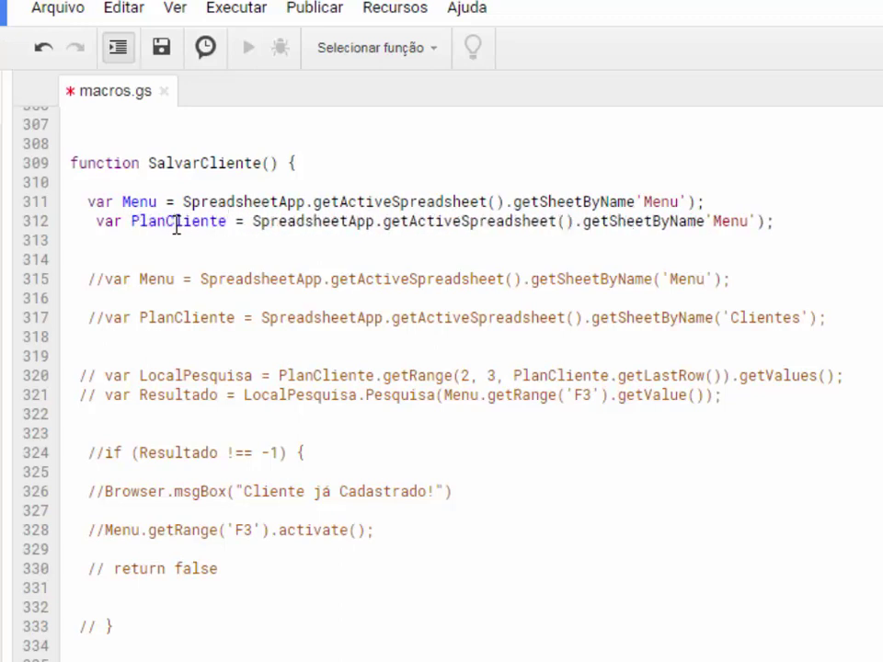
click(765, 223)
key(BackSpace)
key(BackSpace)
key(BackSpace)
key(BackSpace)
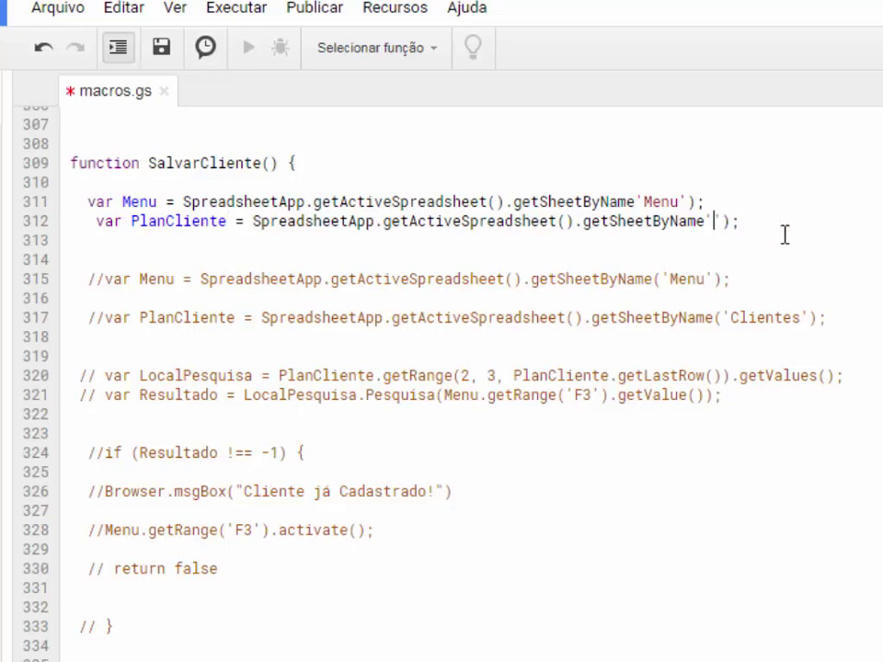
text(Cli)
text(entes)
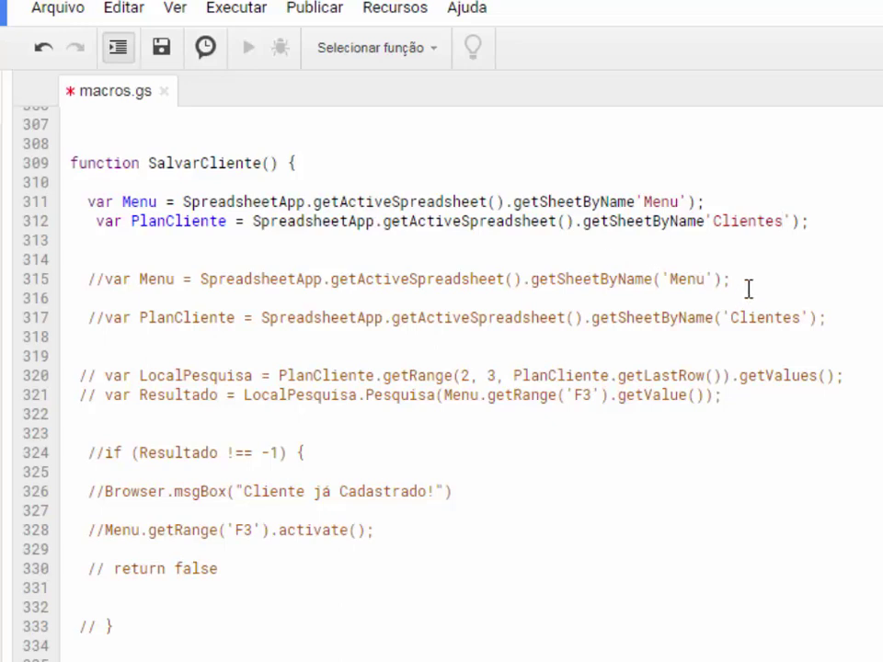
Step: Delete the old commented-out Menu and PlanCliente lines and fix the PlanCliente indent
click(818, 317)
drag(817, 317, 54, 272)
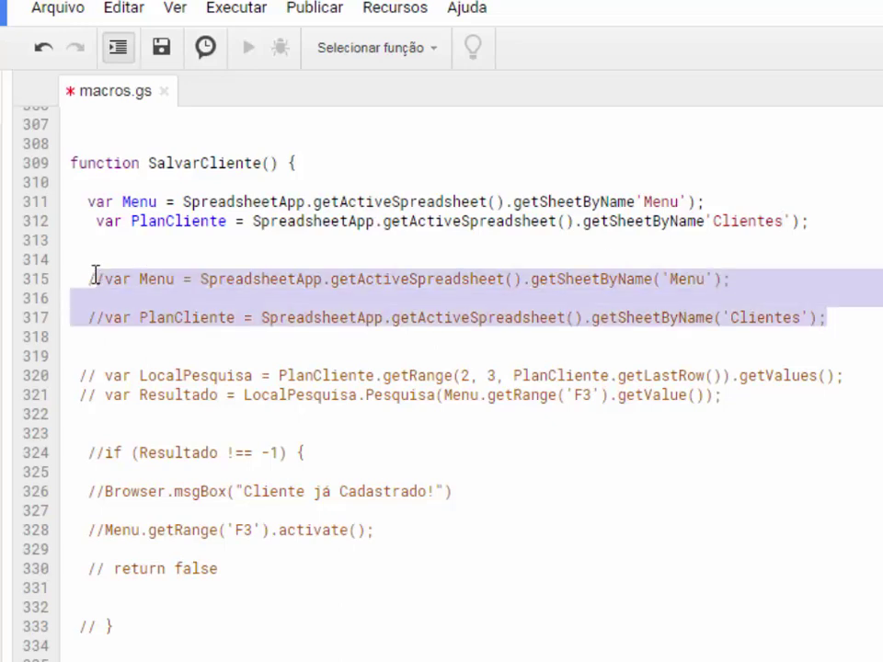
key(BackSpace)
click(95, 221)
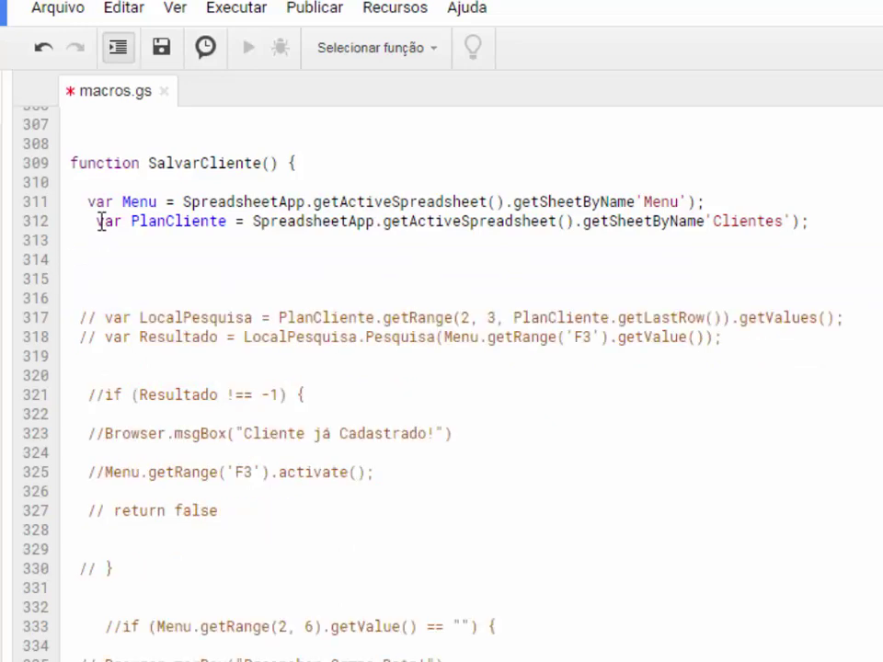
key(BackSpace)
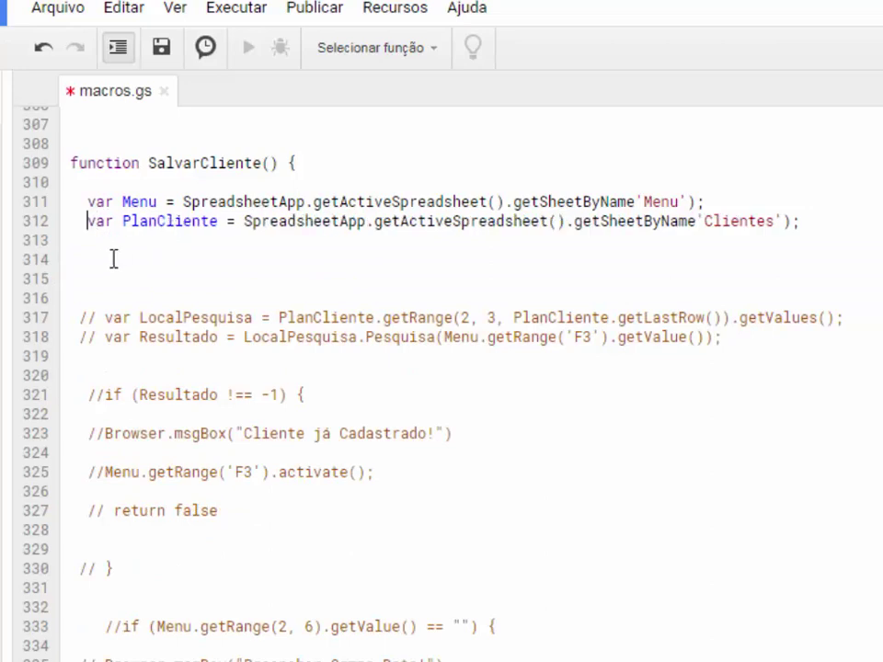
click(112, 258)
Step: Write var LocalPesquisa = PlanCliente.getRange(row, column) on line 314, then view the spreadsheet
text(var )
text(Local)
text(Pesquisa =)
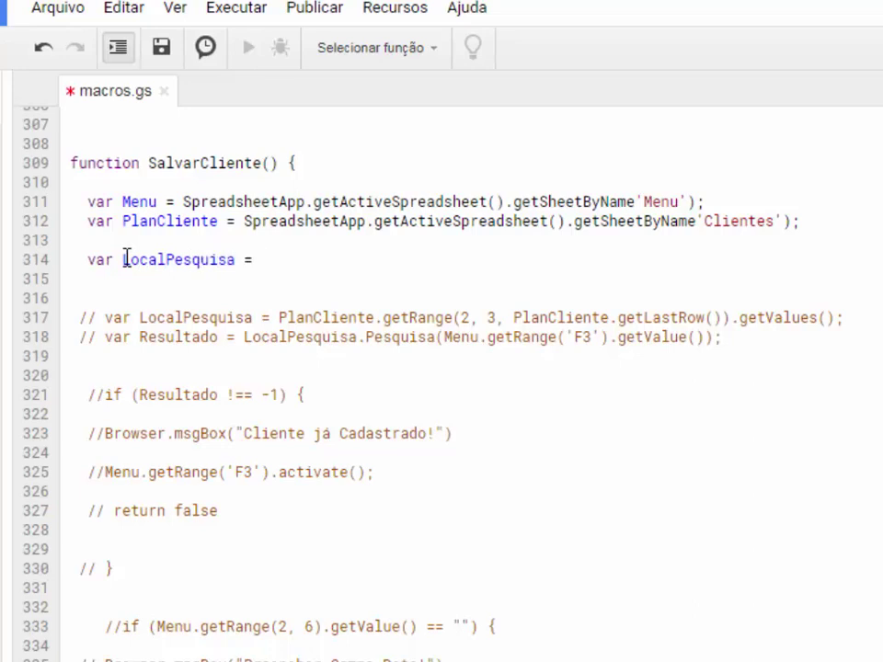
text(Plan)
text(Cliente)
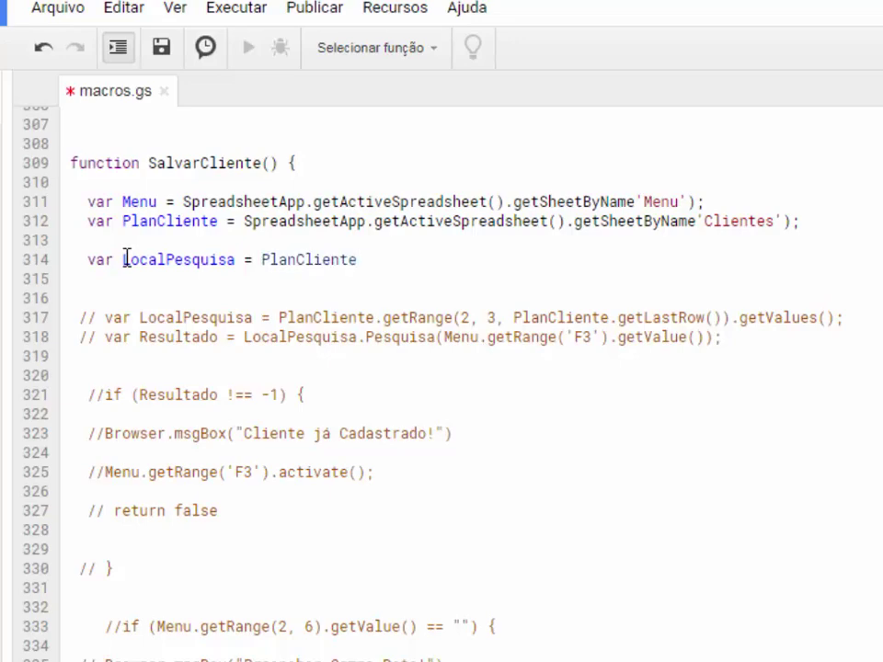
text(.getr)
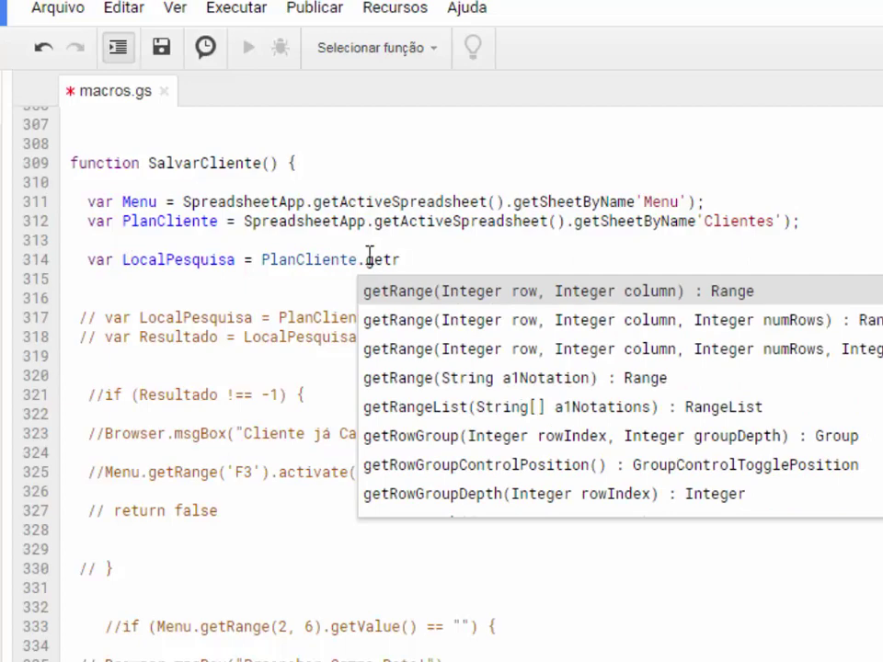
click(406, 293)
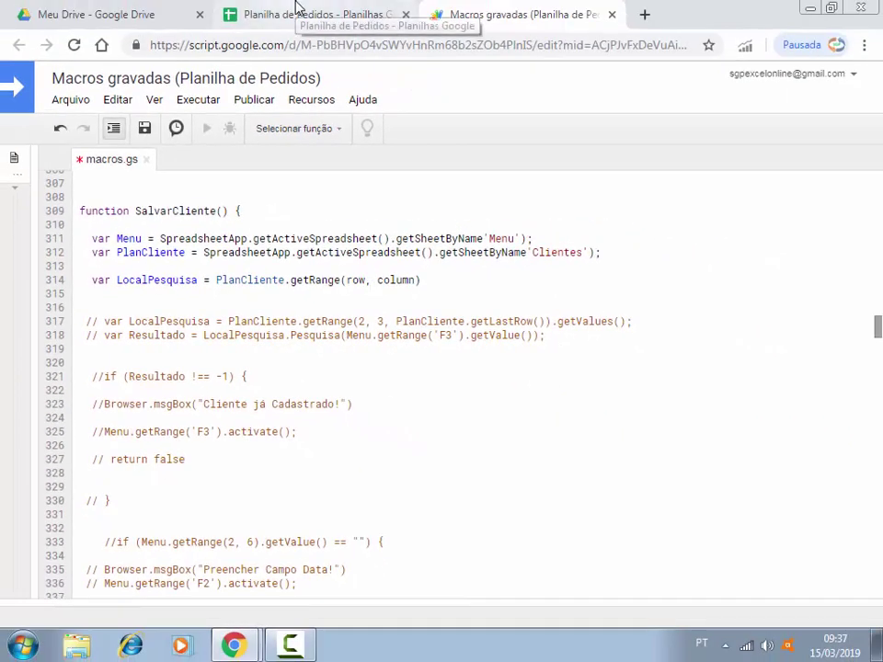
click(295, 12)
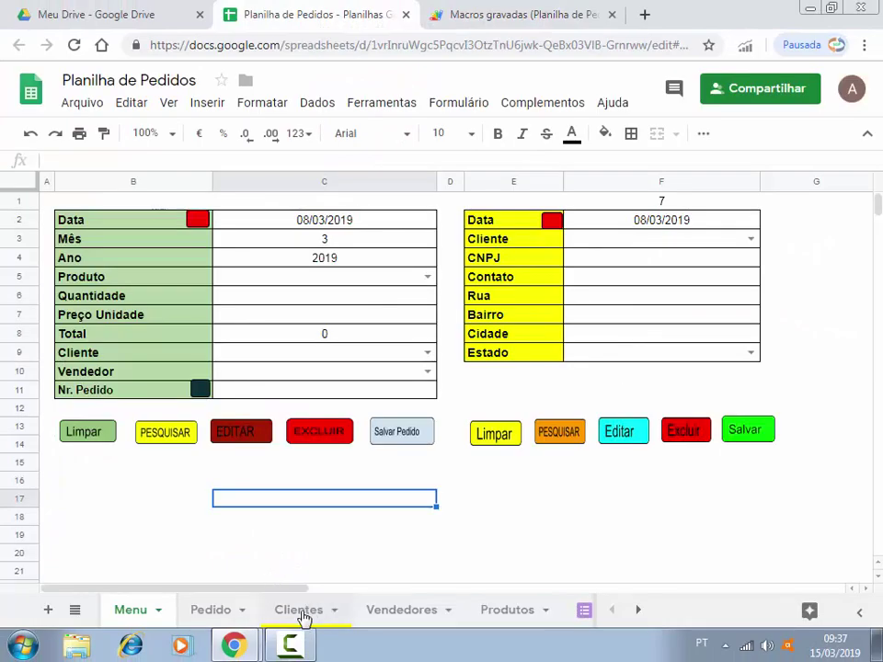
Step: On the Clientes sheet, check header row 2 and Cliente column C, then return to the editor
click(300, 610)
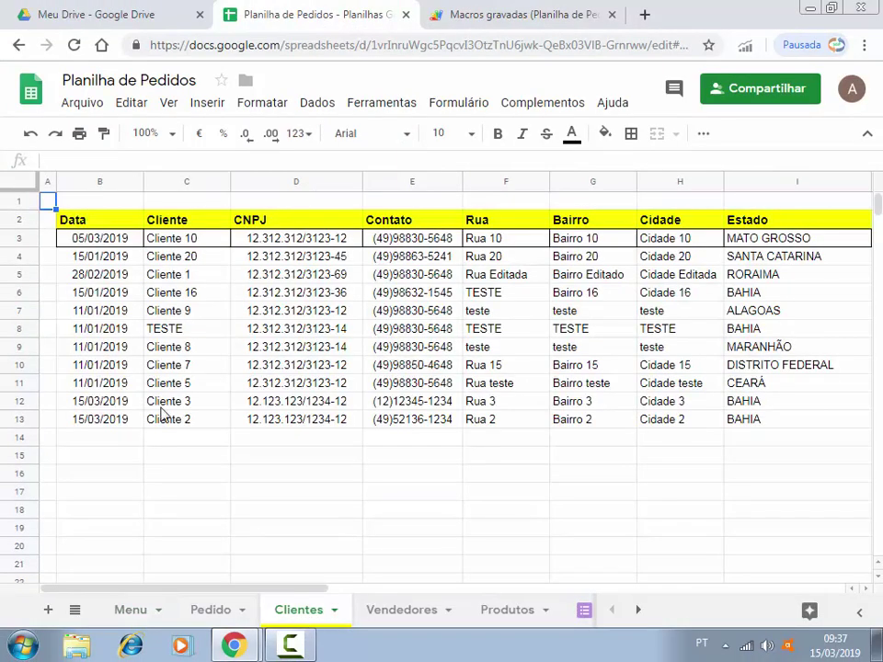
click(22, 221)
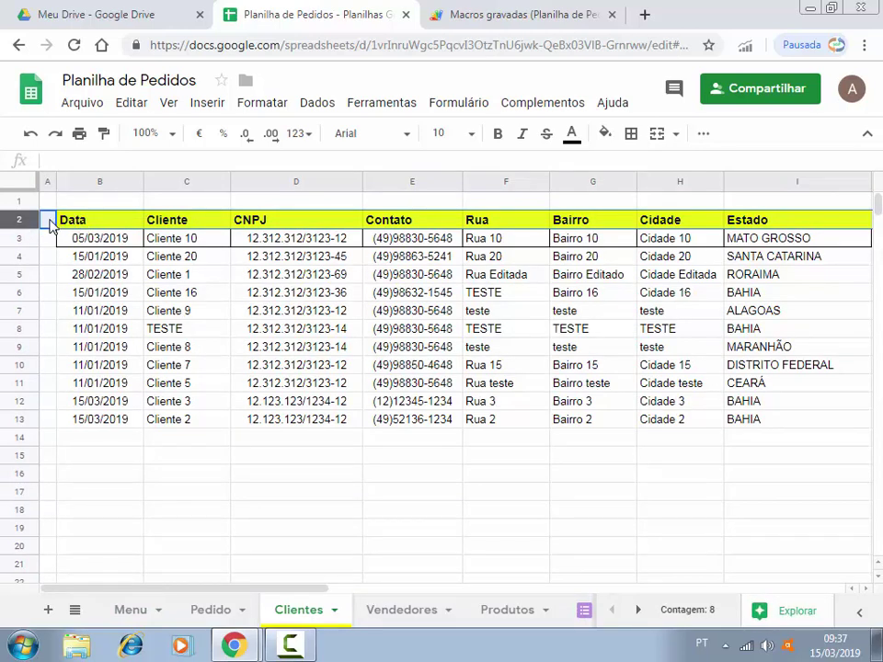
click(53, 225)
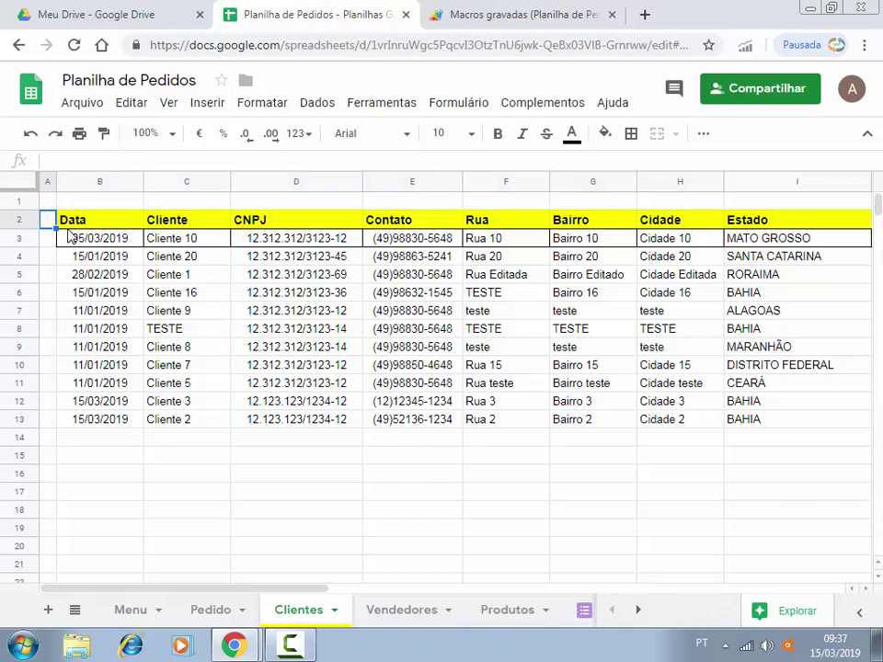
key(Right)
key(Right)
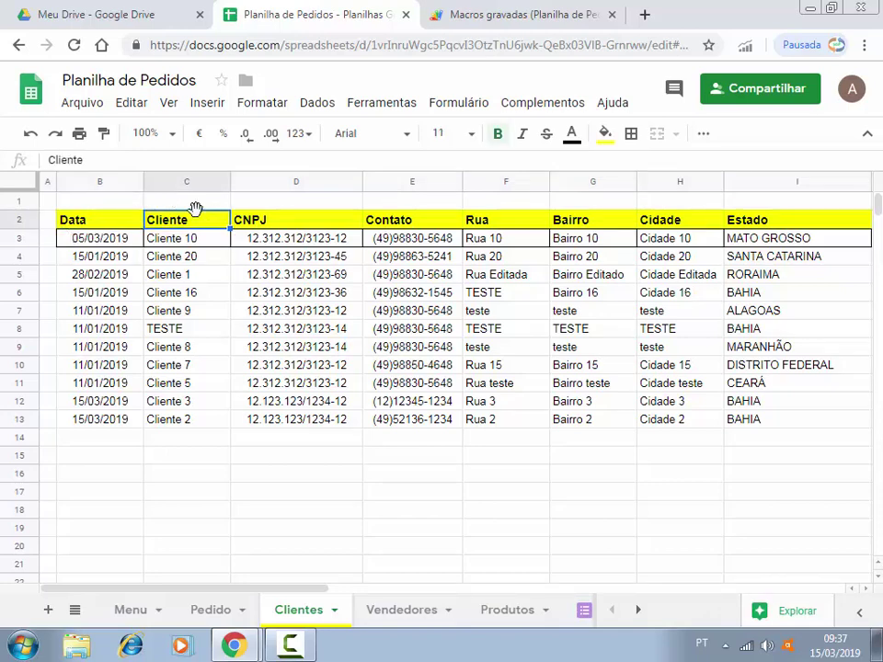
click(500, 11)
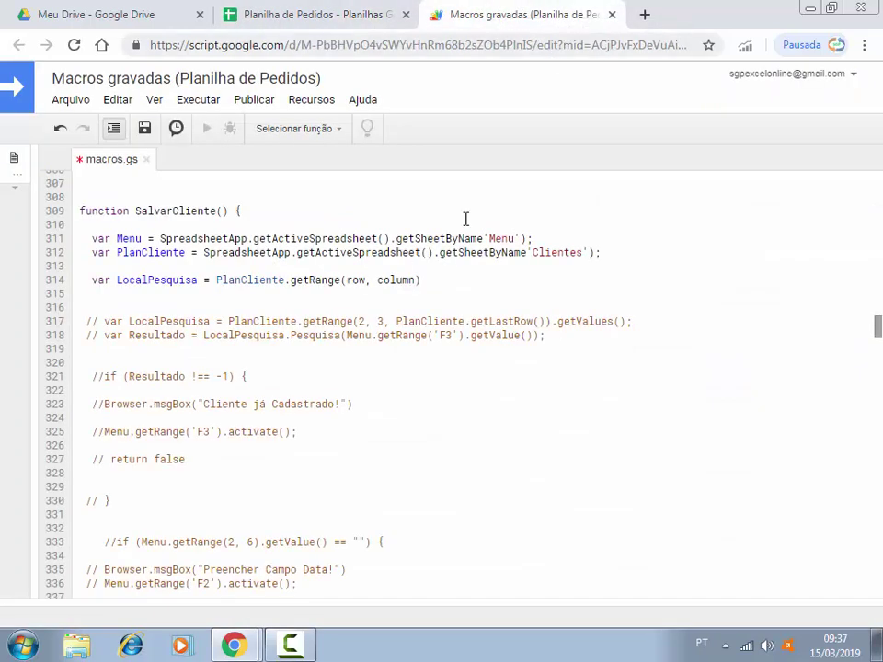
Step: Set the getRange arguments on line 314 to 2, 3, PlanCliente.getLastRow()
click(365, 279)
key(BackSpace)
key(BackSpace)
key(BackSpace)
text(2)
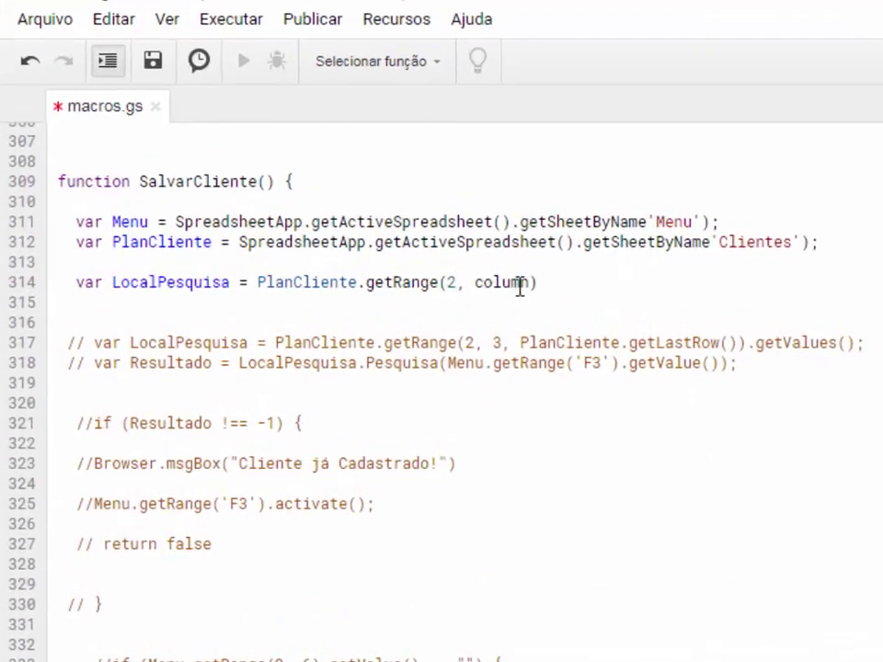
key(BackSpace)
key(BackSpace)
key(BackSpace)
key(BackSpace)
key(BackSpace)
key(BackSpace)
text(3)
text(,)
text( PlanCli)
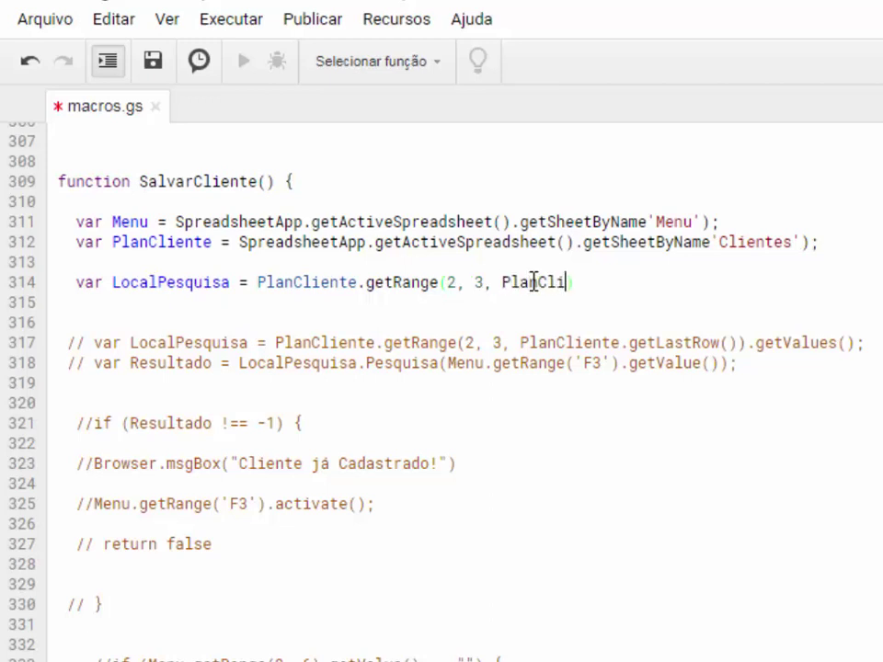
text(ente)
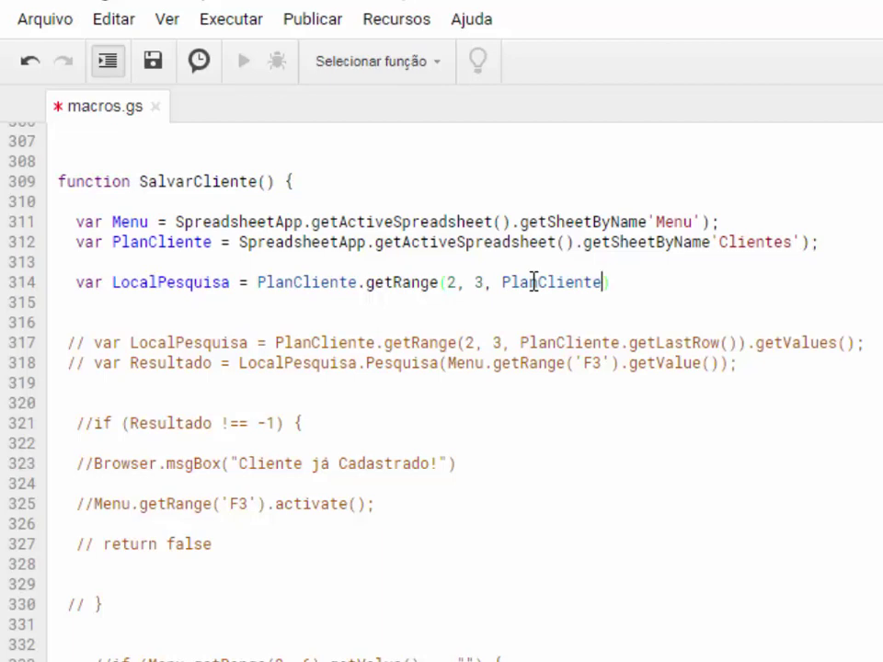
text(.get)
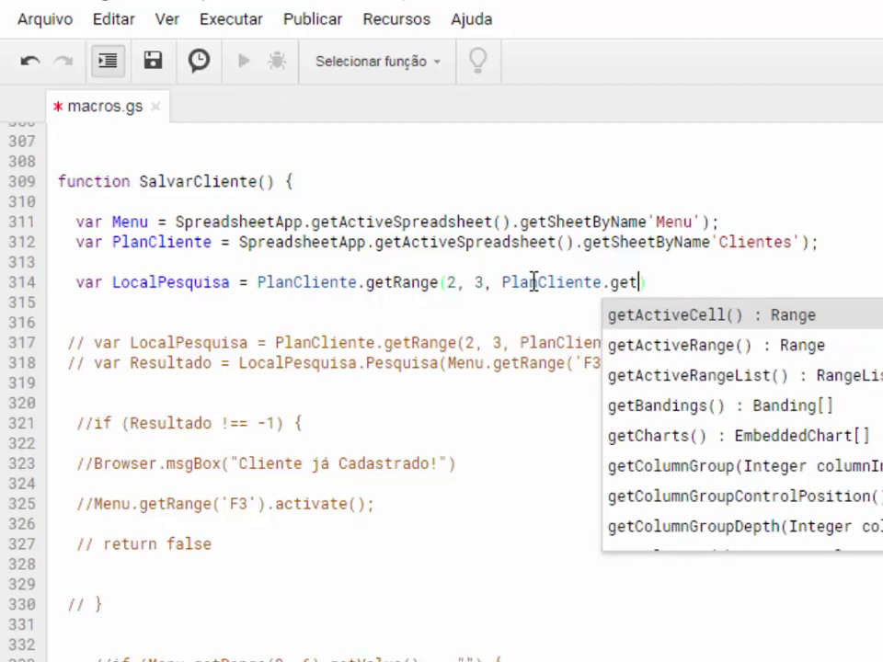
text(l)
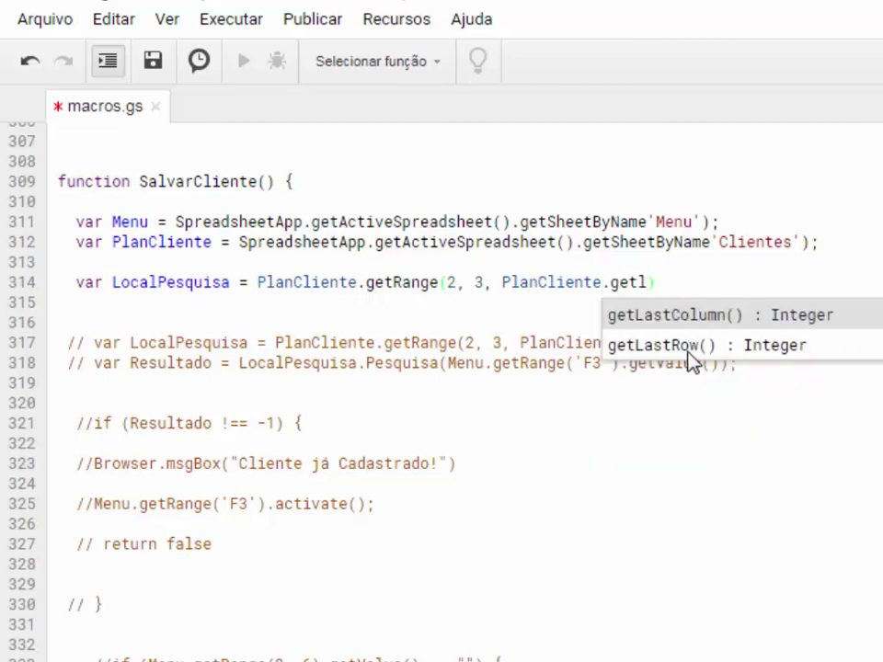
click(675, 346)
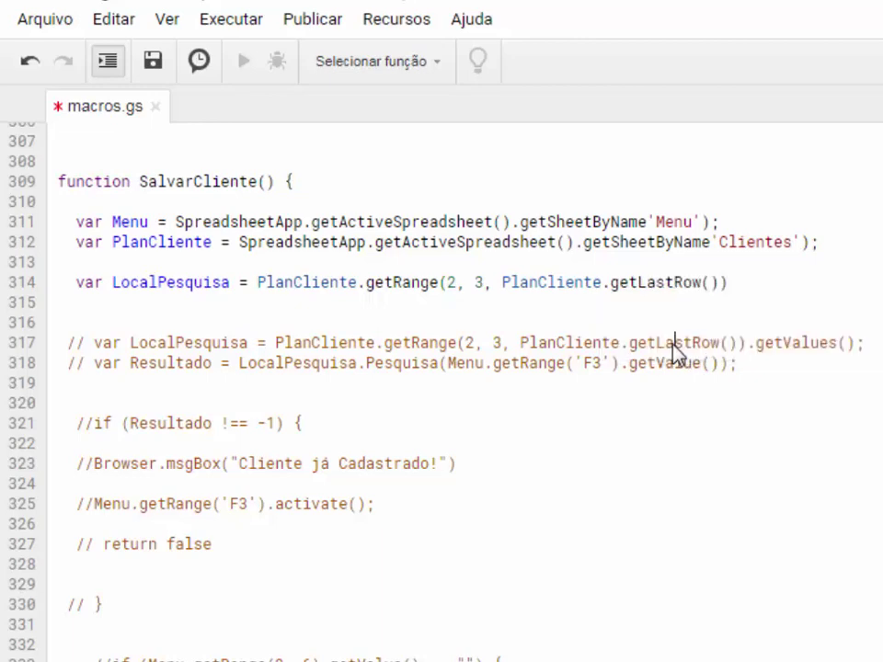
Step: Append .getValues(); to line 314 and select the old commented LocalPesquisa line 317
click(733, 281)
text(.)
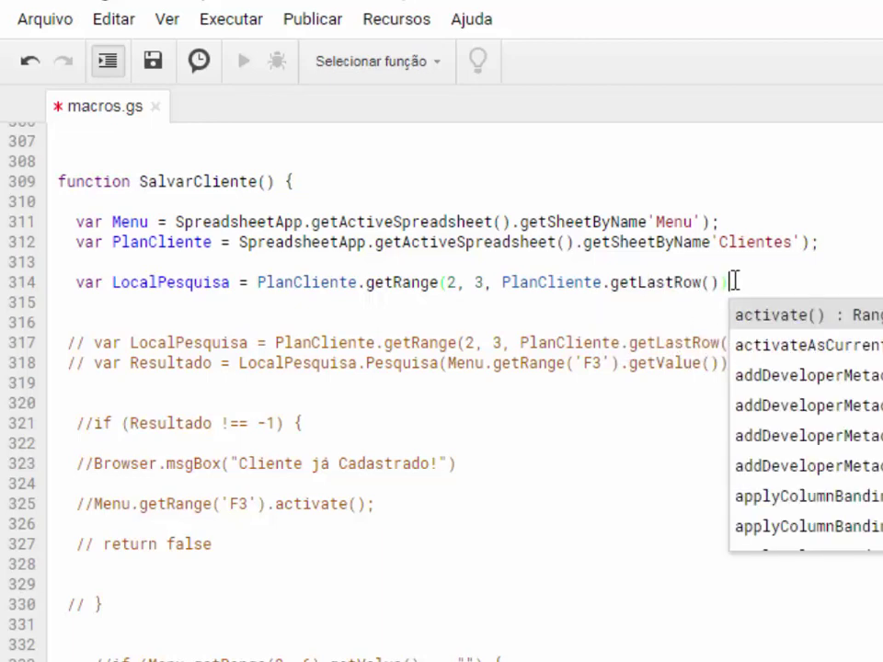
text(getv)
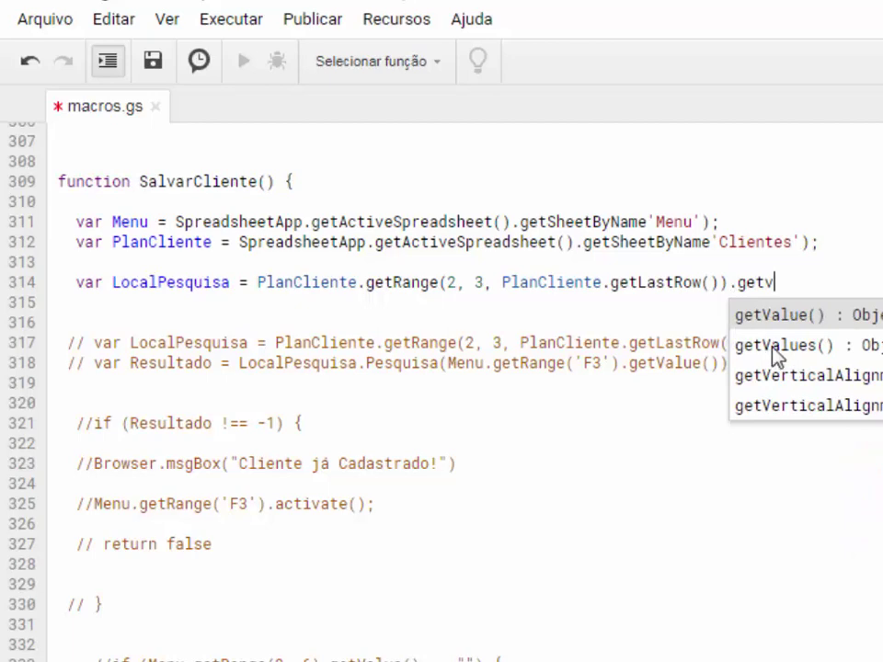
click(747, 351)
click(853, 281)
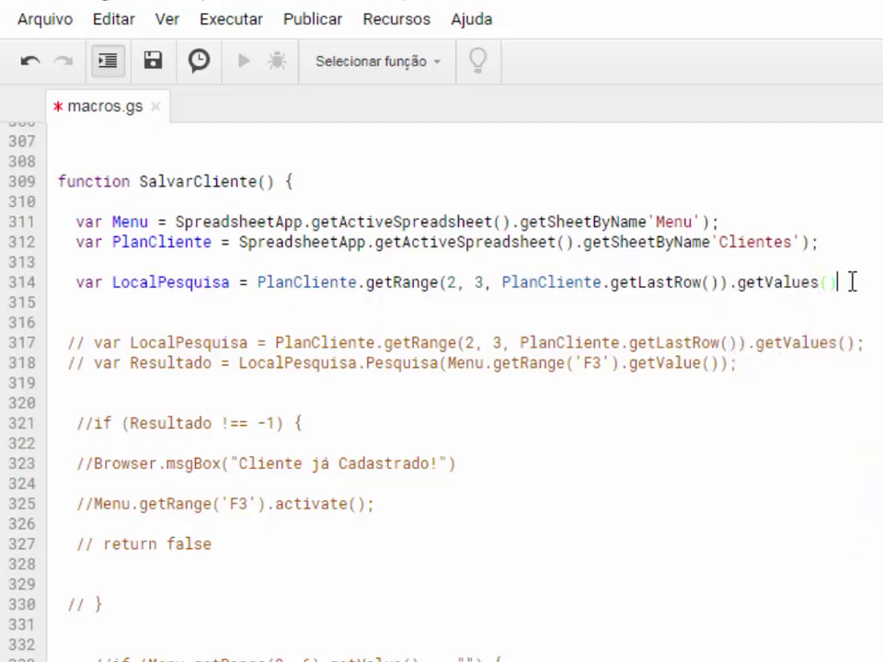
text(;)
click(830, 364)
drag(879, 348, 57, 342)
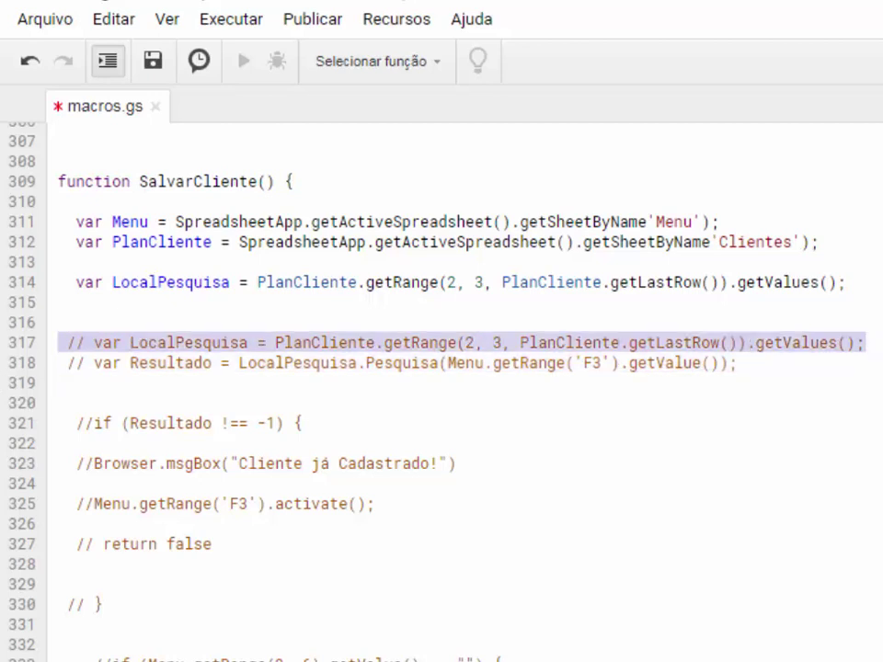
Step: Delete the old commented LocalPesquisa line and start var Resultado = LocalPesquisa.Pesquisa(Menu on line 316
key(Delete)
click(87, 302)
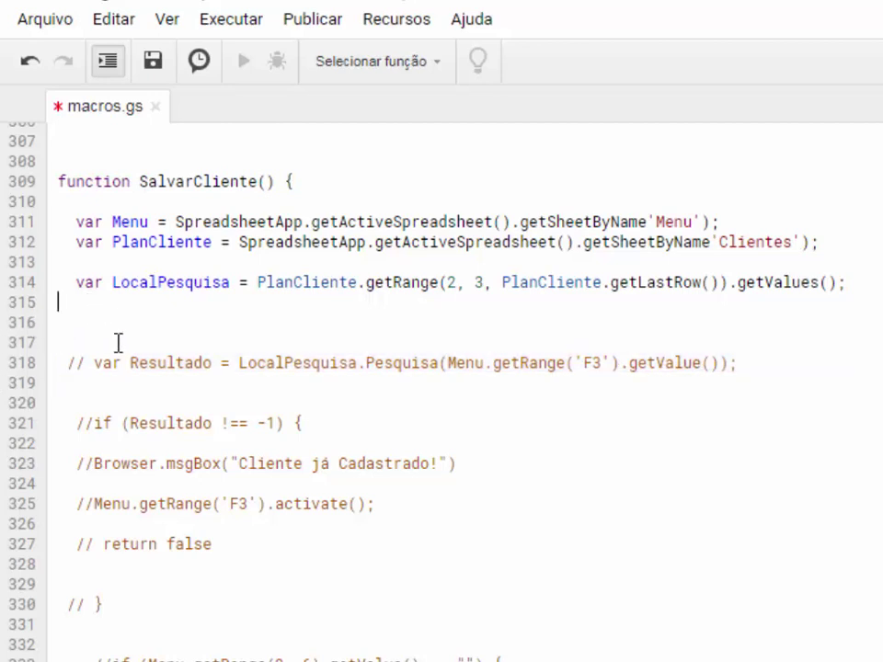
key(Return)
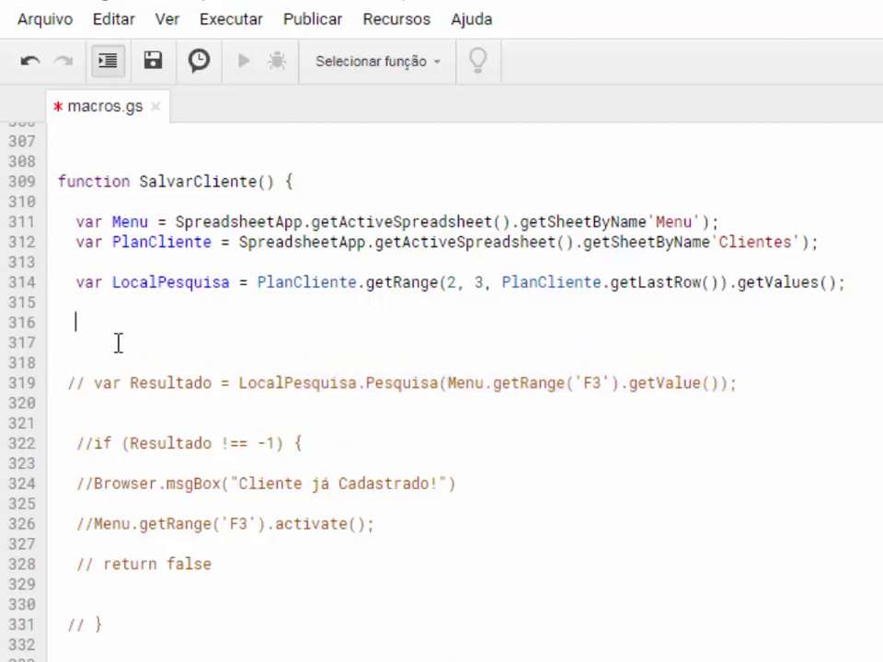
text(var )
text(Resulta)
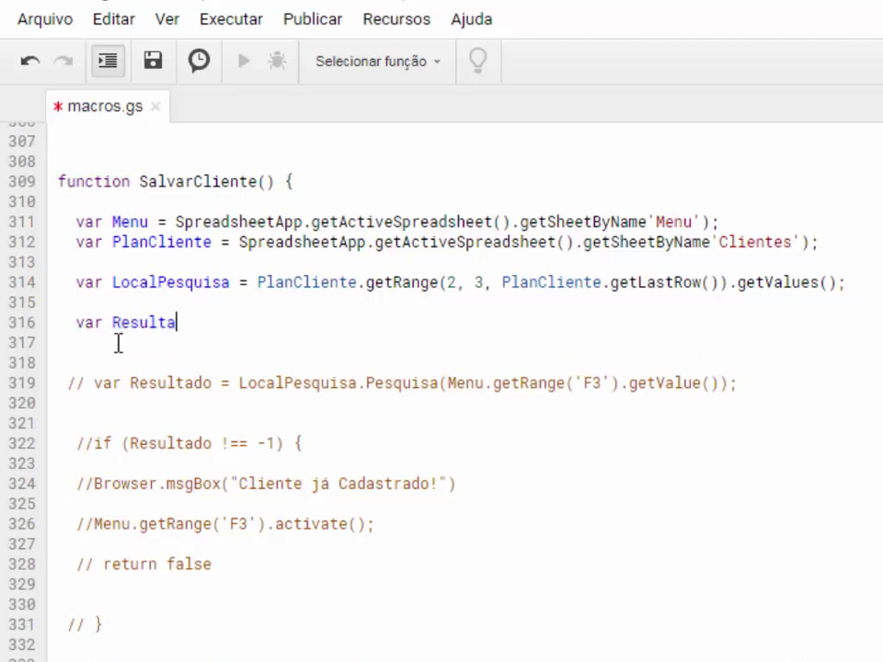
text(do =)
text( Local)
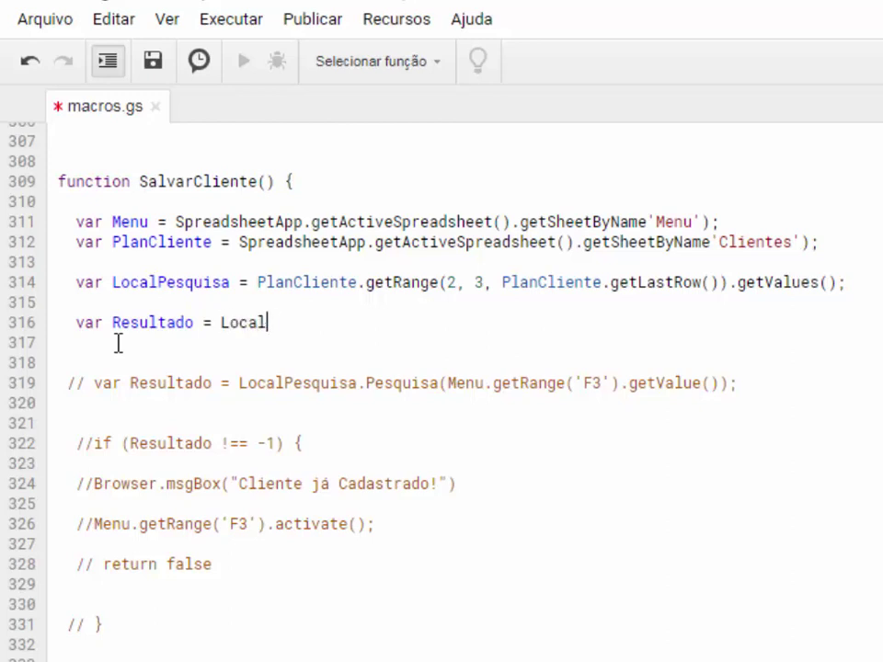
text(pesquisa)
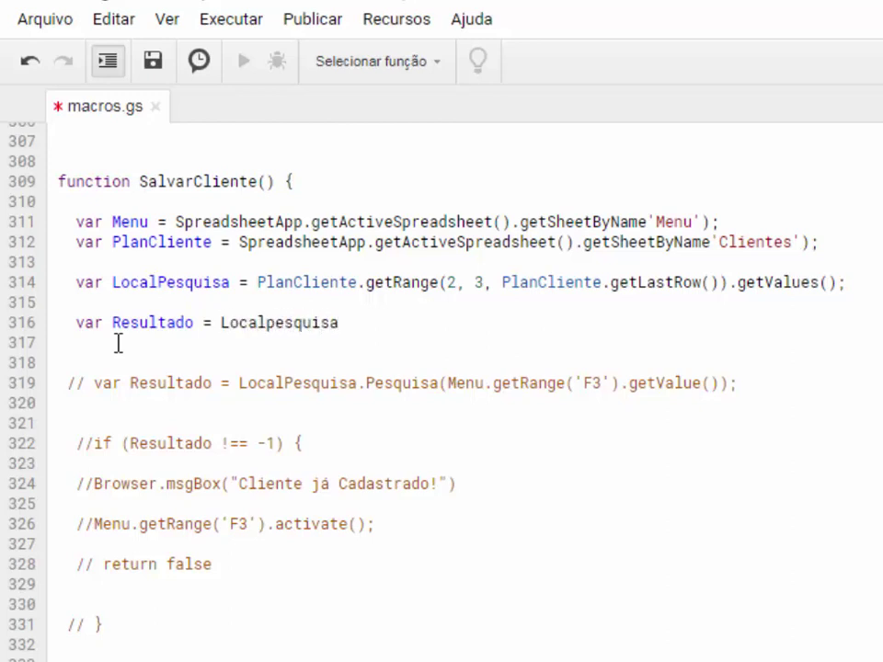
text(.)
text(Pesquisa)
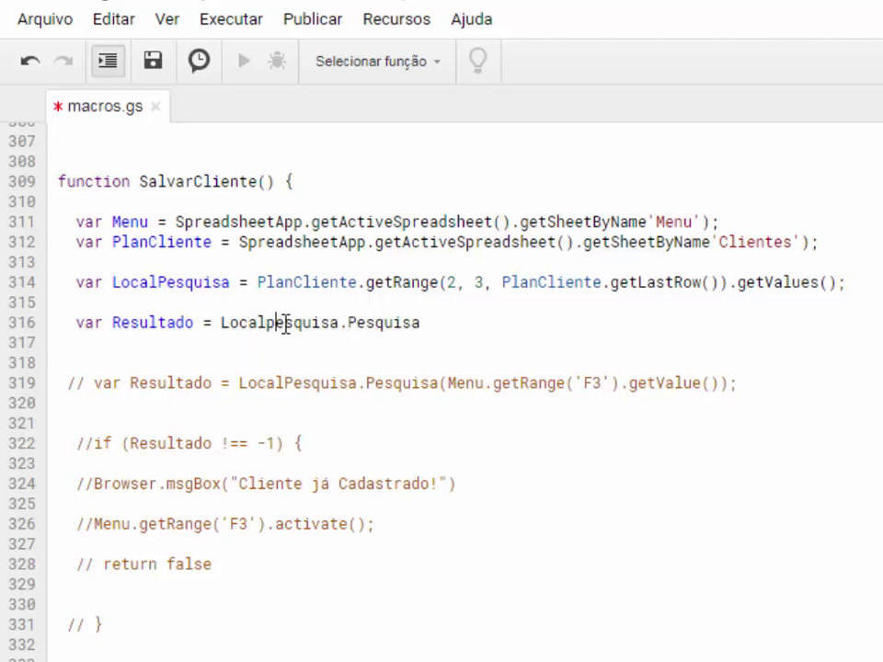
key(BackSpace)
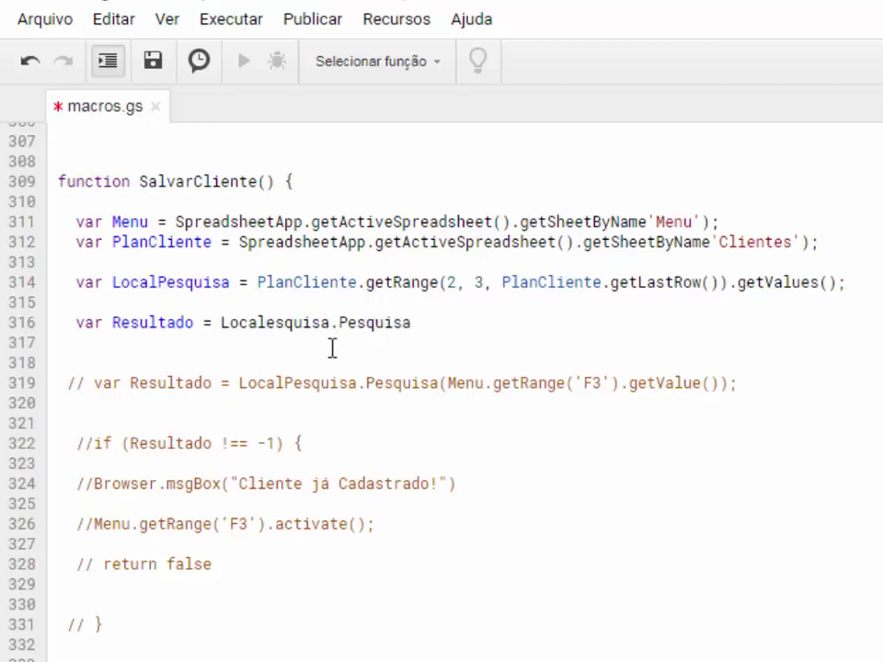
text(Pesquisa)
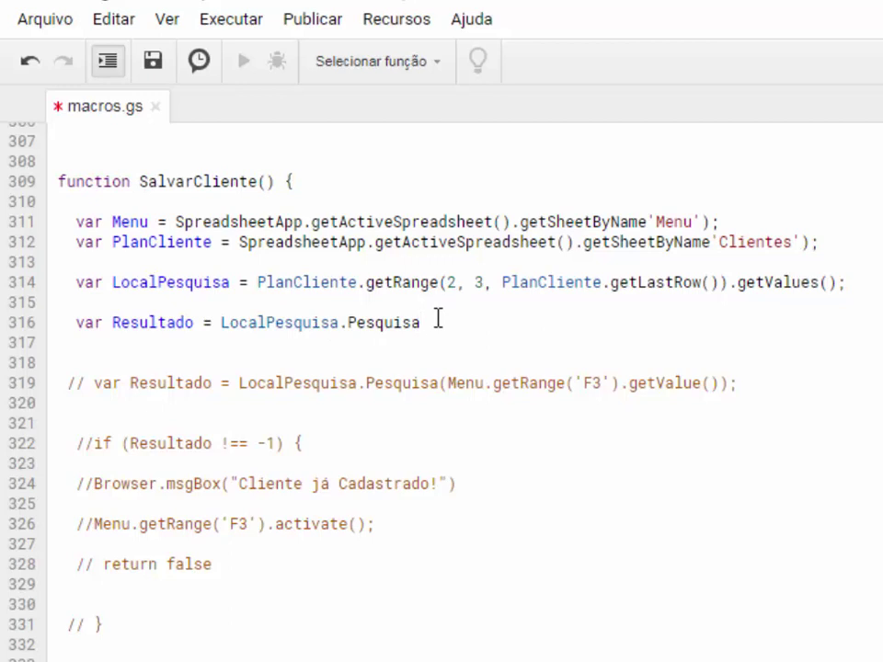
text((M)
text(enu)
text(.)
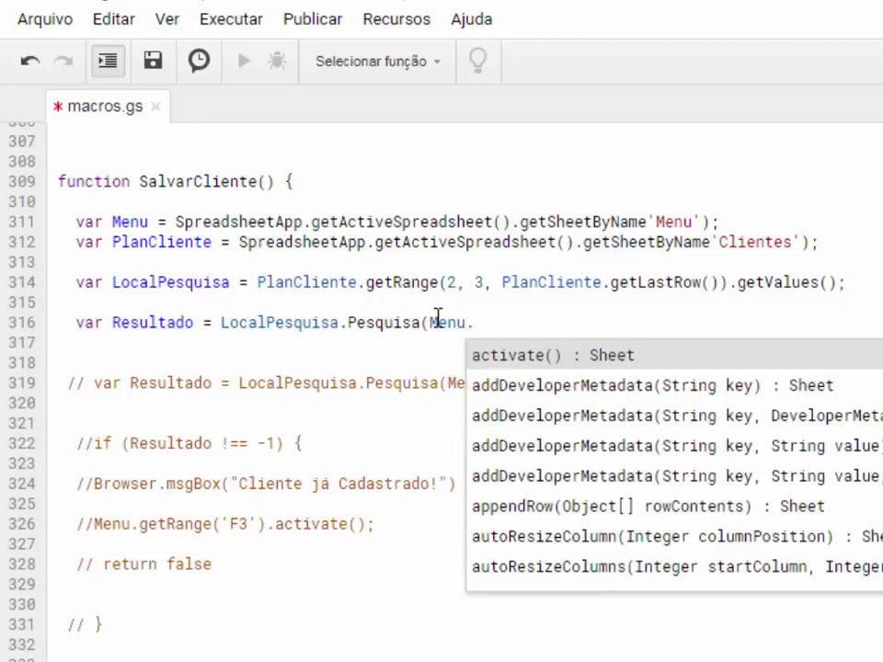
text(ger)
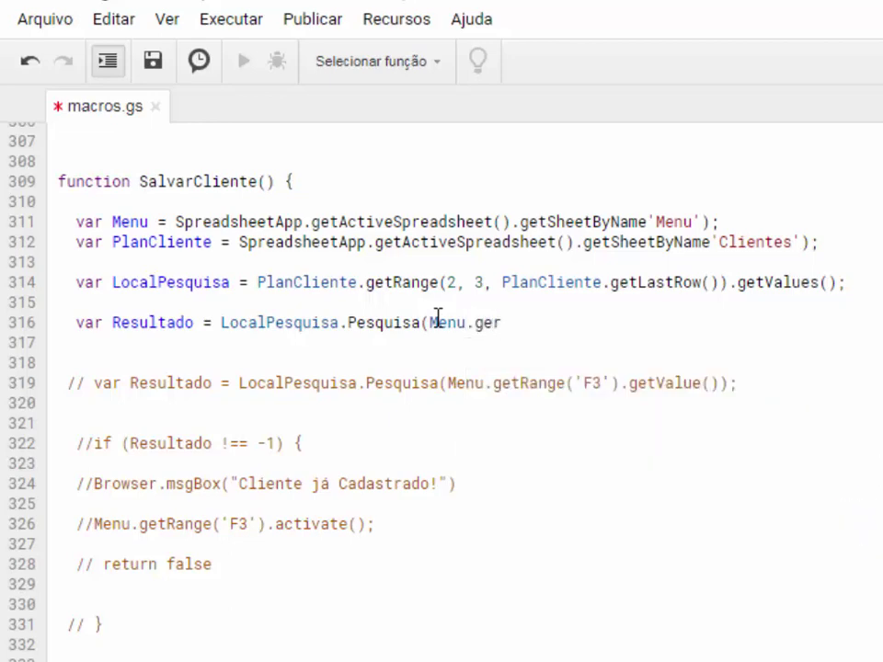
key(BackSpace)
key(BackSpace)
key(BackSpace)
Step: Pass Menu.getRange('F3') as the argument of the Pesquisa call
text(.getr)
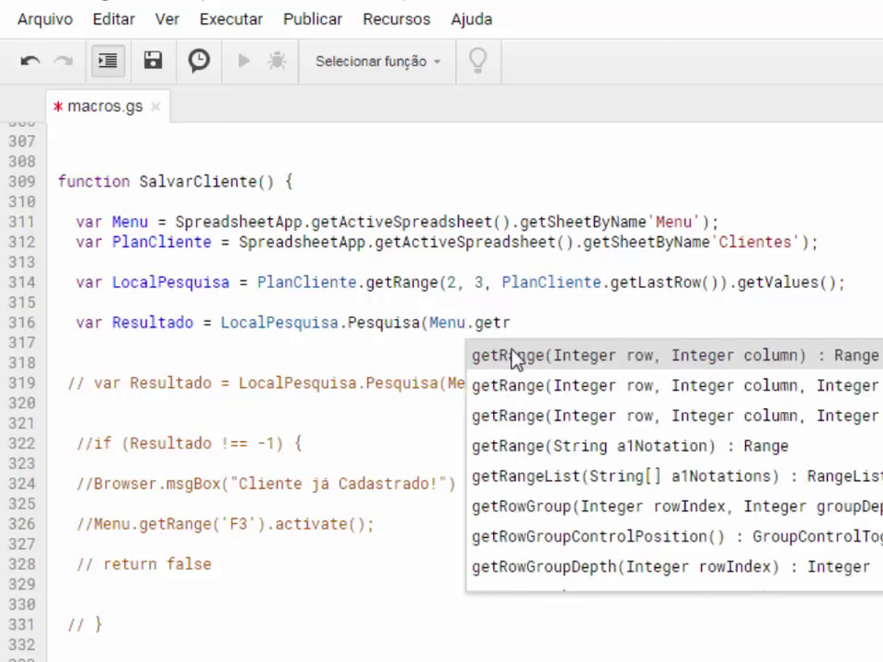
click(508, 357)
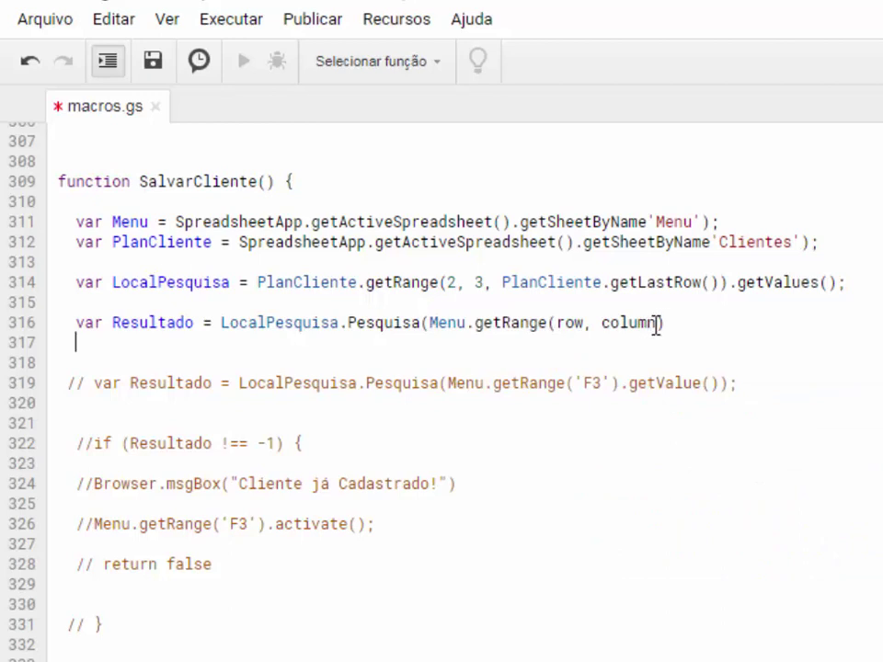
drag(656, 322, 559, 326)
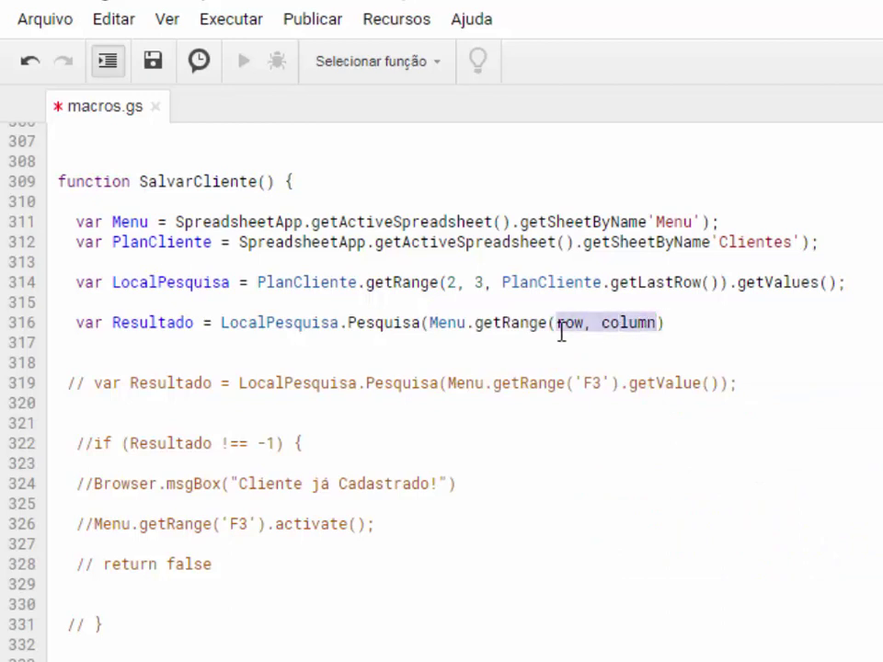
click(572, 324)
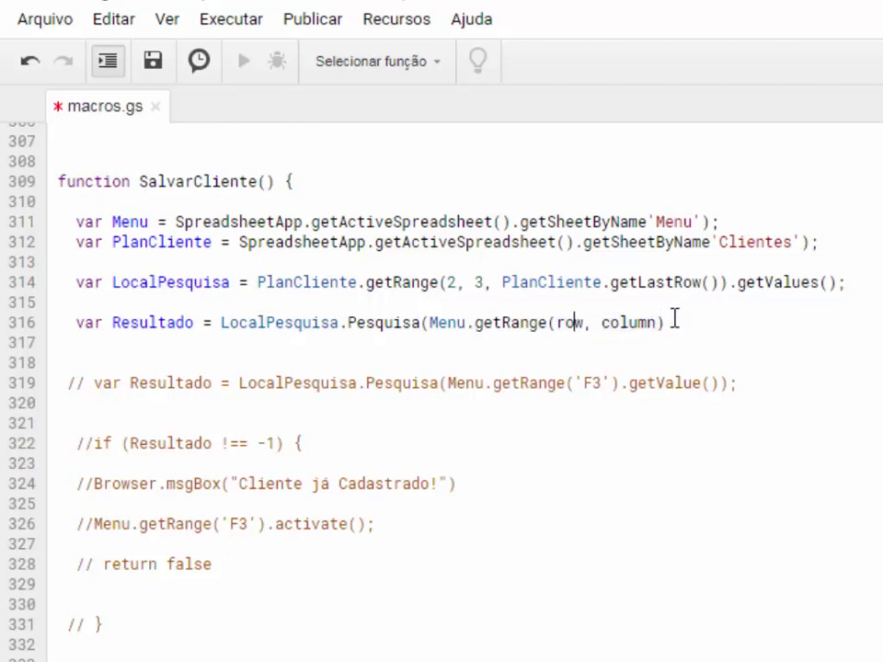
click(677, 319)
text())
drag(656, 322, 568, 327)
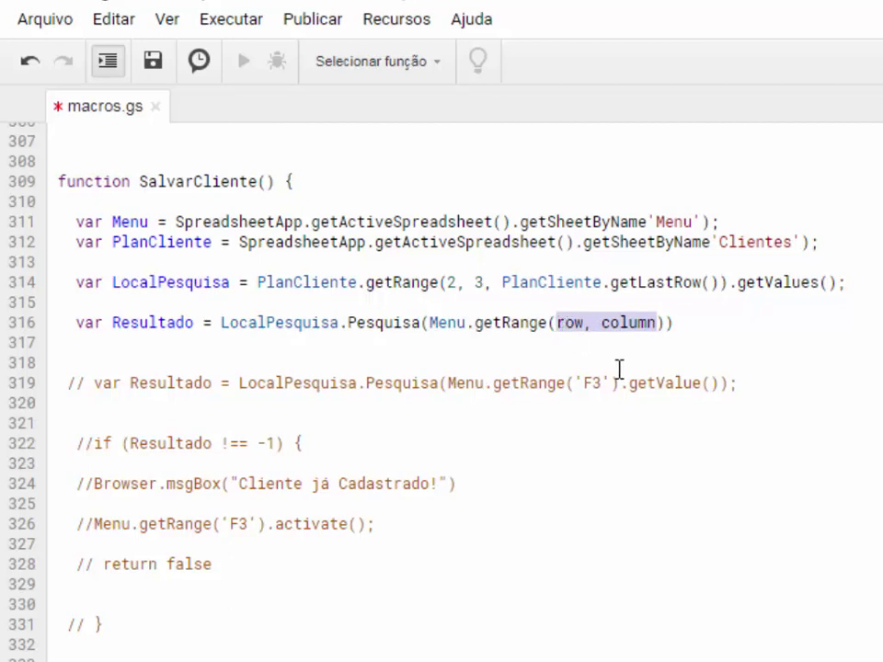
text('F3)
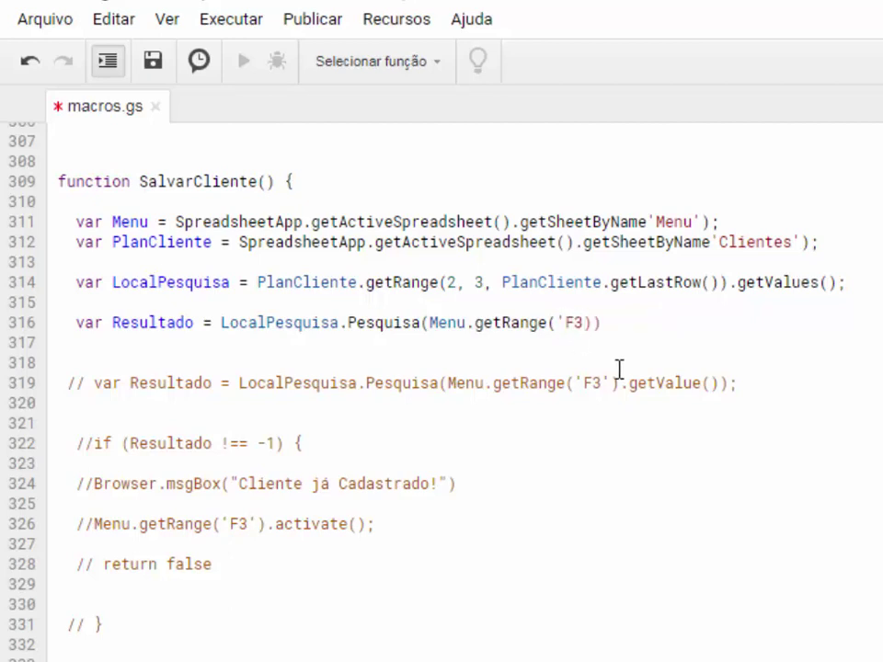
text(')
Step: Append .getValue(); to finish the Resultado line and save the script
click(624, 320)
text(.)
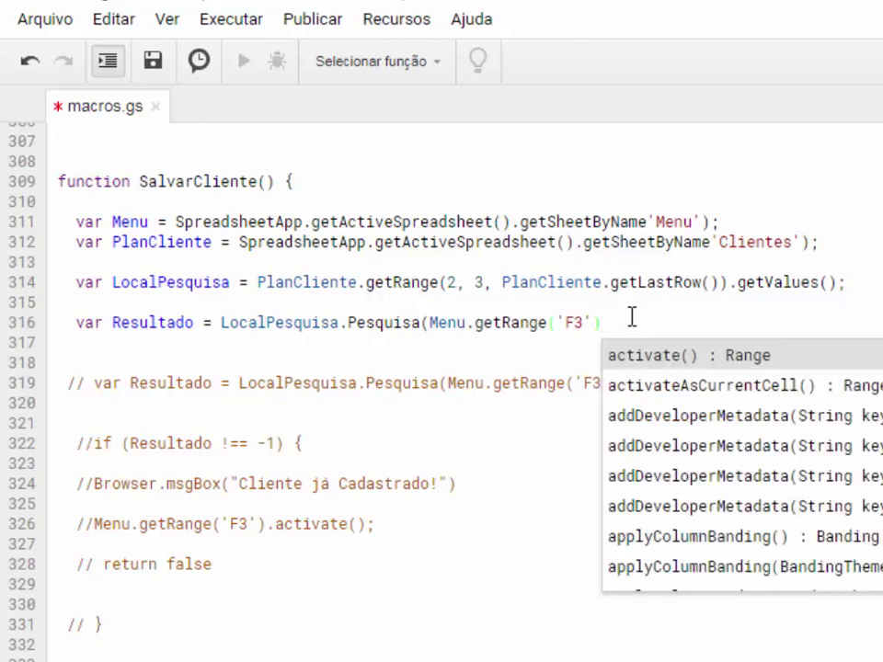
text(GETVAL)
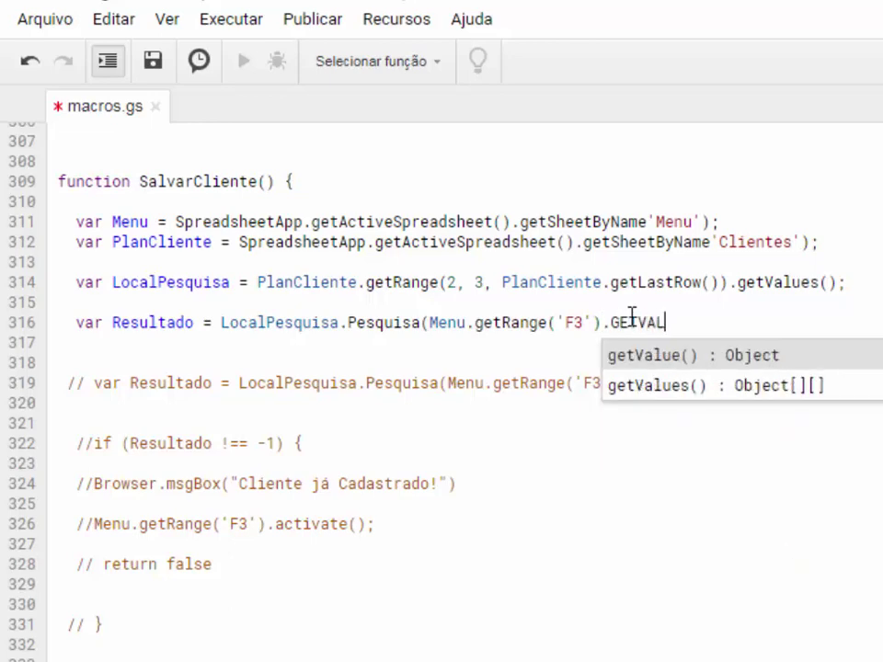
click(645, 358)
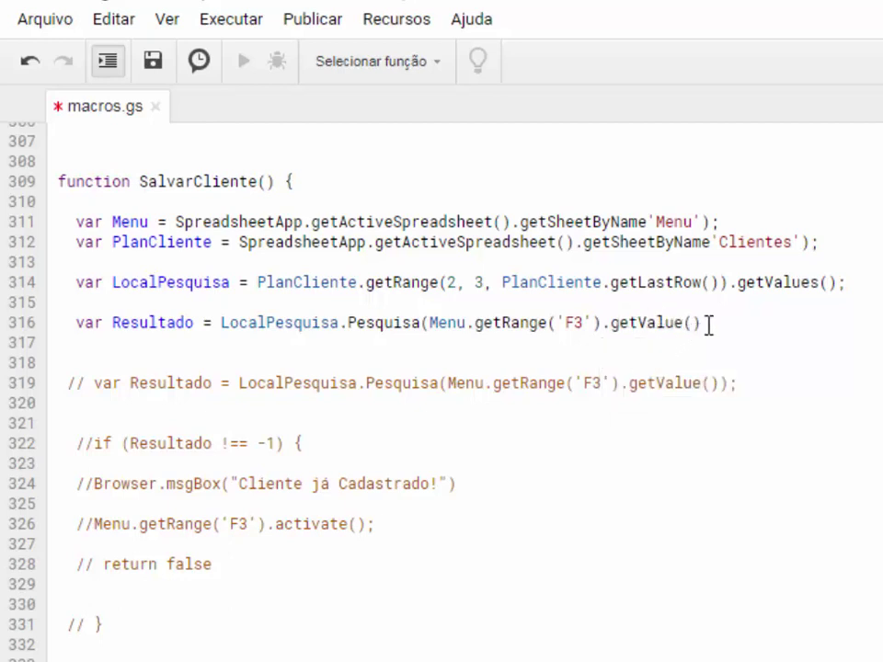
text())
text(;)
key(Return)
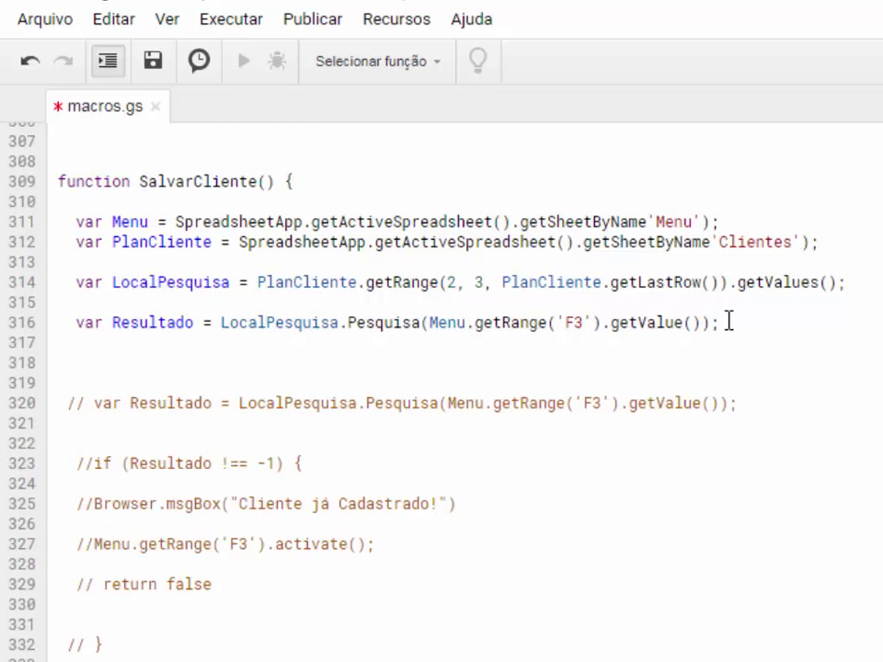
click(153, 77)
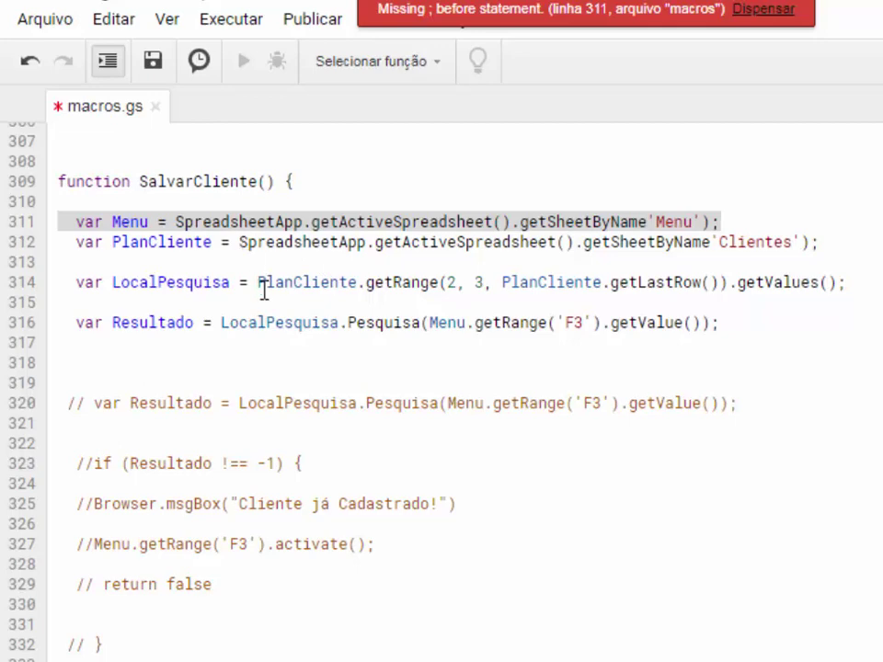
Step: Add the missing '(' after getSheetByName on lines 311 and 312 and save macros.gs
click(648, 222)
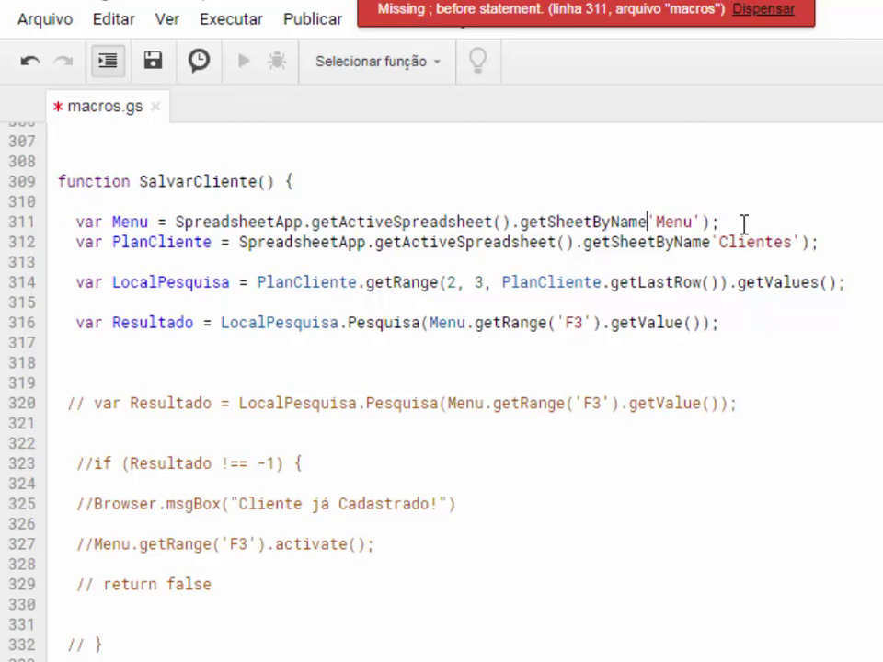
text(()
click(714, 242)
text(()
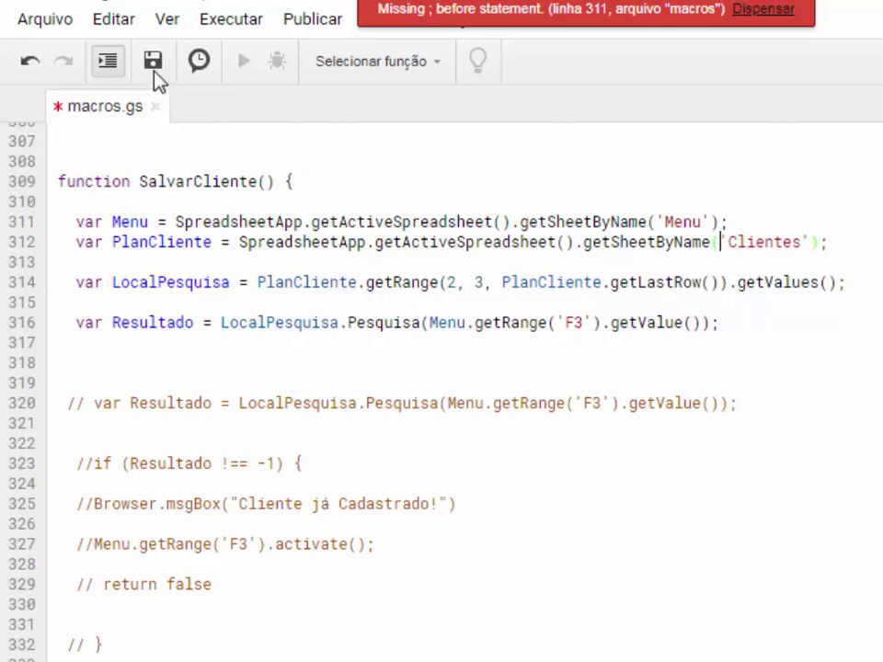
click(152, 61)
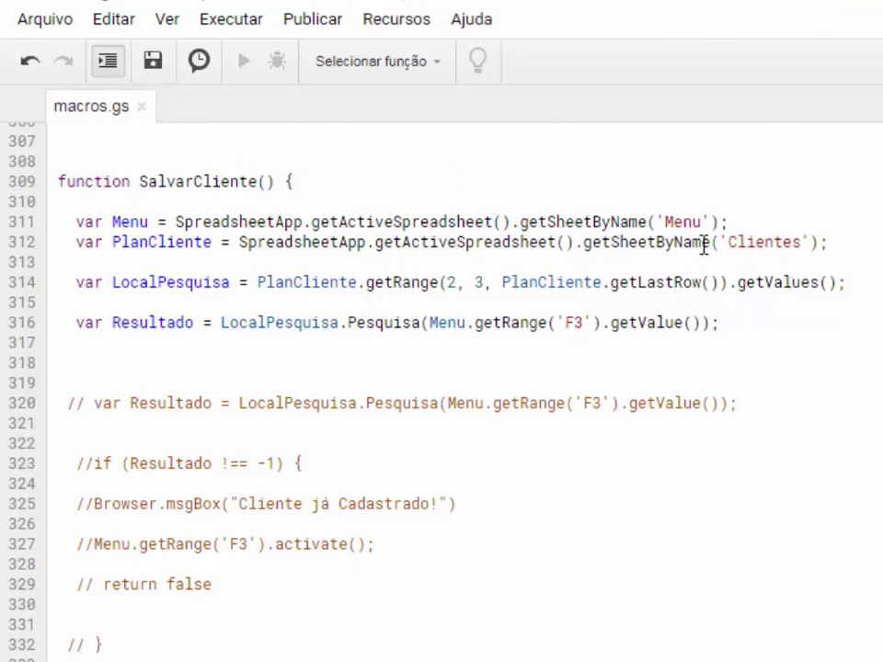
Step: Delete the old commented-out Resultado line and indent the empty line 318
click(664, 223)
drag(795, 402, 55, 360)
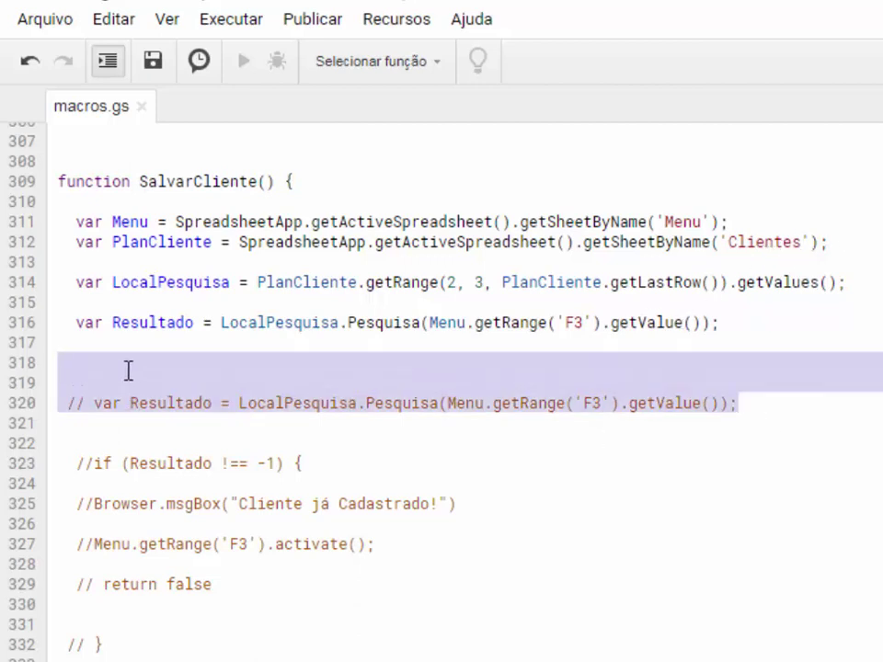
key(Delete)
key(Delete)
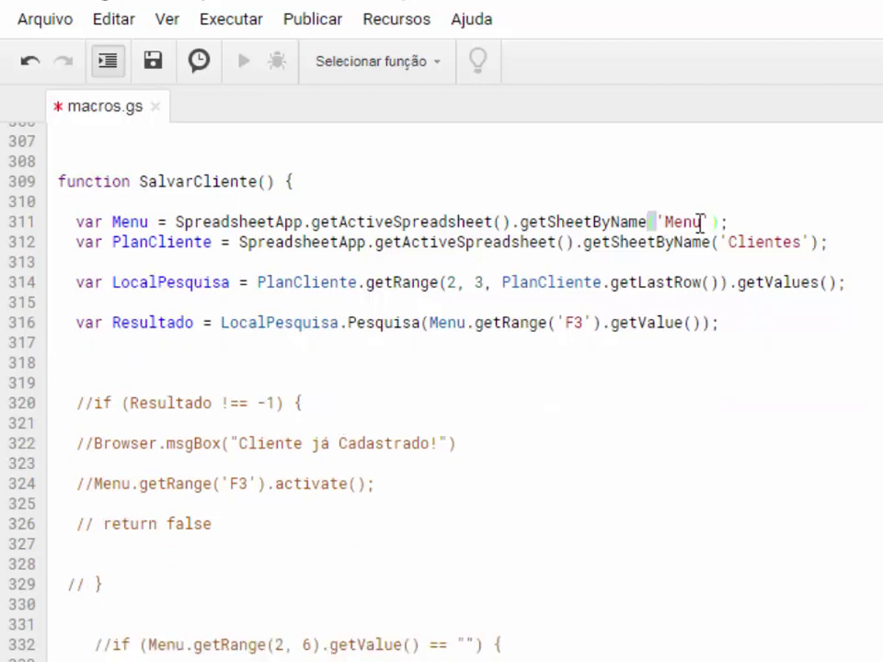
key(Tab)
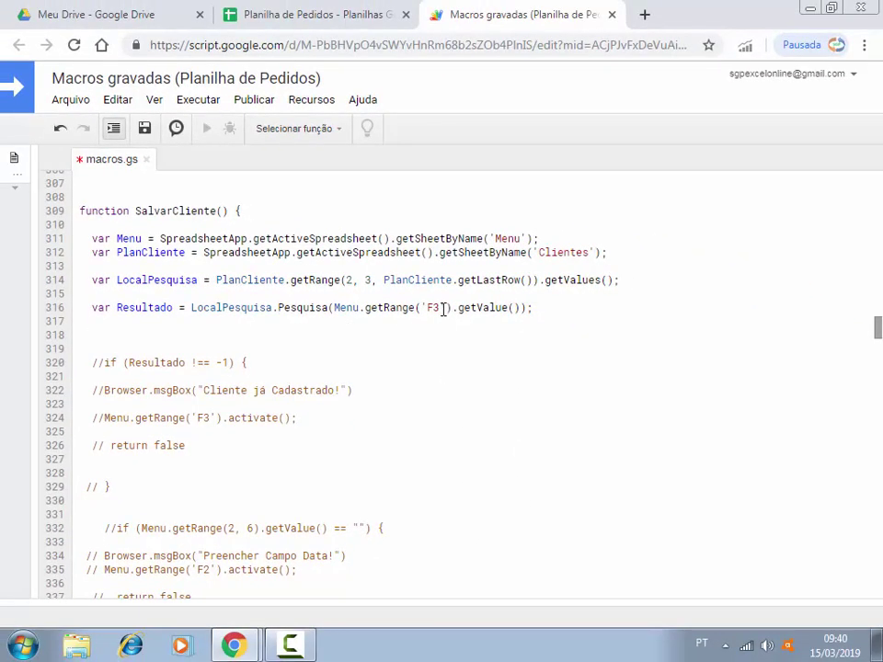
drag(447, 309, 428, 313)
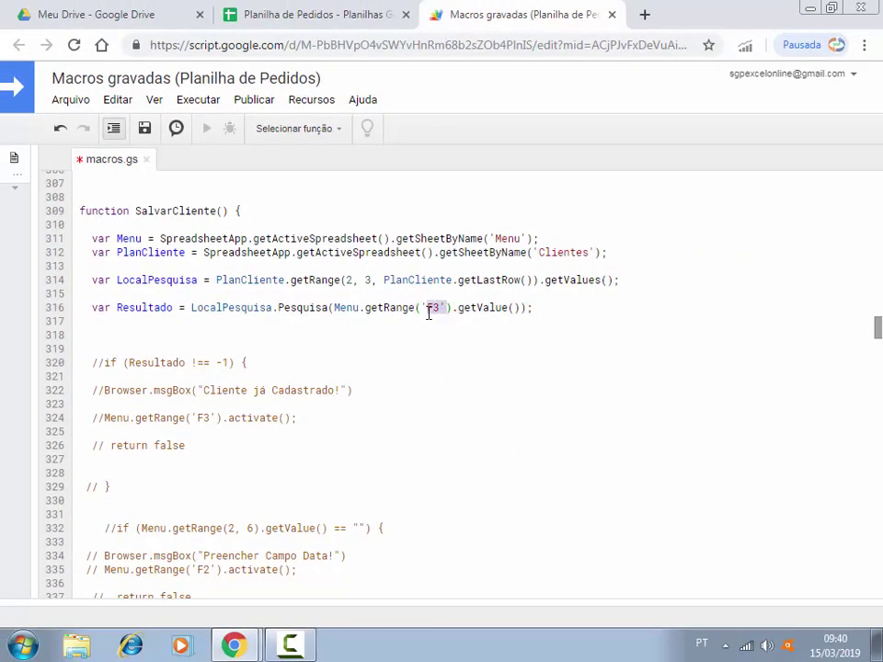
click(295, 11)
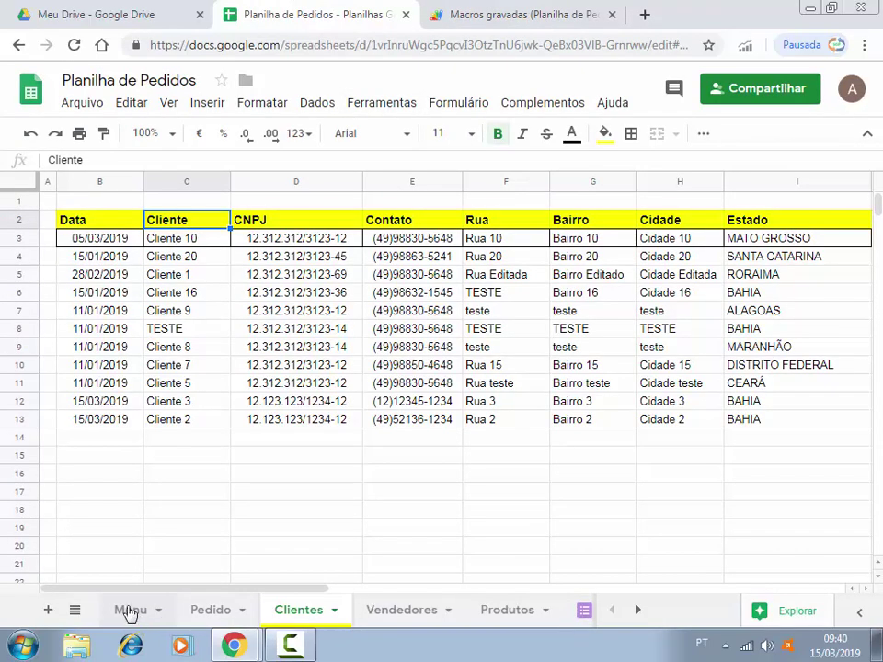
click(130, 611)
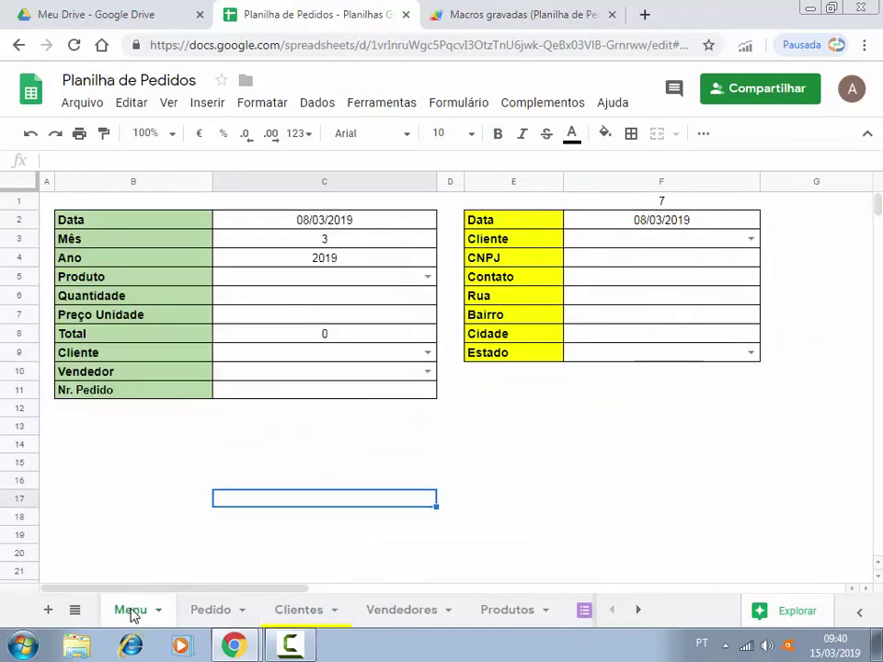
click(650, 244)
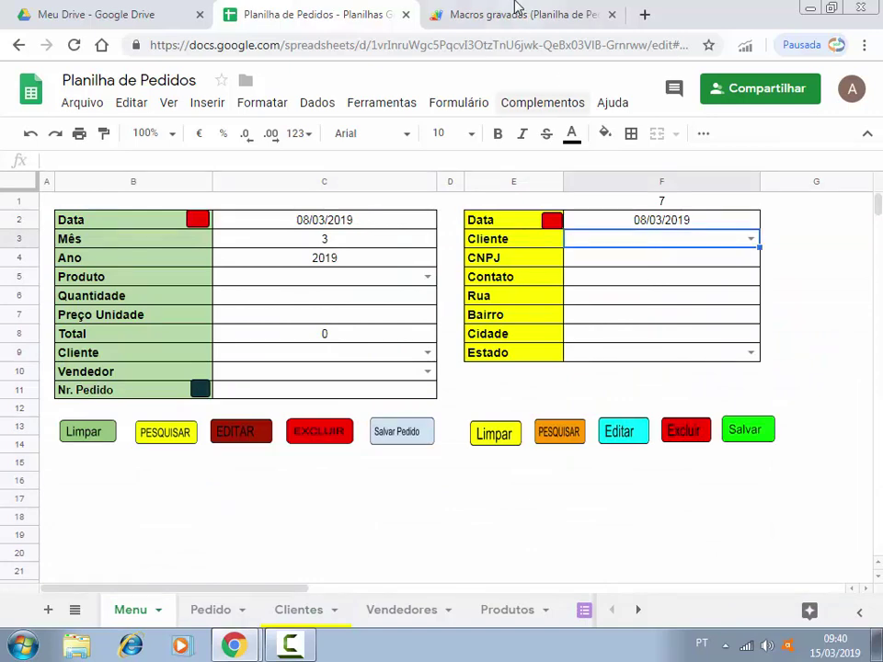
click(516, 11)
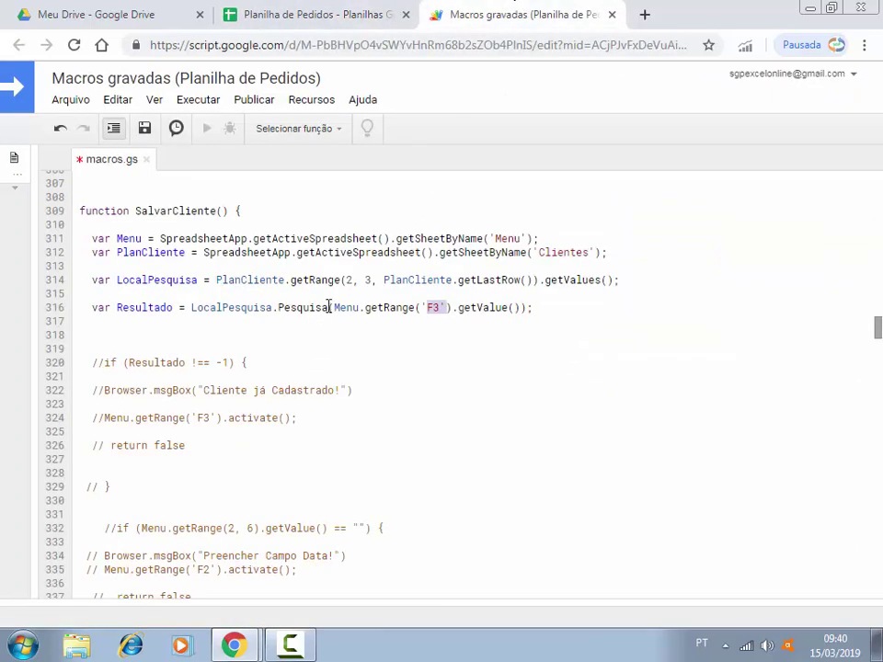
Step: Highlight the Pesquisa call on line 316 and select the Array.prototype.Pesquisa function definition
drag(330, 307, 278, 307)
click(231, 338)
scroll(881, 520, down, 10)
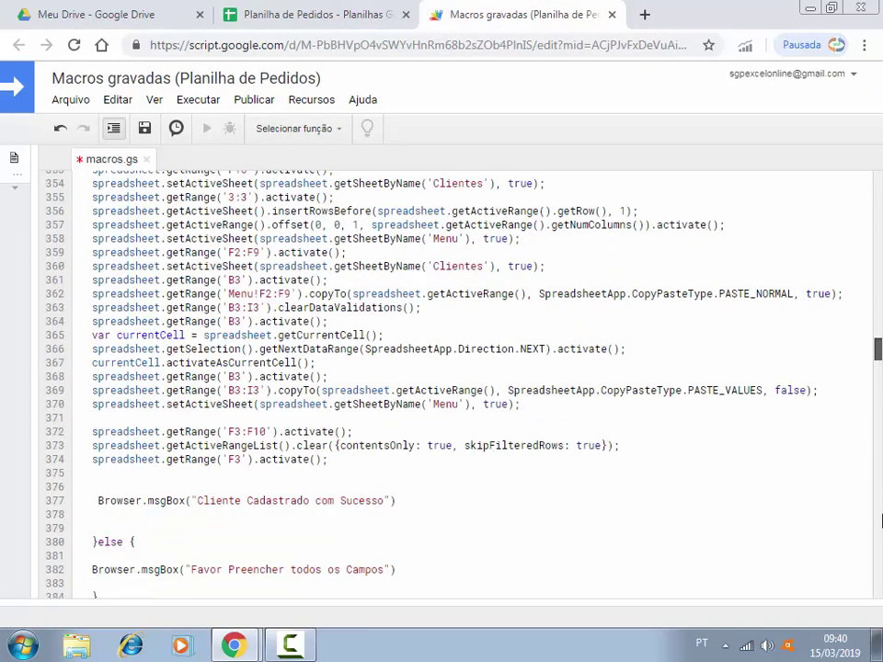
drag(881, 521, 878, 596)
scroll(346, 457, up, 6)
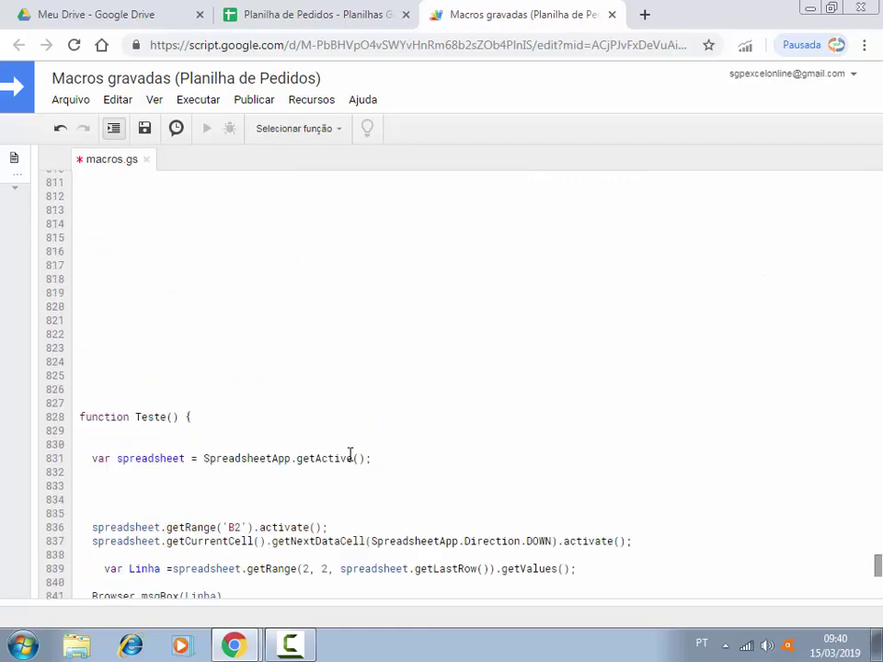
scroll(346, 457, up, 6)
scroll(359, 453, up, 3)
scroll(359, 454, up, 6)
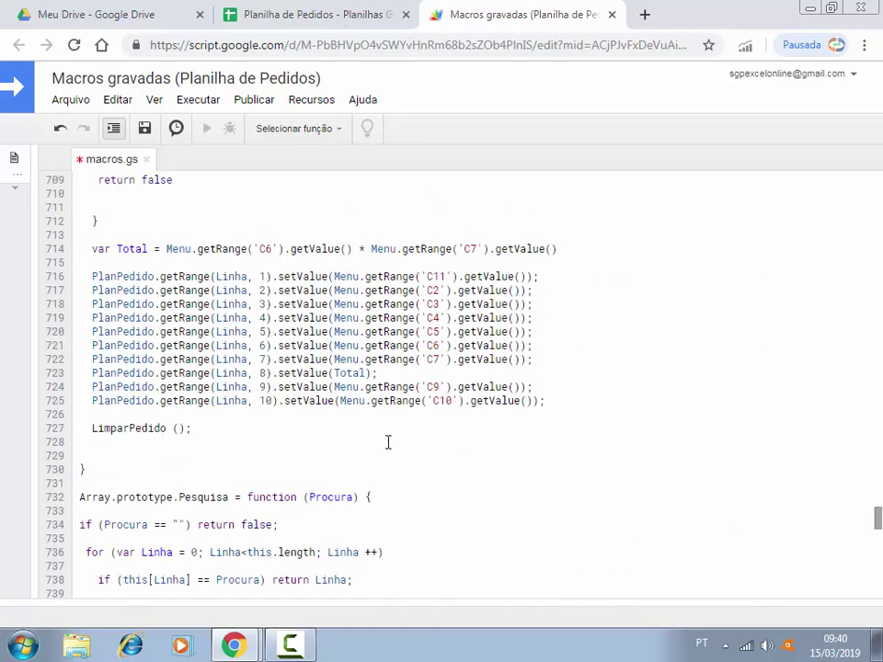
scroll(388, 442, down, 2)
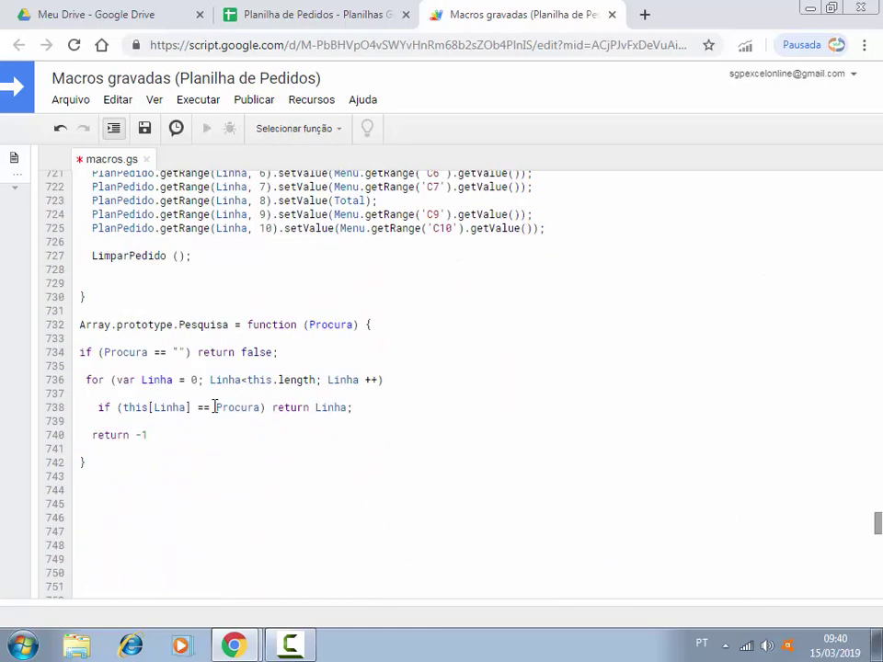
drag(80, 323, 116, 474)
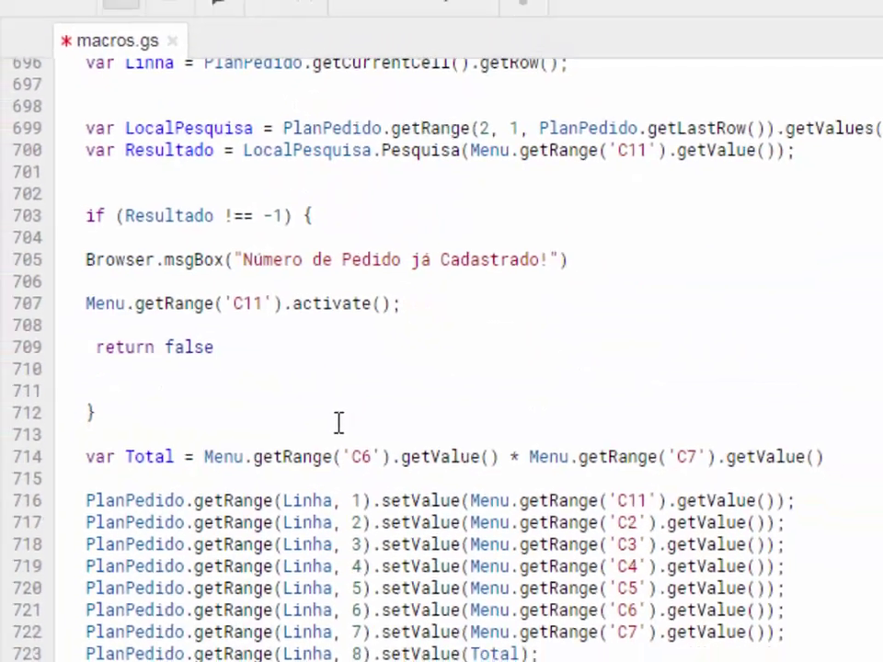
Step: Scroll up to SalvarCliente and click its blank line
scroll(276, 404, up, 6)
scroll(276, 404, up, 10)
scroll(250, 400, up, 7)
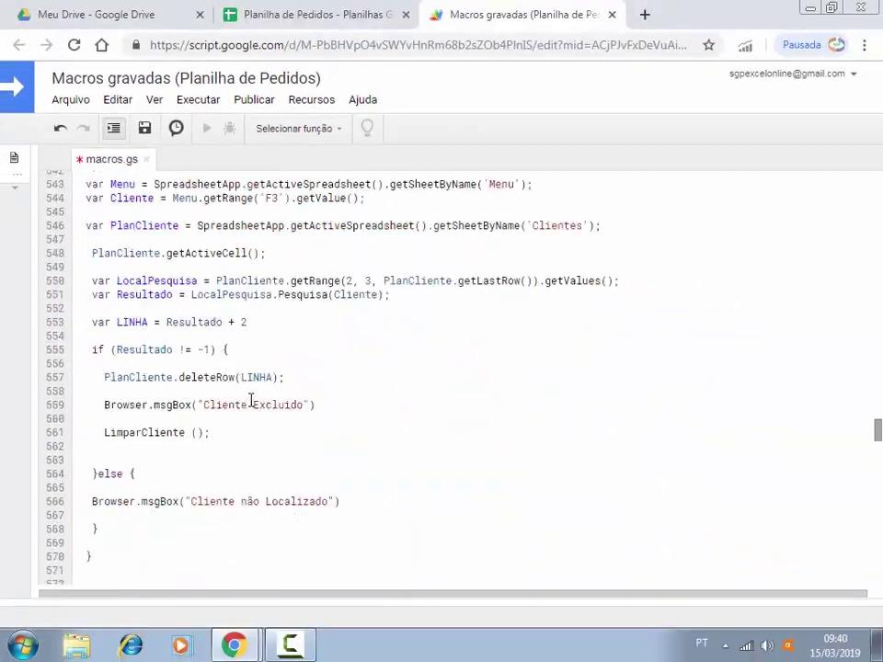
scroll(250, 399, up, 6)
scroll(251, 399, up, 5)
scroll(250, 399, up, 4)
scroll(250, 399, up, 8)
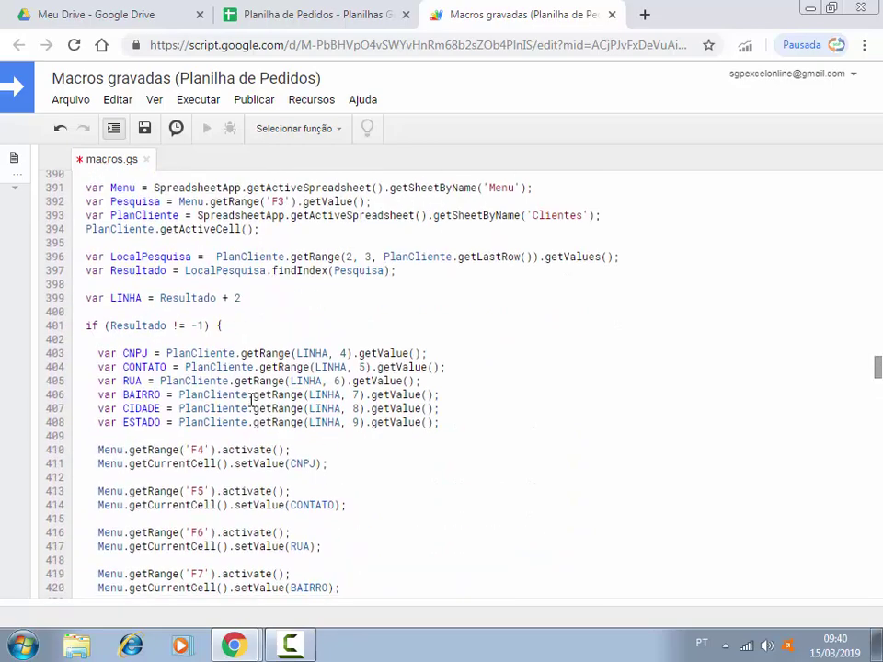
scroll(250, 400, up, 5)
scroll(250, 400, up, 5)
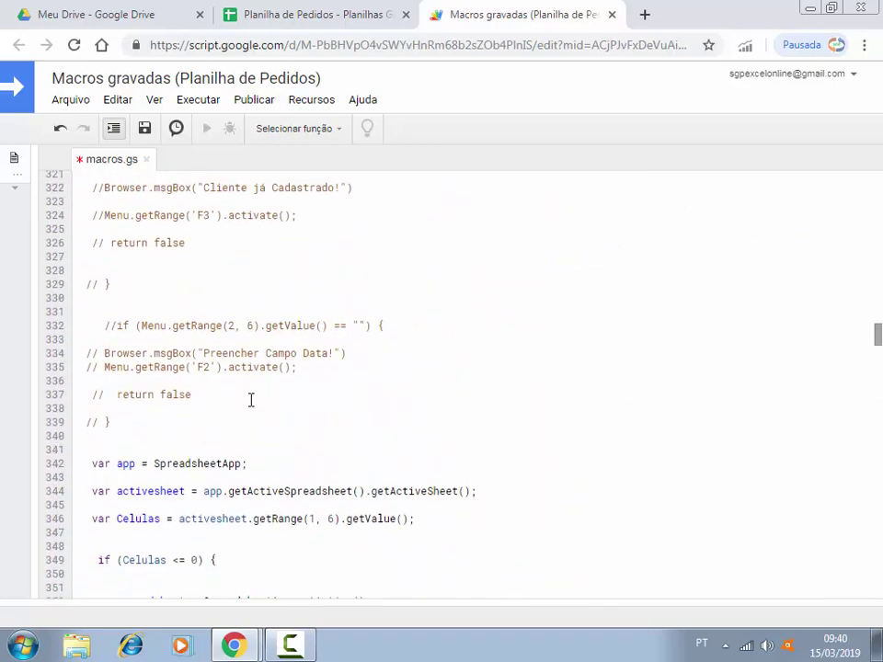
scroll(257, 403, up, 3)
scroll(263, 405, down, 1)
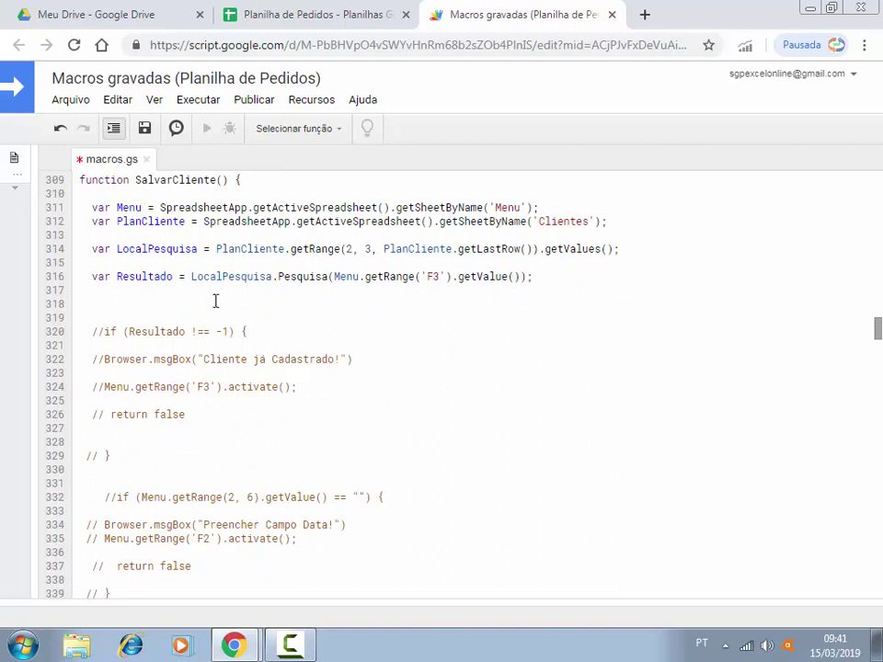
click(120, 299)
Step: Scroll down to the Pesquisa function and point out its return -1 result
scroll(728, 360, down, 1)
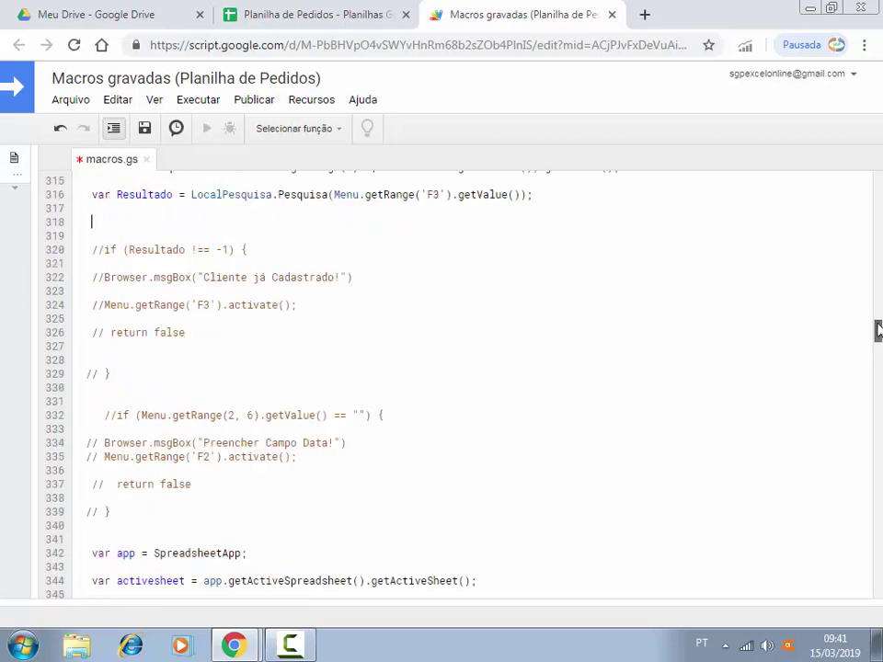
scroll(727, 360, down, 10)
scroll(728, 361, down, 8)
scroll(725, 361, down, 15)
scroll(725, 362, down, 2)
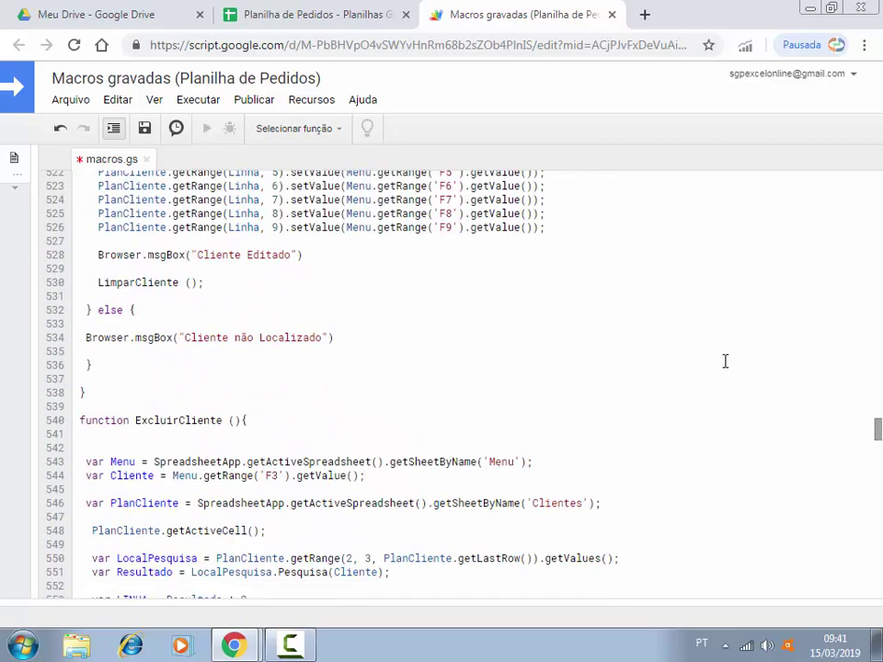
scroll(724, 361, down, 5)
scroll(725, 361, down, 5)
scroll(725, 361, down, 5)
scroll(725, 362, down, 3)
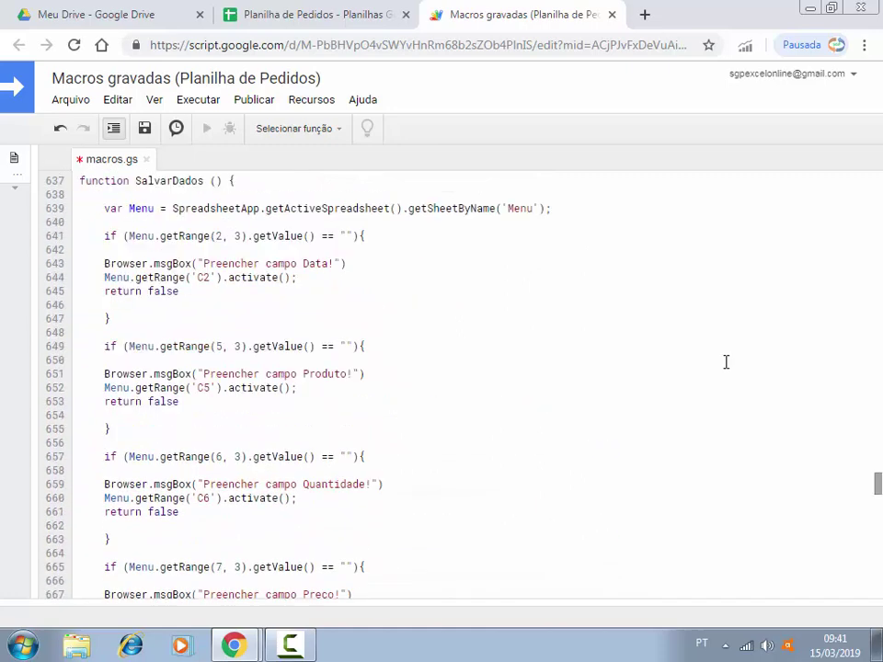
scroll(750, 351, down, 3)
scroll(751, 351, down, 8)
scroll(752, 351, down, 5)
scroll(752, 350, up, 1)
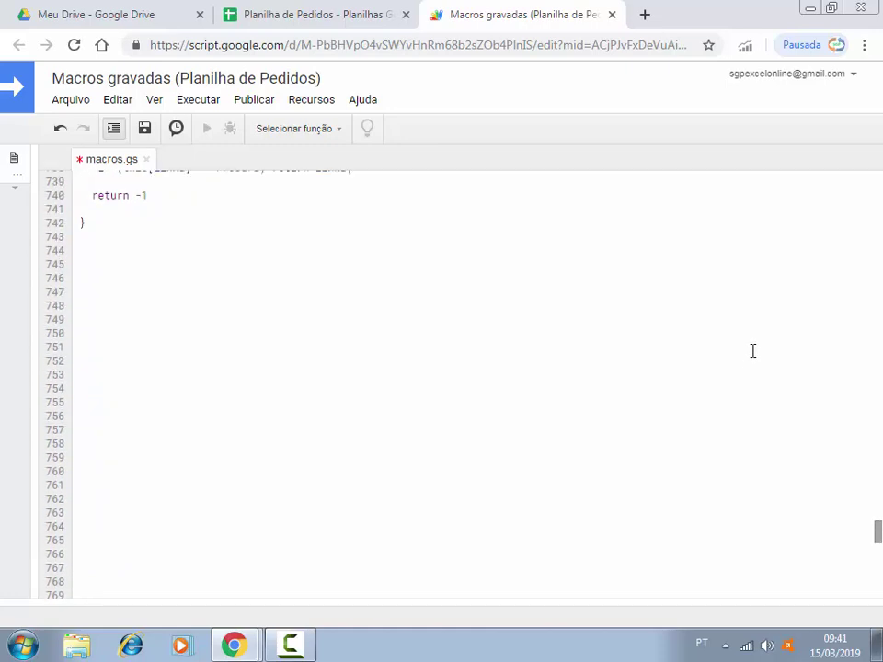
scroll(750, 351, up, 5)
shift+click(86, 434)
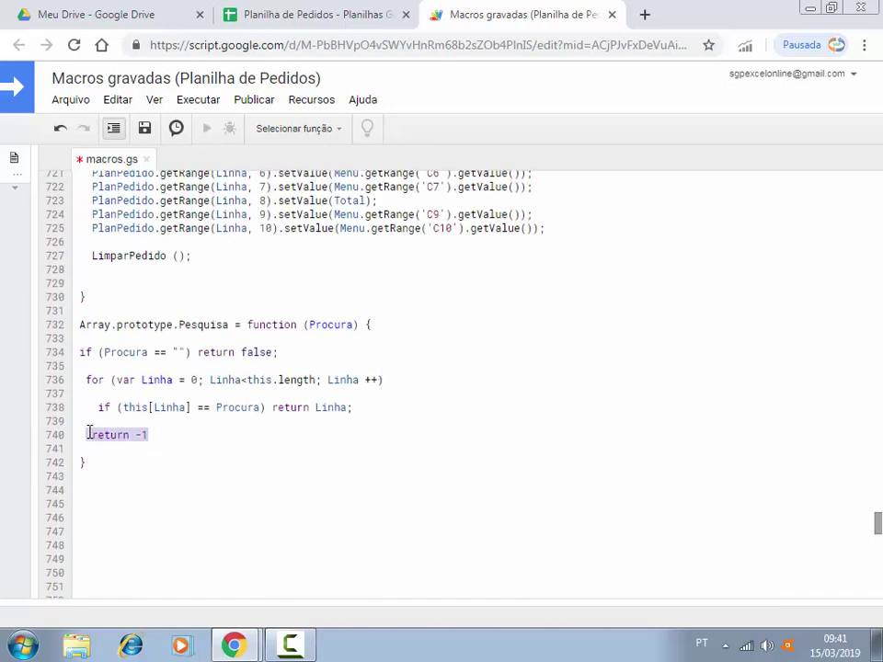
click(244, 450)
Step: Return to SalvarCliente and place the cursor on blank line 318
scroll(248, 449, up, 3)
scroll(258, 448, up, 10)
scroll(262, 447, up, 10)
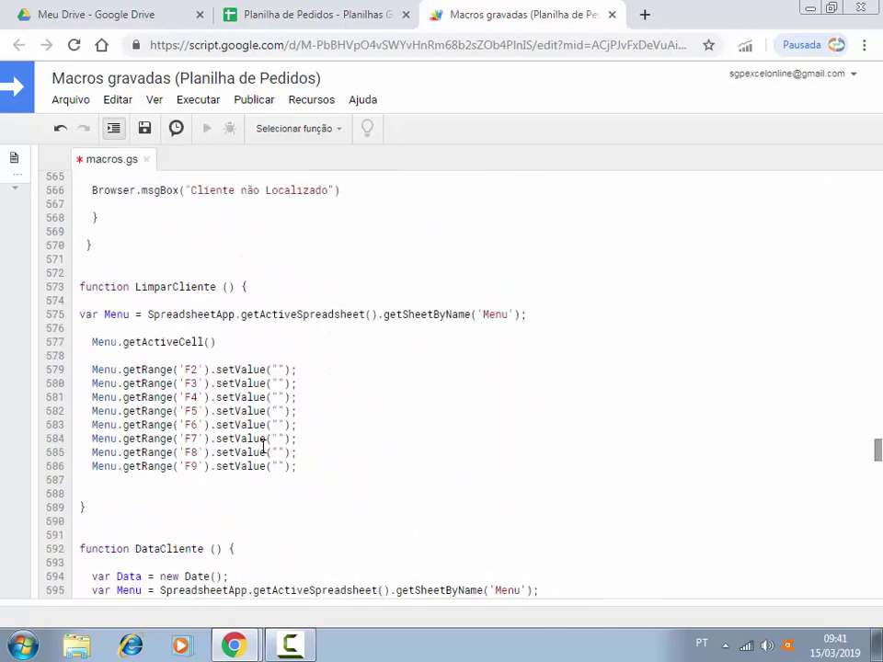
scroll(267, 448, up, 6)
scroll(270, 448, up, 11)
scroll(281, 449, up, 5)
scroll(295, 452, up, 9)
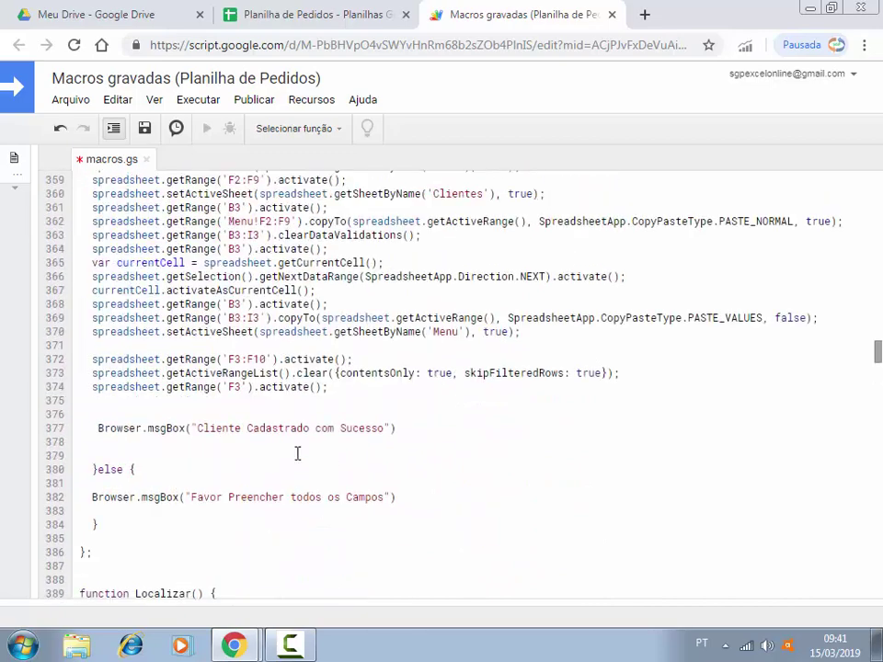
scroll(304, 454, up, 5)
scroll(354, 465, up, 5)
scroll(386, 502, down, 1)
scroll(133, 319, down, 3)
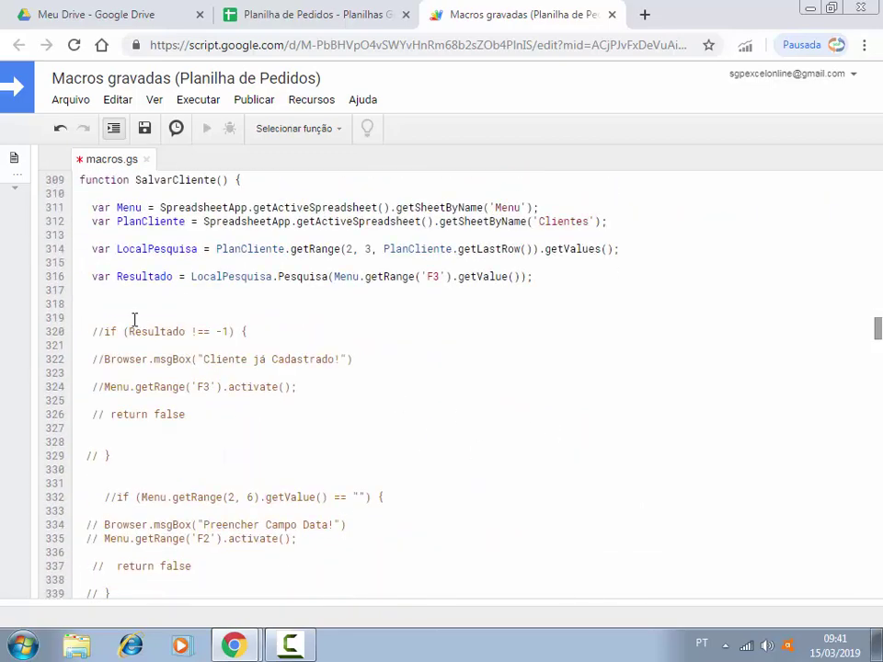
click(117, 307)
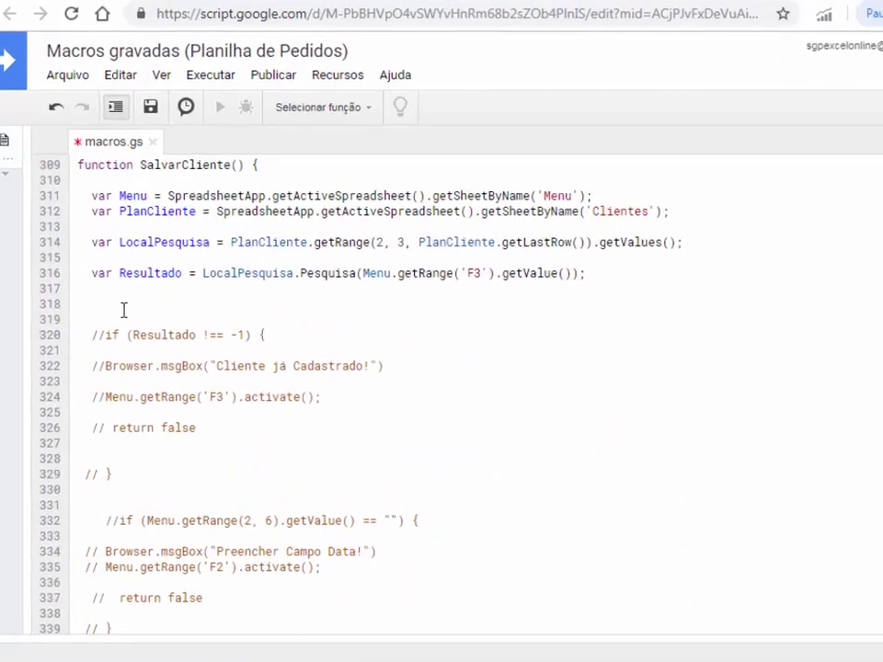
Step: Write an empty if (Resultado !== -1) { } block on line 318
text(if )
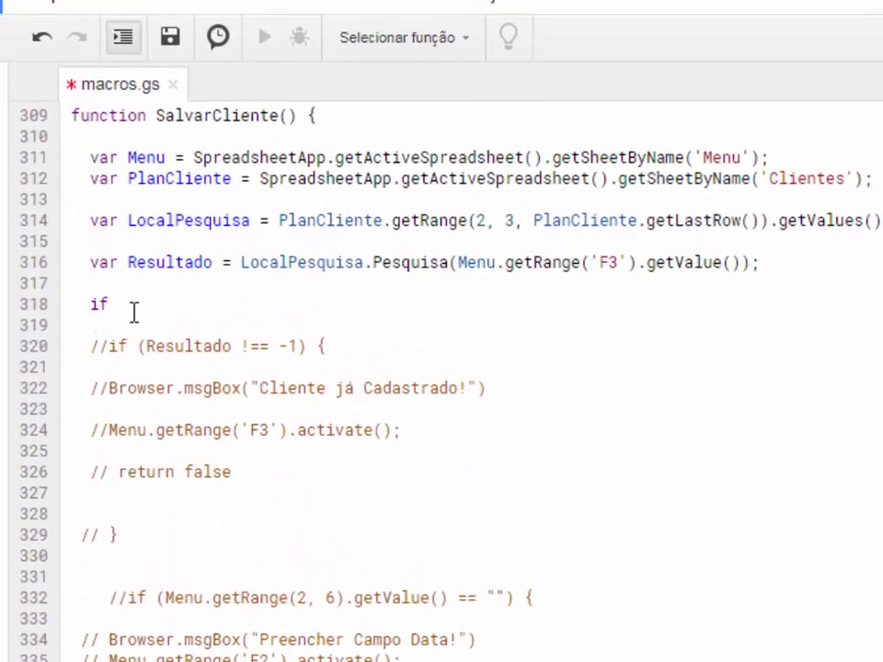
text((Re)
text(sultado )
text(!)
text(==)
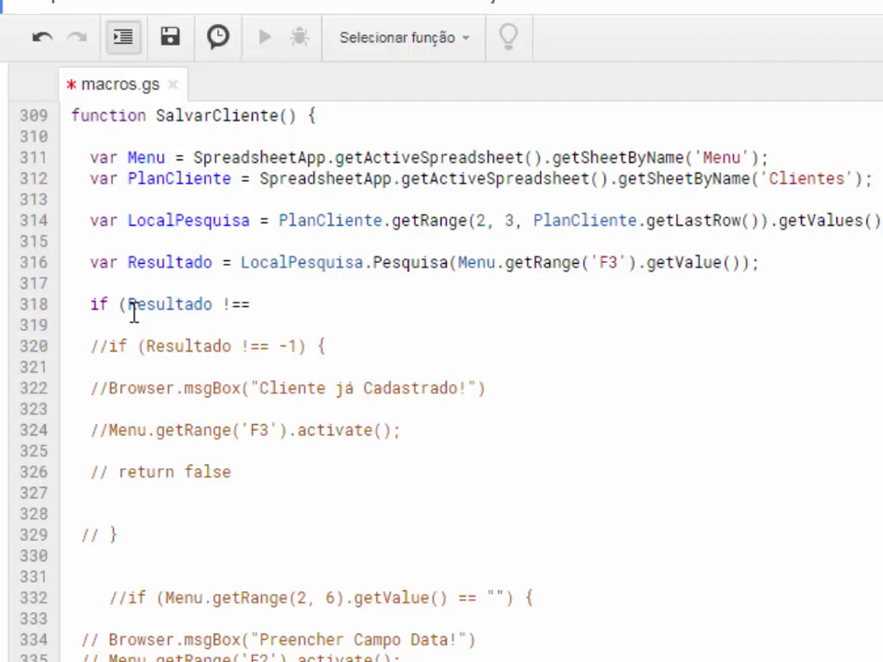
text( -1)
text())
text( {)
key(Return)
key(Return)
key(Return)
key(Return)
text(})
click(118, 333)
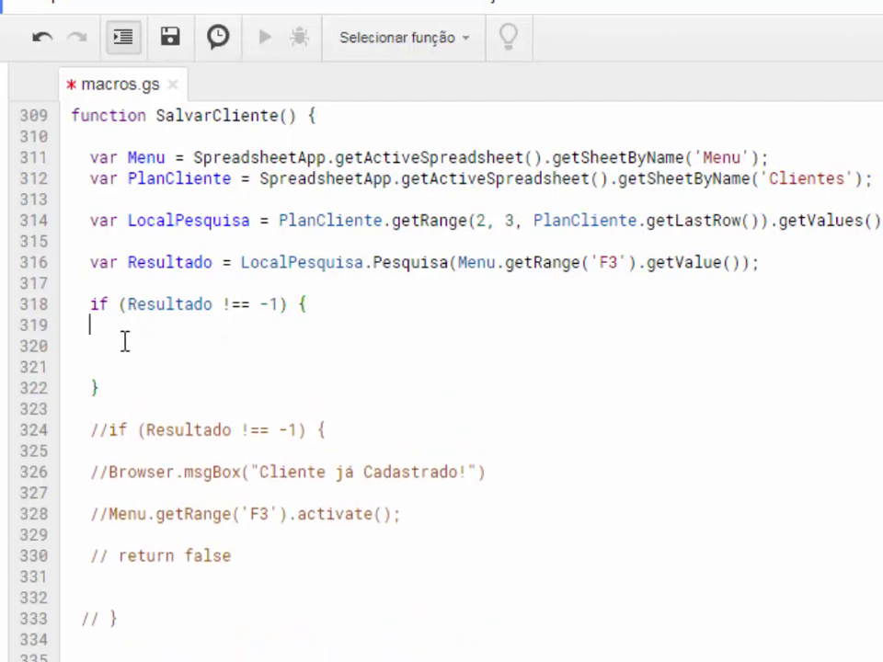
click(125, 341)
drag(258, 303, 276, 303)
click(86, 348)
drag(259, 303, 275, 303)
click(133, 344)
Step: Add Browser.msgBox("Cliente já Cadastrado!") inside the block and begin Menu.getr below it
text(Bro)
text(wser)
text(.m)
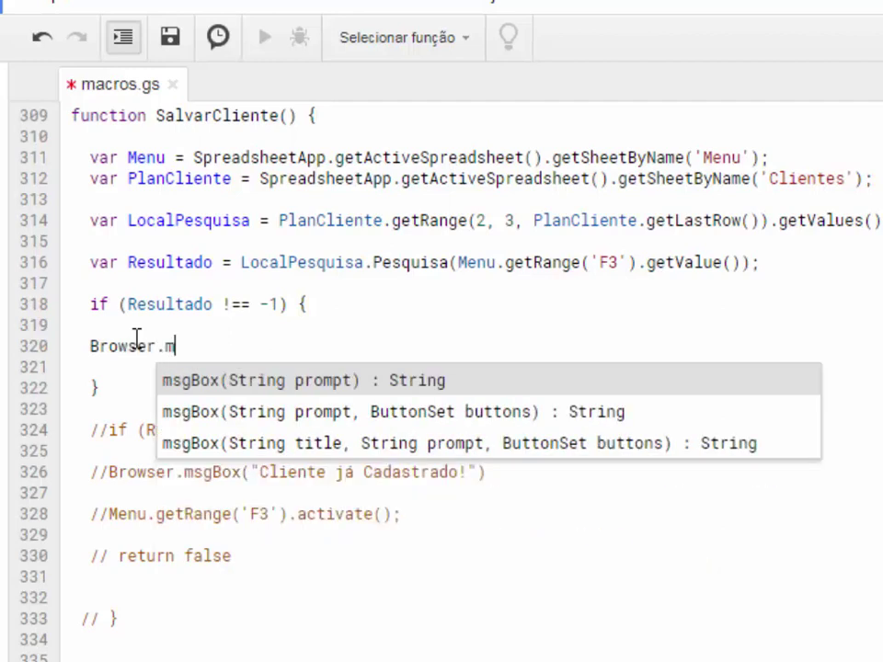
text(sg)
click(227, 380)
key(Down)
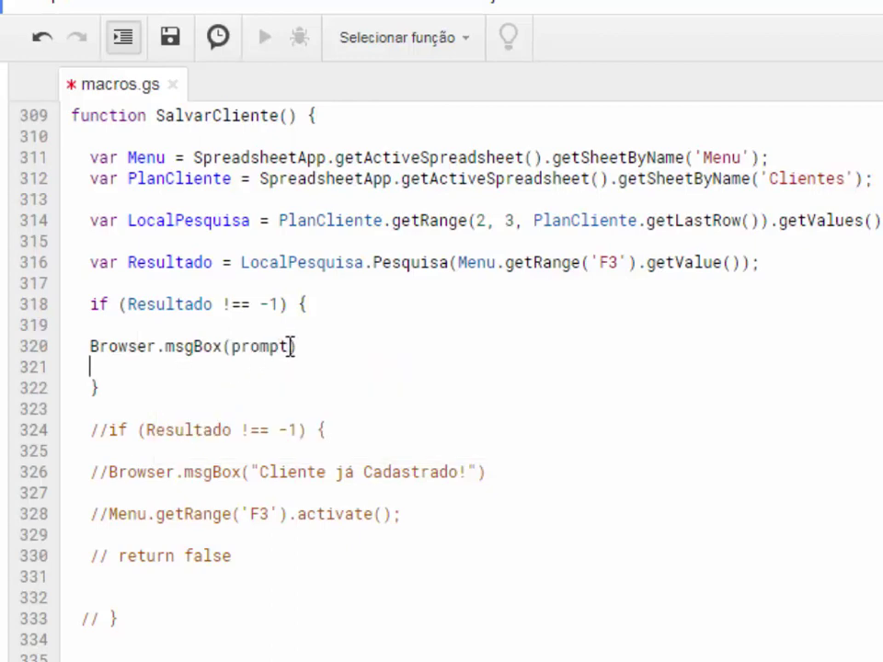
double_click(287, 347)
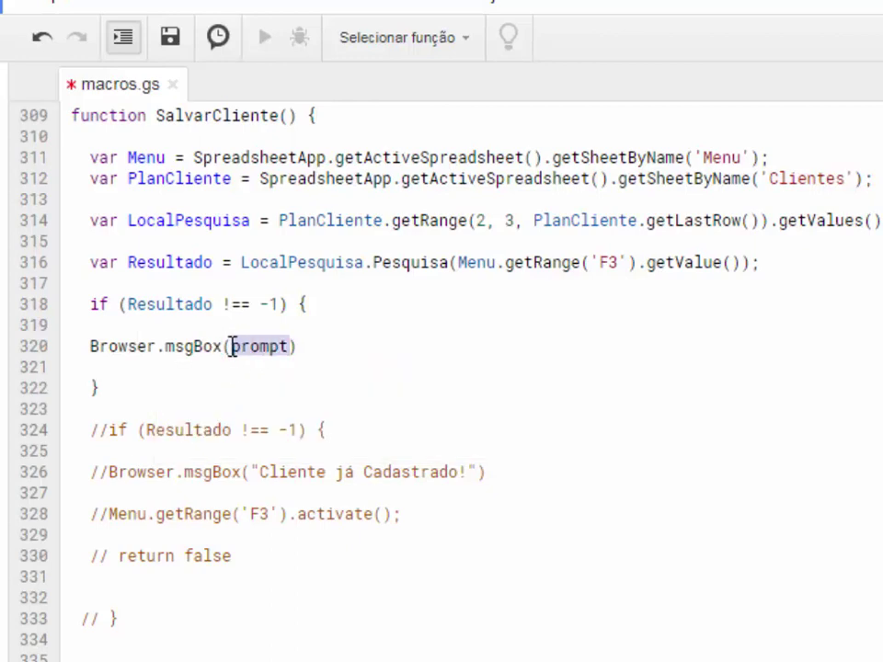
text(")
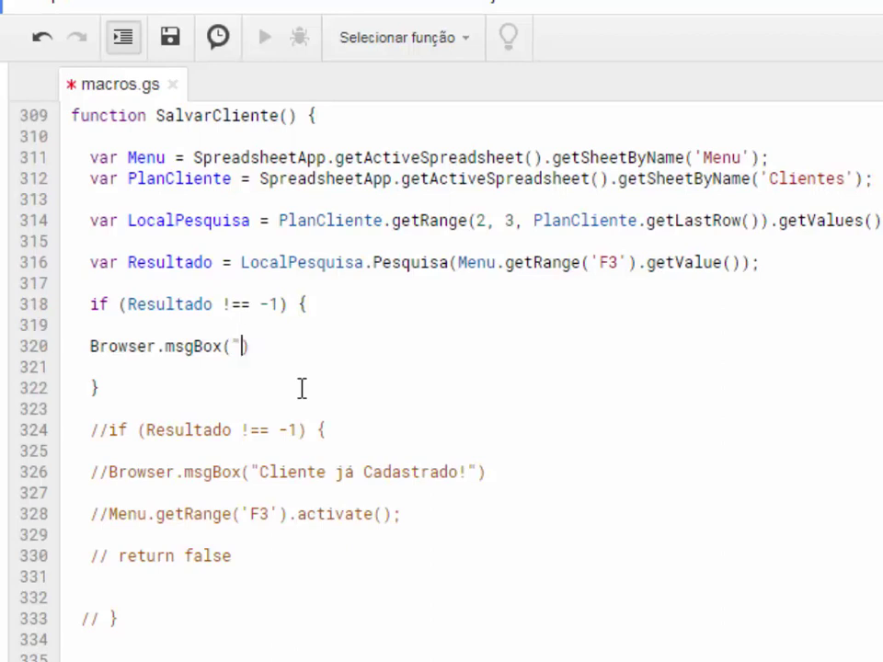
text(Cliente )
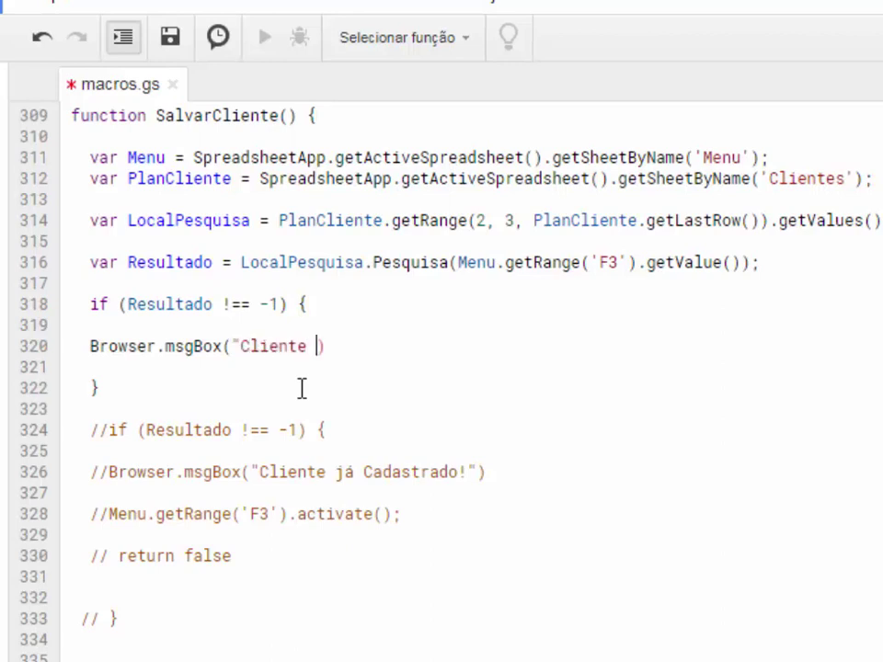
text(já )
text(Cadastrad)
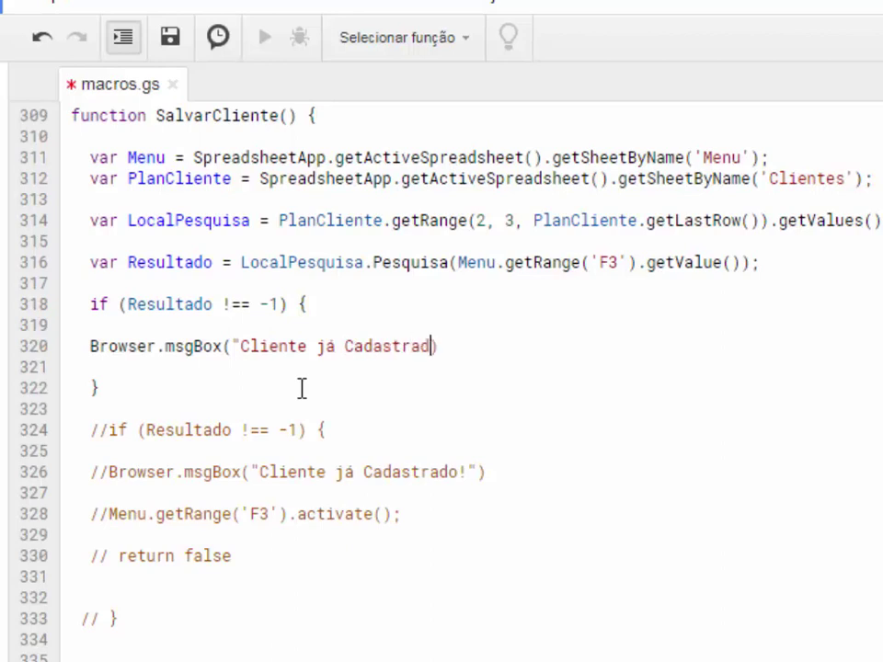
text(o)
text(!")
key(Return)
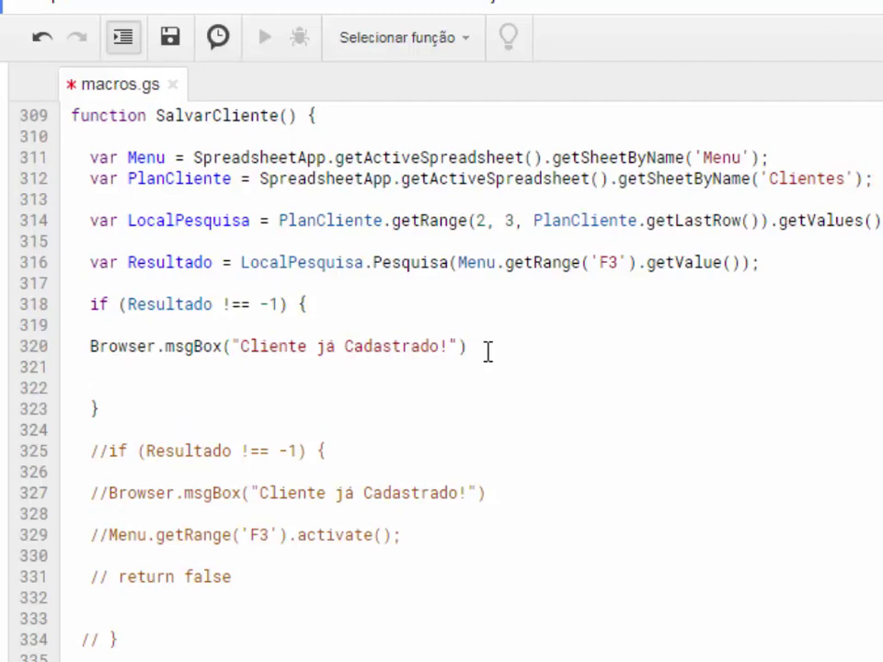
key(Return)
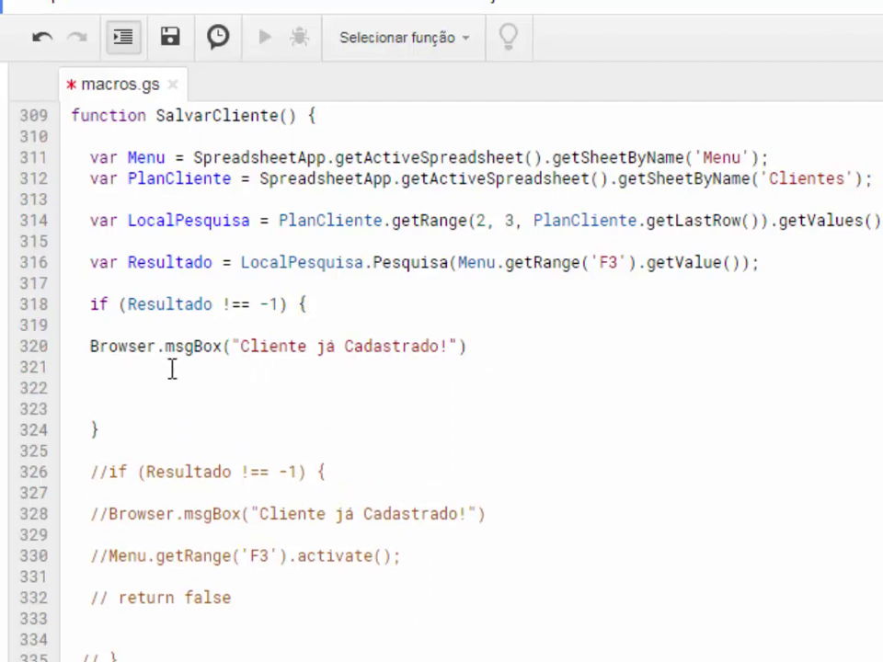
text(Menu)
text(.getr)
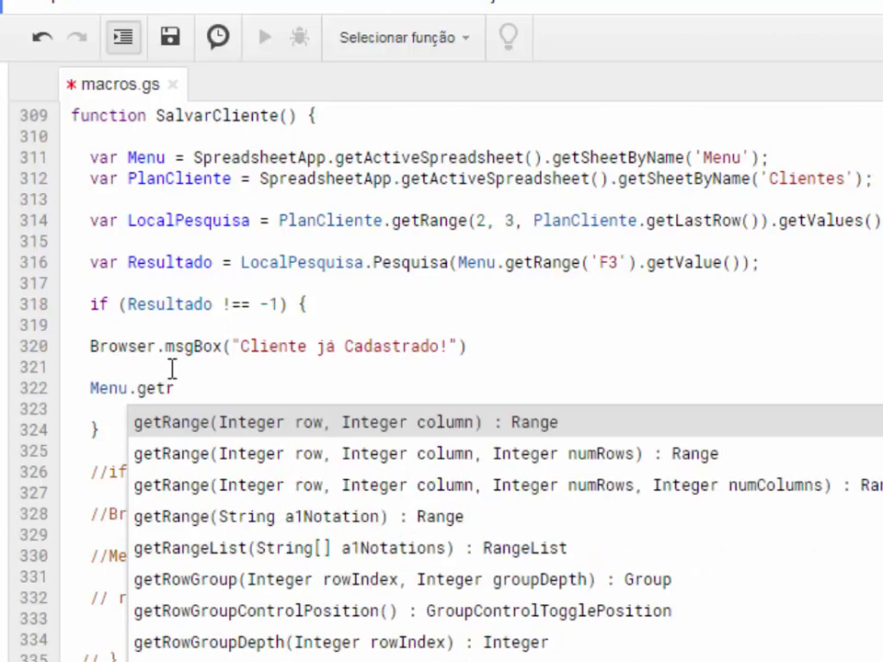
Step: Complete the line as Menu.getRange('F3').activate(); and save macros.gs
click(181, 421)
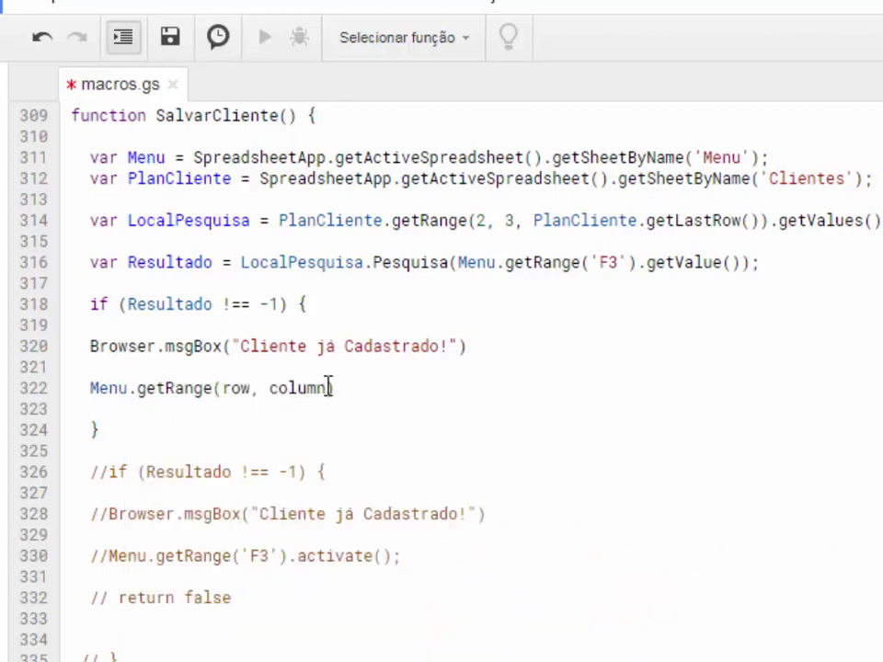
drag(329, 389, 223, 386)
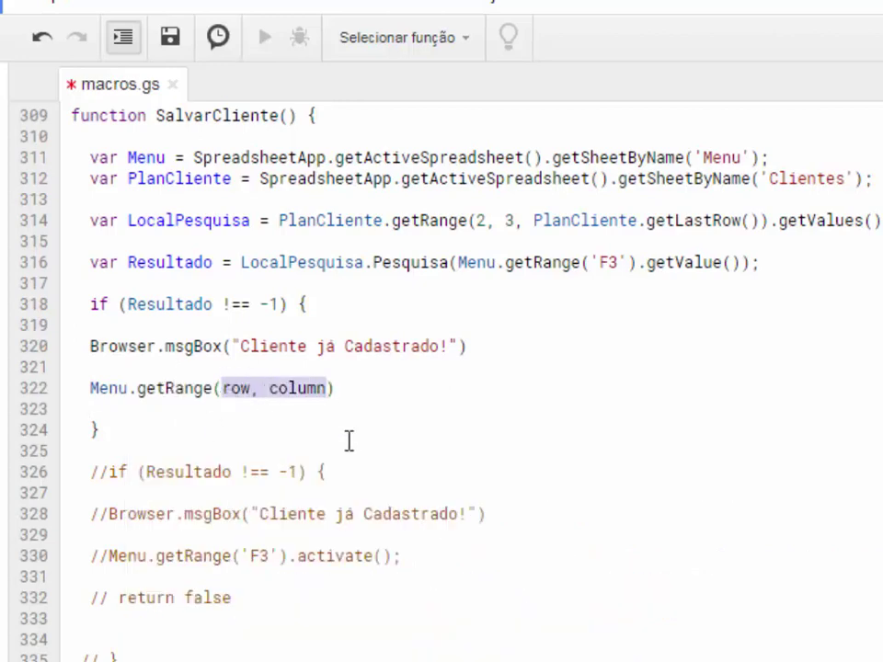
text(')
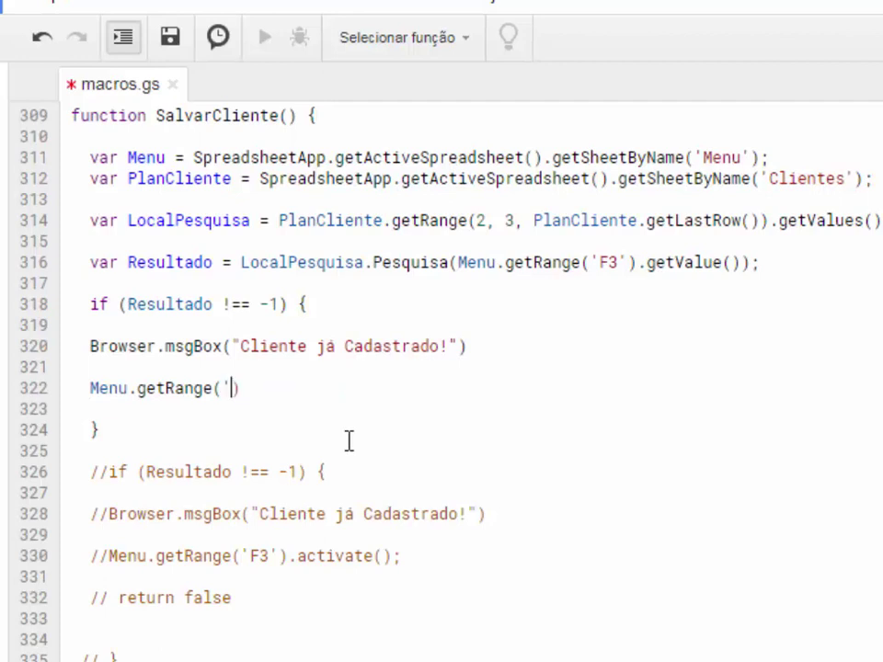
text(F3)
text(')
click(296, 398)
click(287, 396)
text(.)
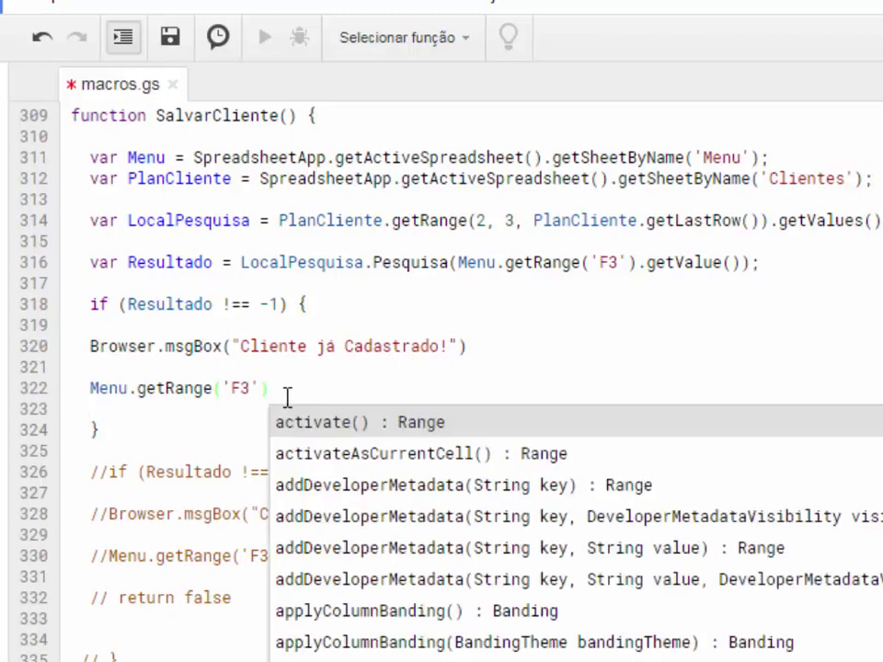
text(Ac)
click(303, 425)
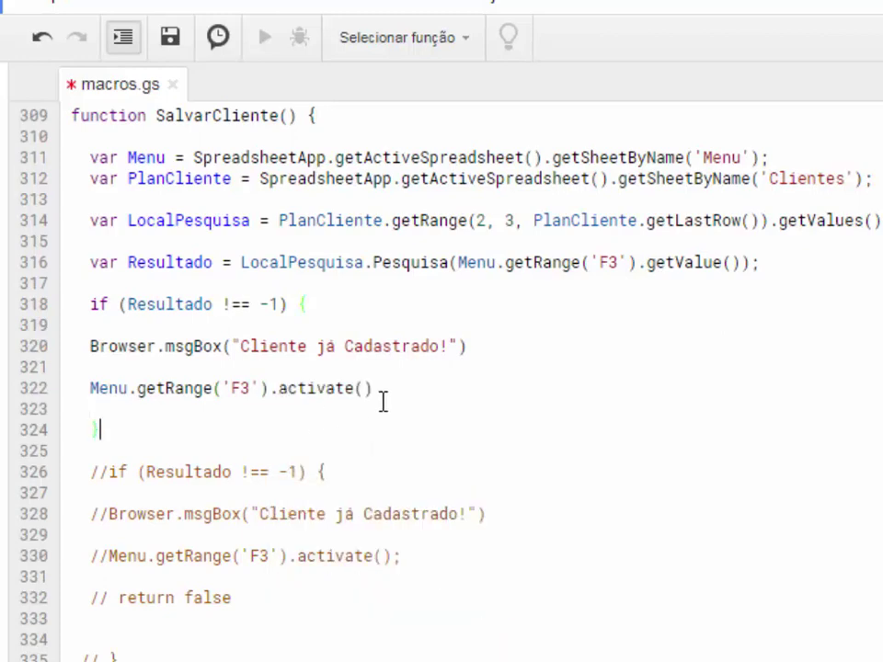
text(;)
key(Return)
click(170, 39)
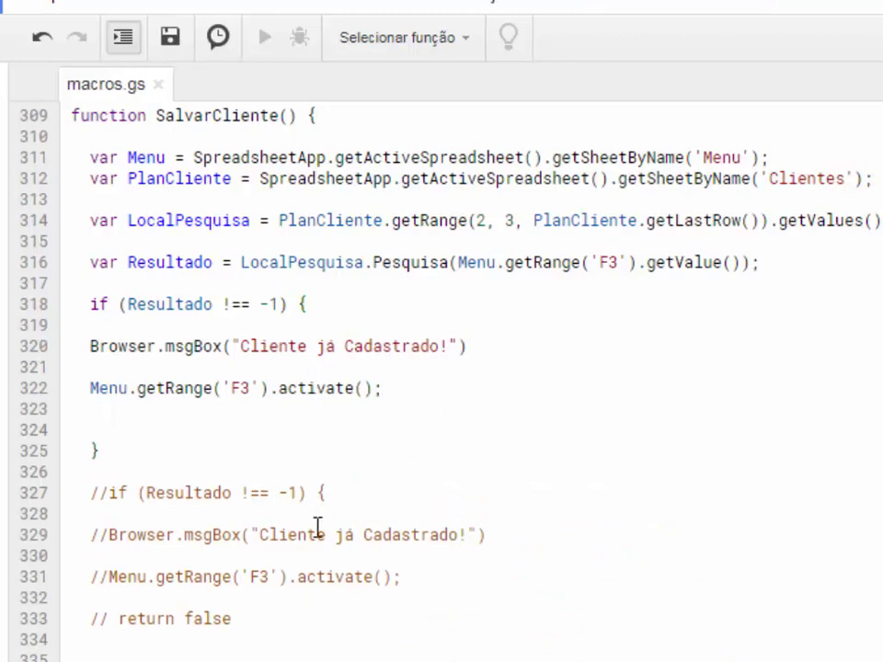
Step: Add return false below the F3 activation line
click(118, 414)
key(Return)
text(RETURN)
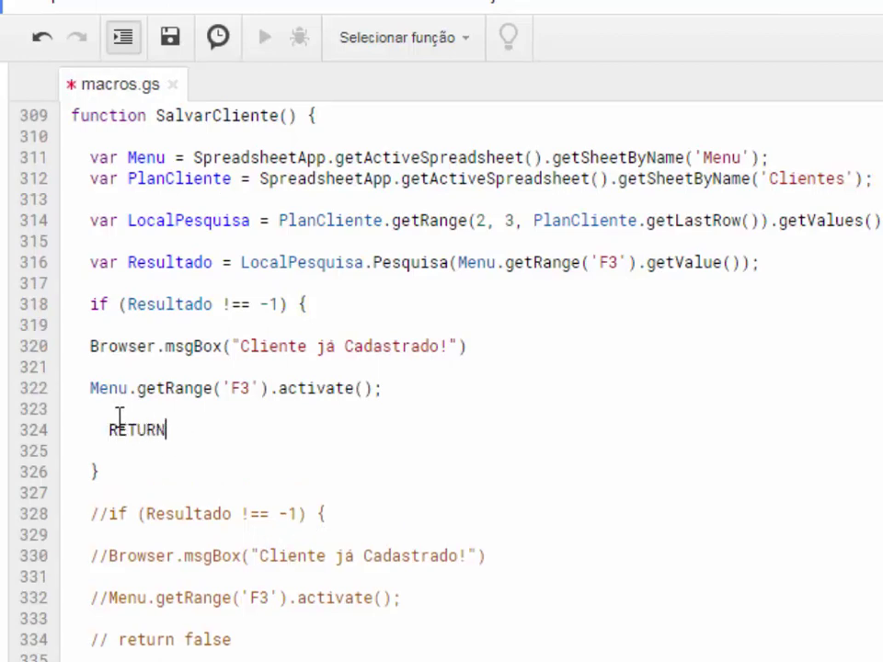
key(BackSpace)
key(BackSpace)
key(BackSpace)
key(BackSpace)
key(BackSpace)
key(BackSpace)
text(re)
text(turn fa)
text(lse)
key(Return)
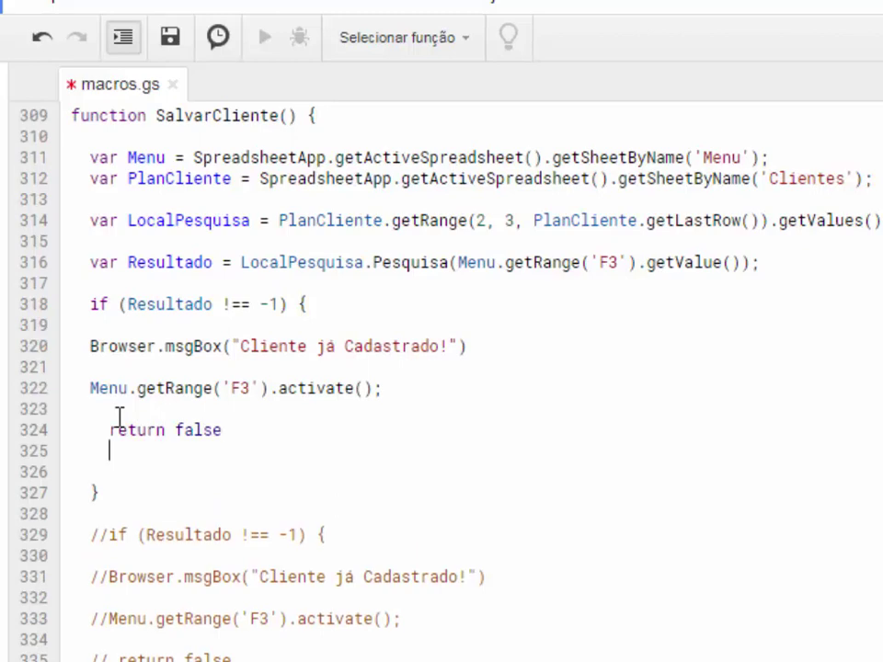
Step: Delete the old commented-out duplicate check on lines 329–338 and save macros.gs
scroll(119, 418, down, 2)
scroll(122, 419, down, 2)
mouse_move(148, 461)
mouse_down()
mouse_move(73, 290)
mouse_move(15, 278)
mouse_up()
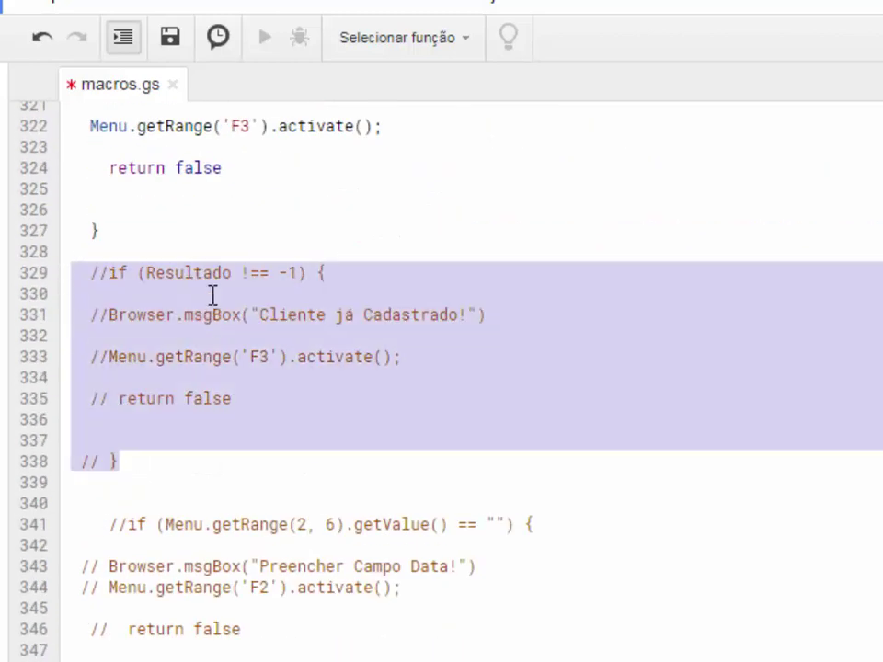
key(Delete)
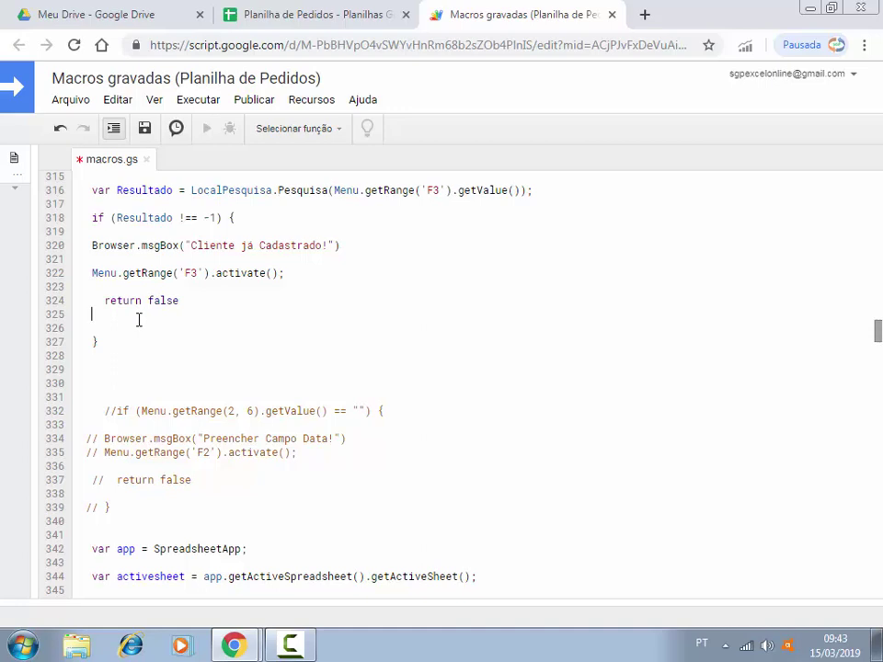
click(145, 130)
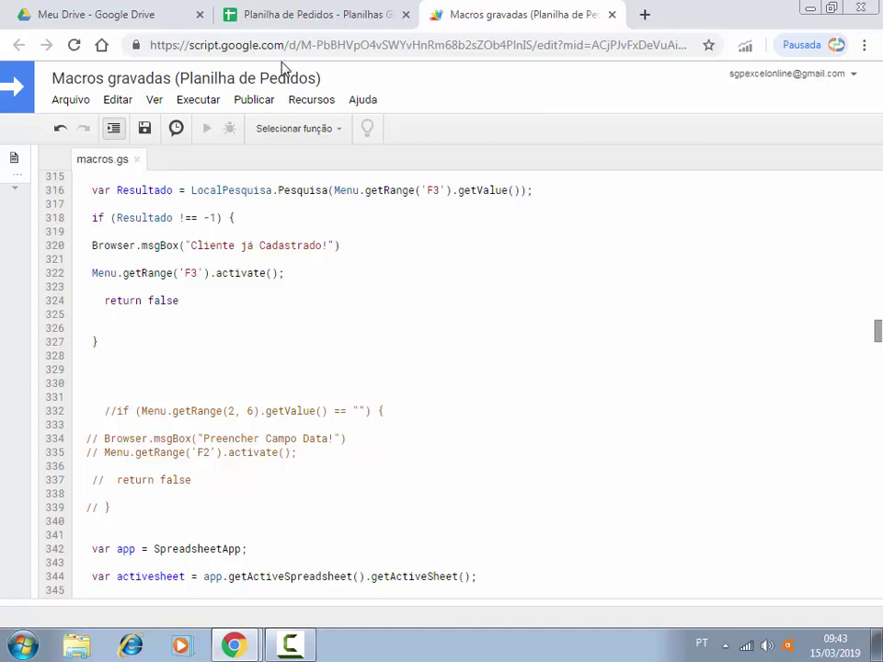
Step: In Planilha de Pedidos, pick Cliente 20 and click Salvar. Dismiss the 'Cliente já Cadastrado!' warning and return to macros.gs
click(276, 11)
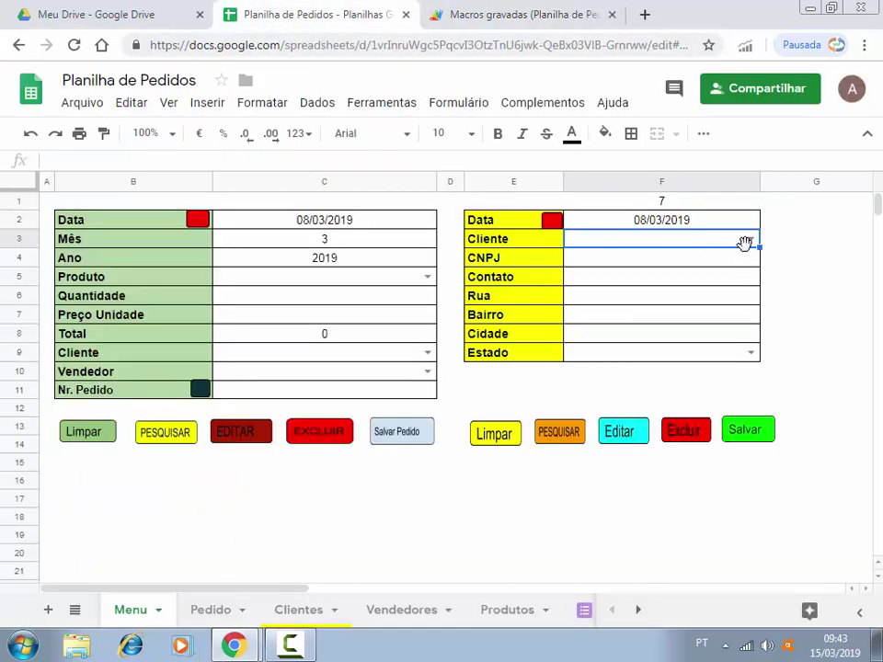
click(750, 239)
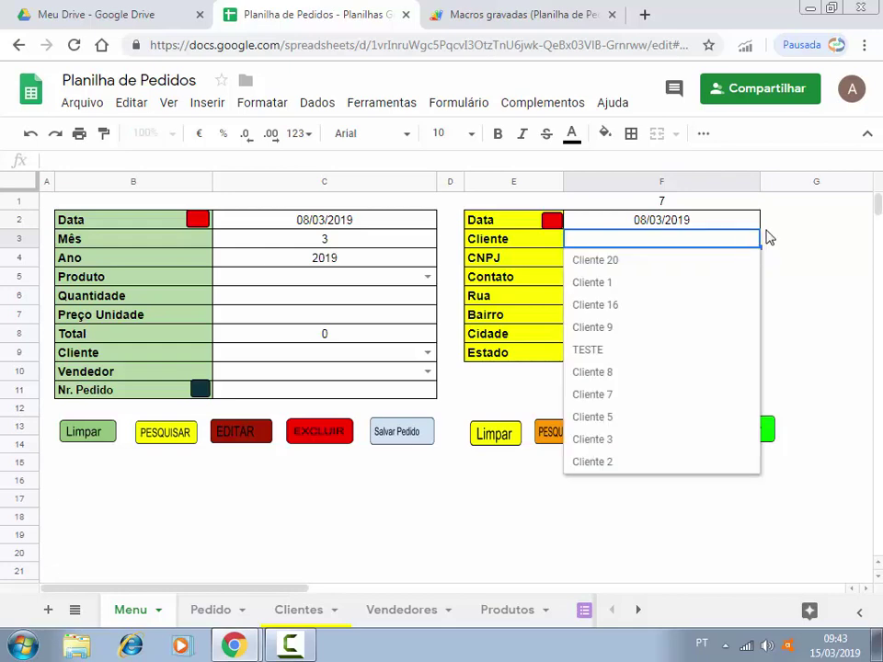
click(633, 260)
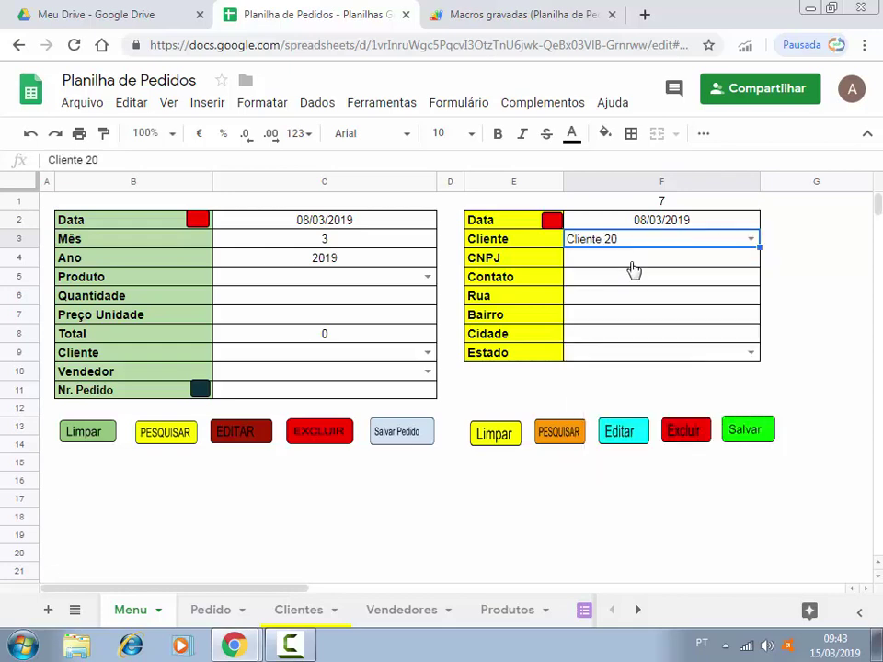
click(749, 429)
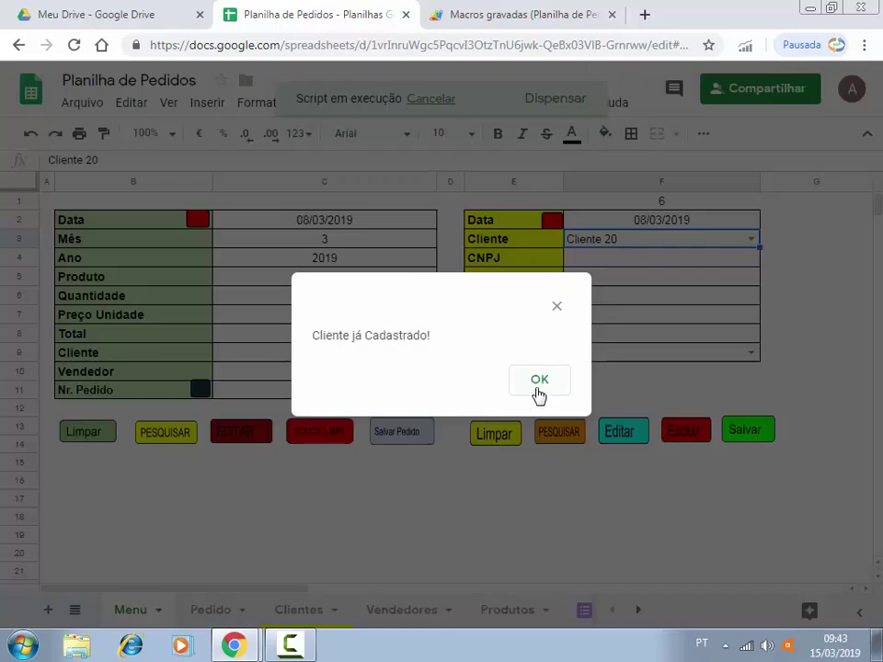
click(540, 388)
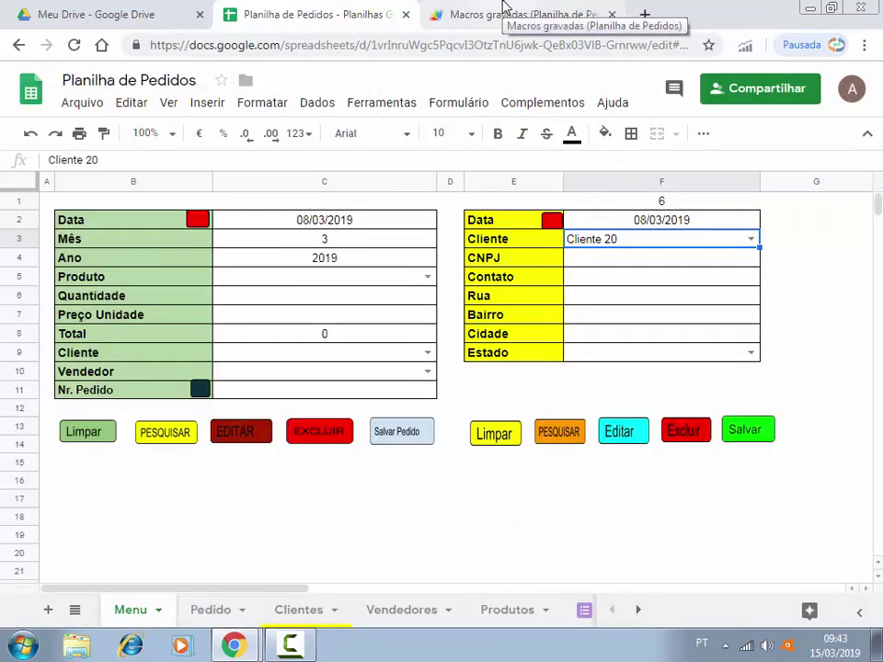
click(503, 11)
Step: Glance over the duplicate-client check, then switch to Planilha de Pedidos and select the empty CNPJ cell
scroll(275, 350, up, 1)
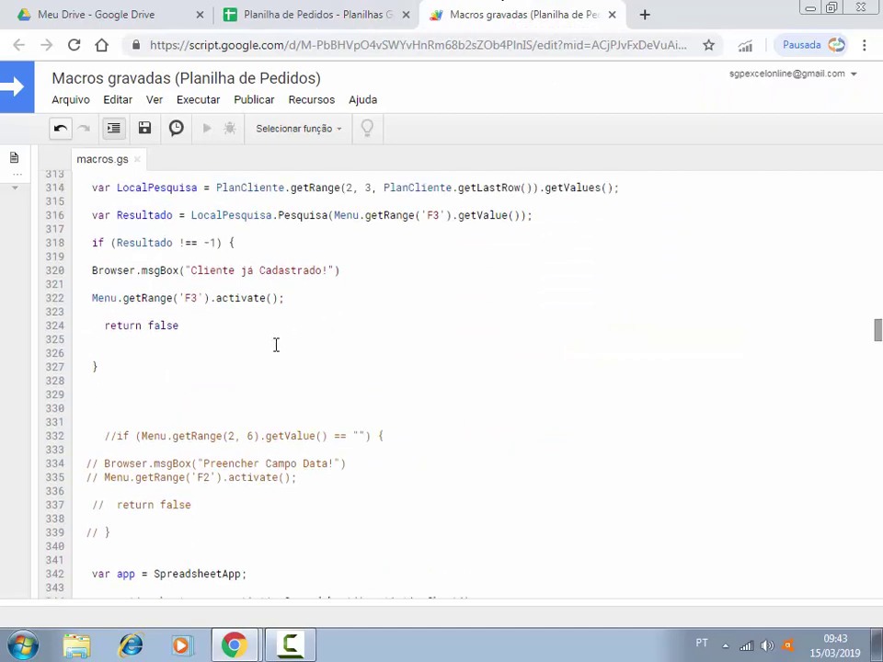
scroll(276, 341, up, 3)
scroll(302, 322, down, 3)
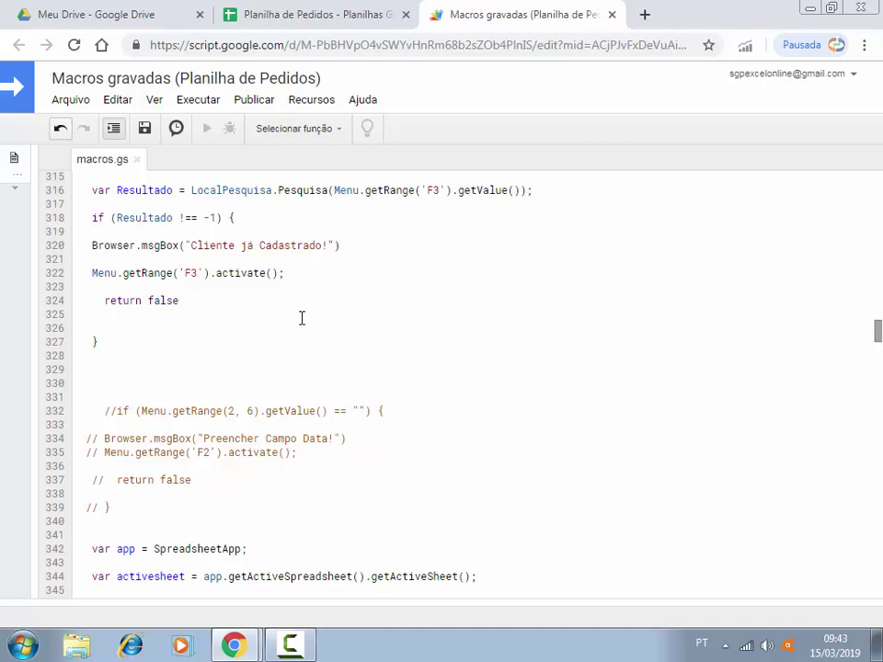
click(295, 9)
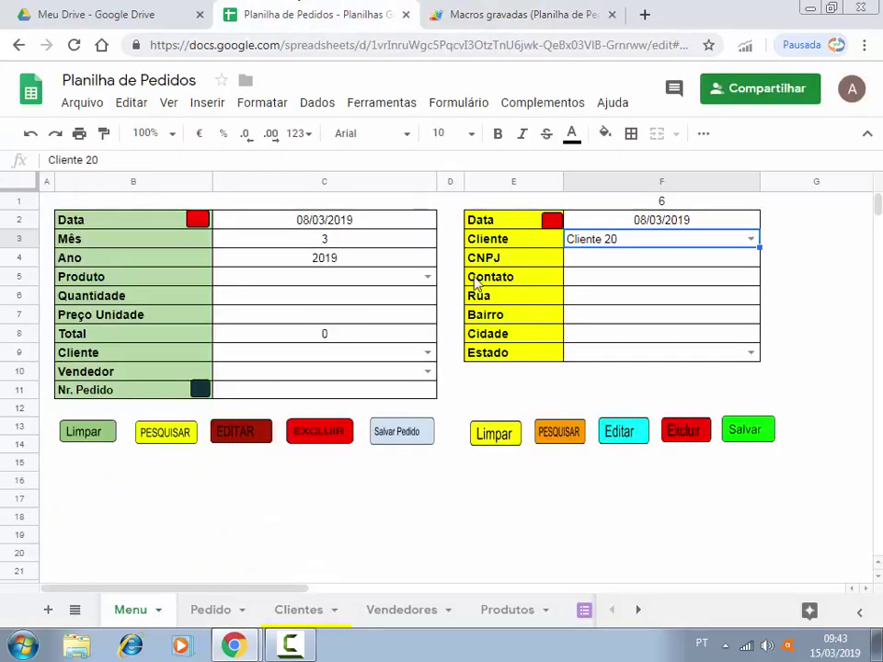
click(700, 261)
Step: Step through the empty Contato, Rua and Estado fields, then go back to macros.gs at empty line 329
click(683, 279)
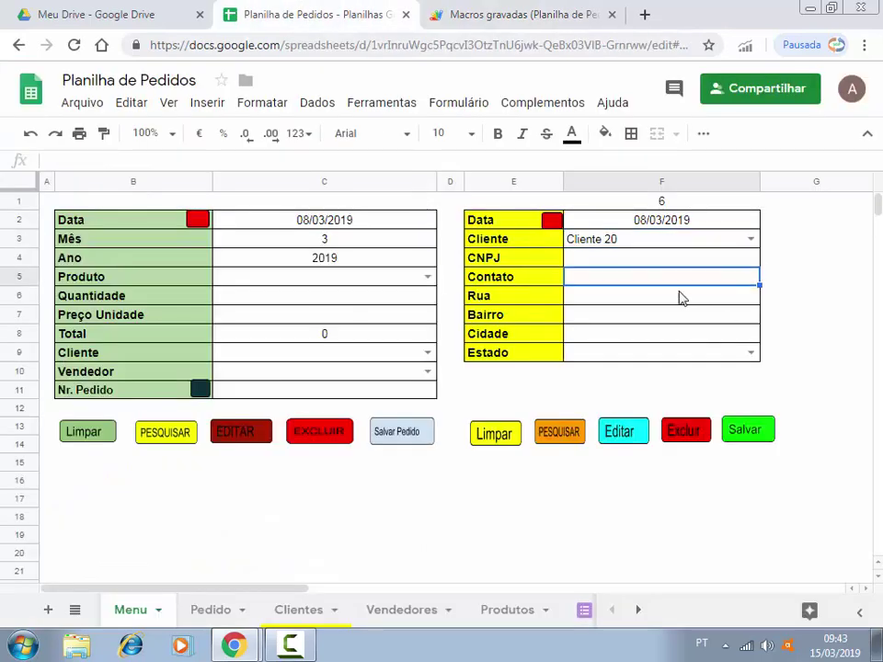
click(677, 296)
key(Down)
key(Down)
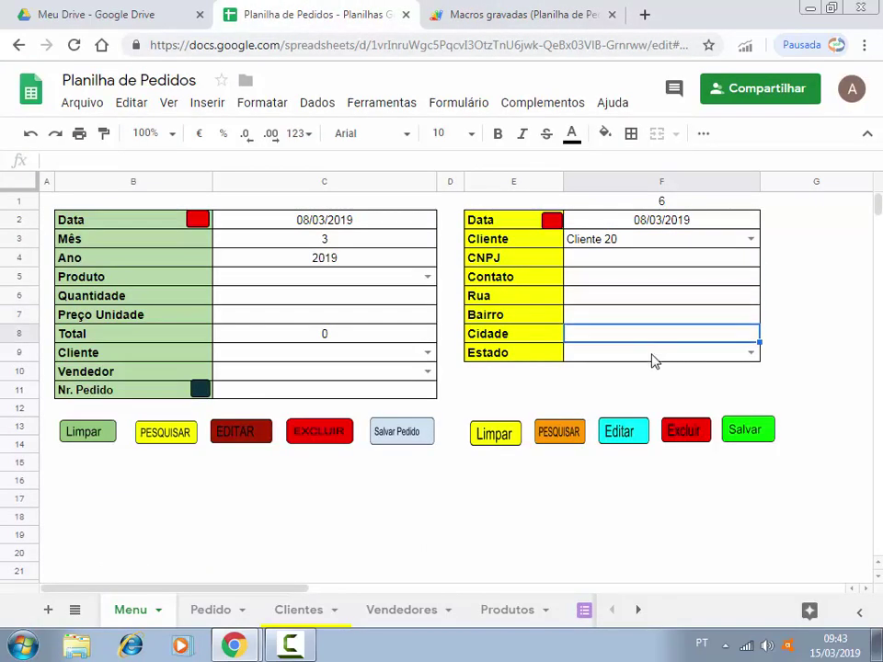
key(Down)
click(513, 11)
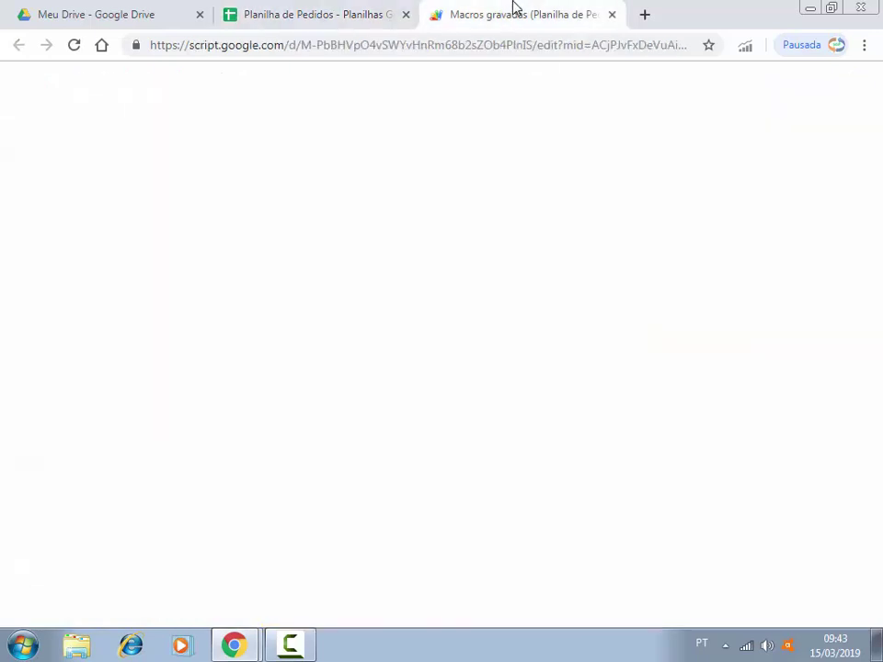
click(112, 373)
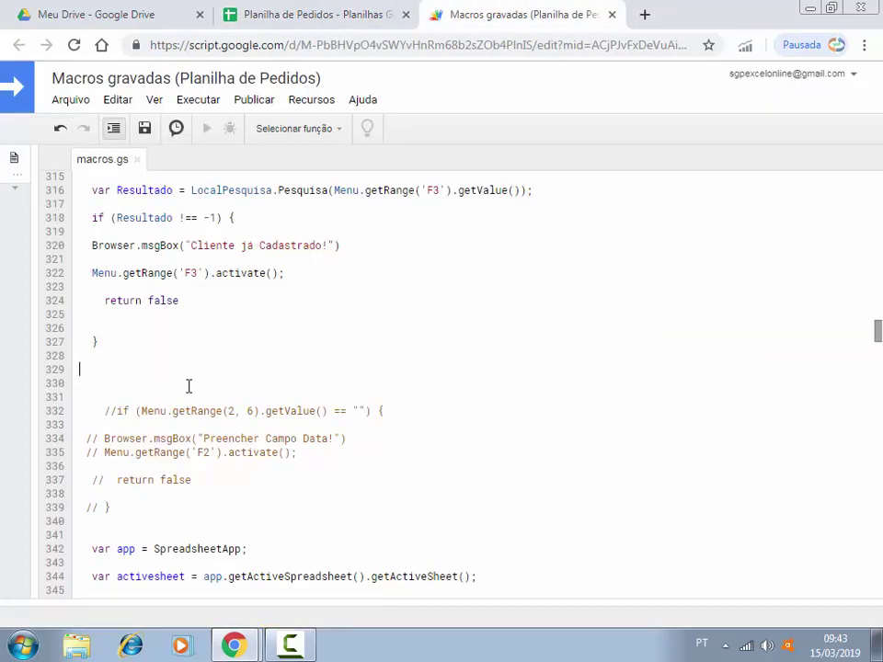
Step: Write if (Menu.getRange('F2').getValue() == "" ) { } on line 329 and open the block
text(if ()
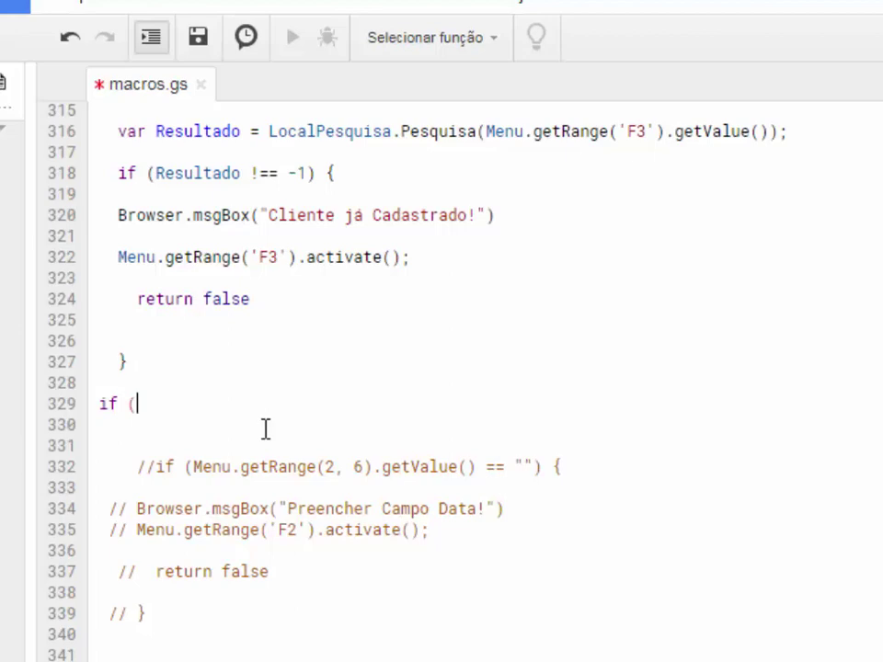
text(Menu)
text(.getr)
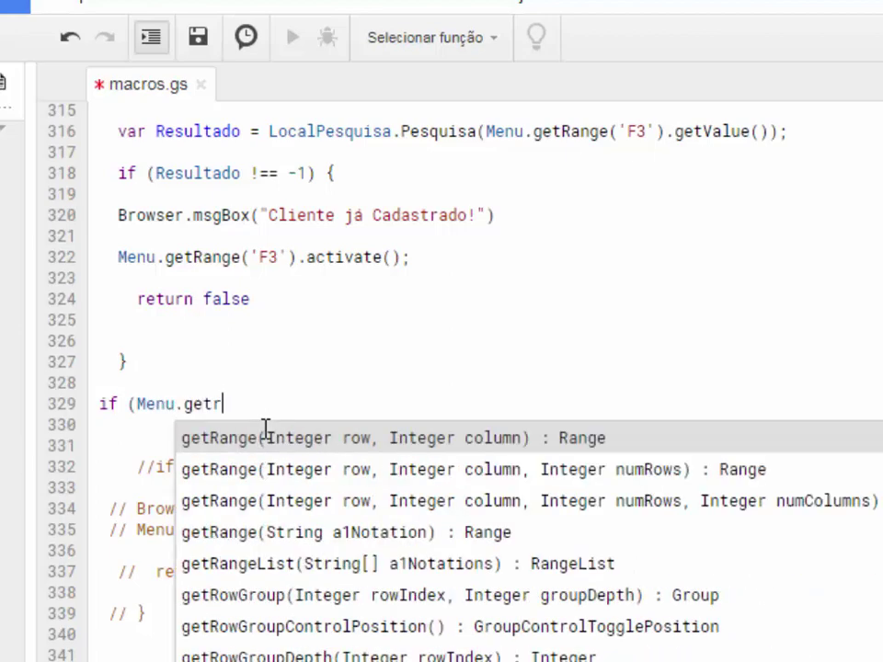
click(267, 440)
click(332, 423)
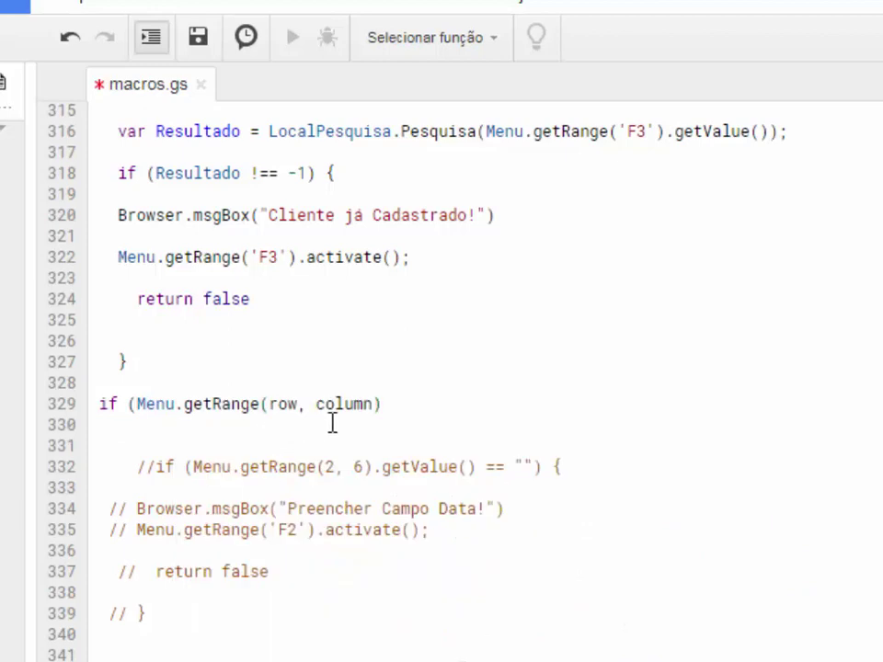
click(374, 403)
shift+click(267, 403)
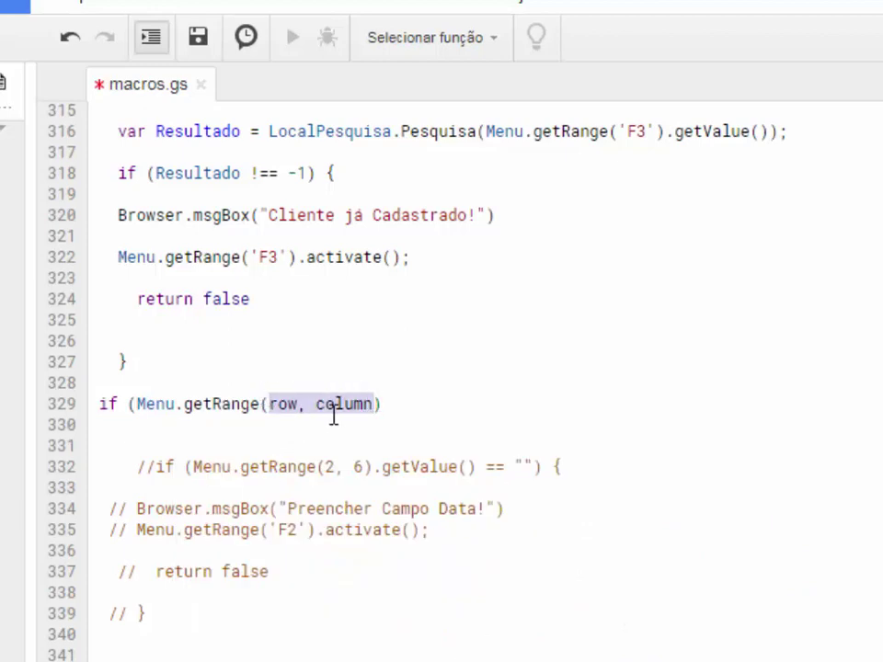
text('F2)
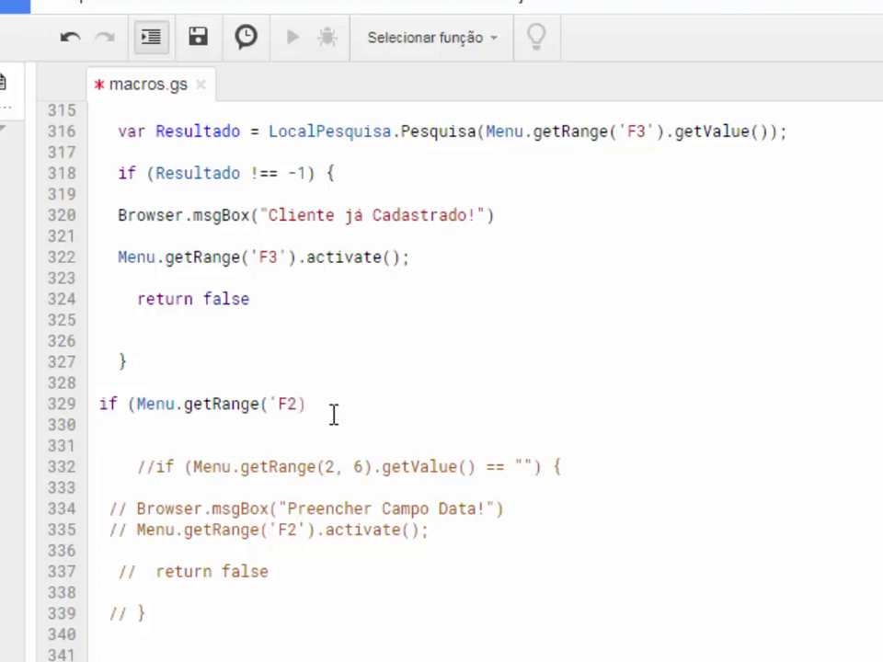
text(')
click(365, 401)
text(.GETV)
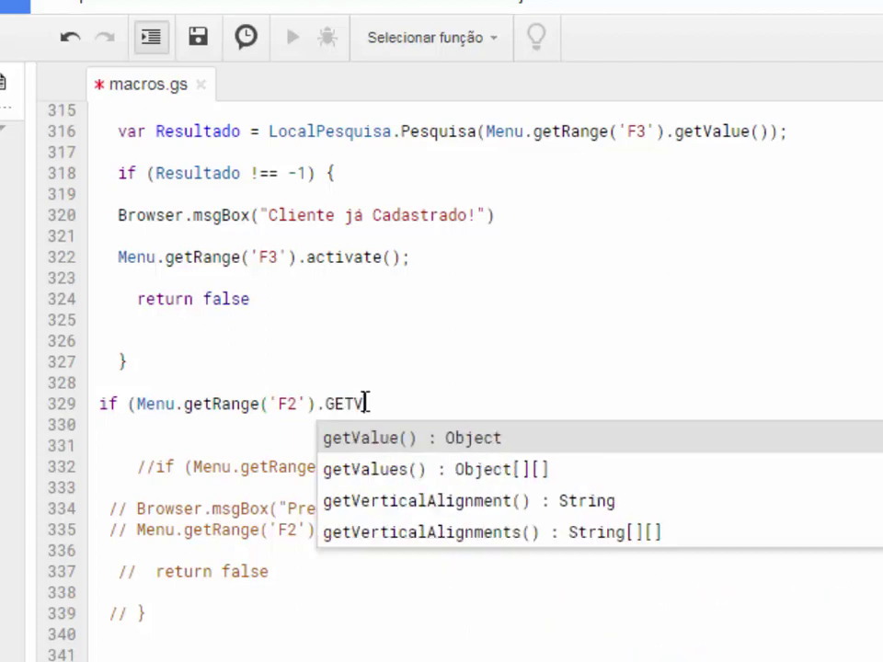
text(AL)
click(371, 446)
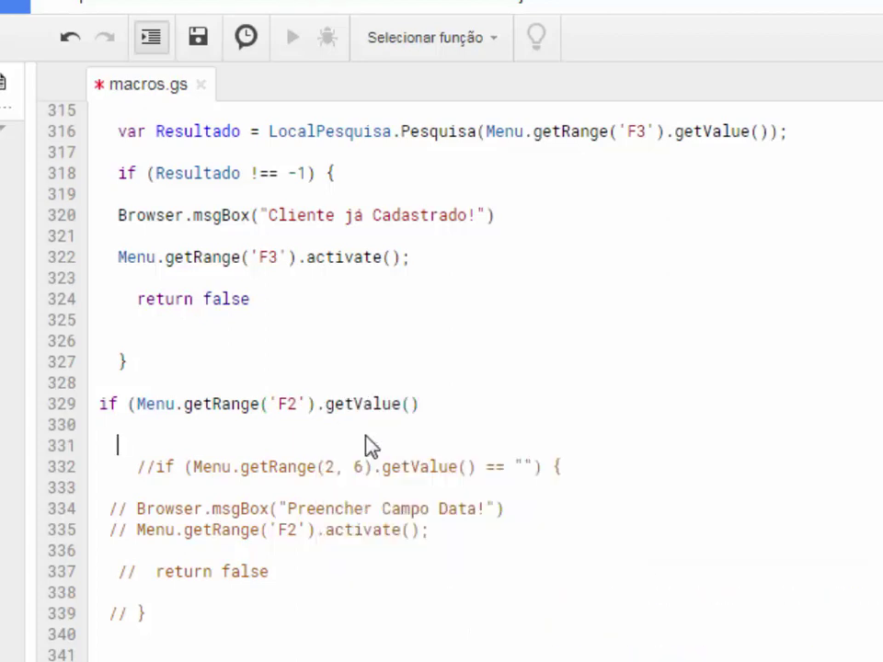
click(448, 396)
text(==)
text( "" ))
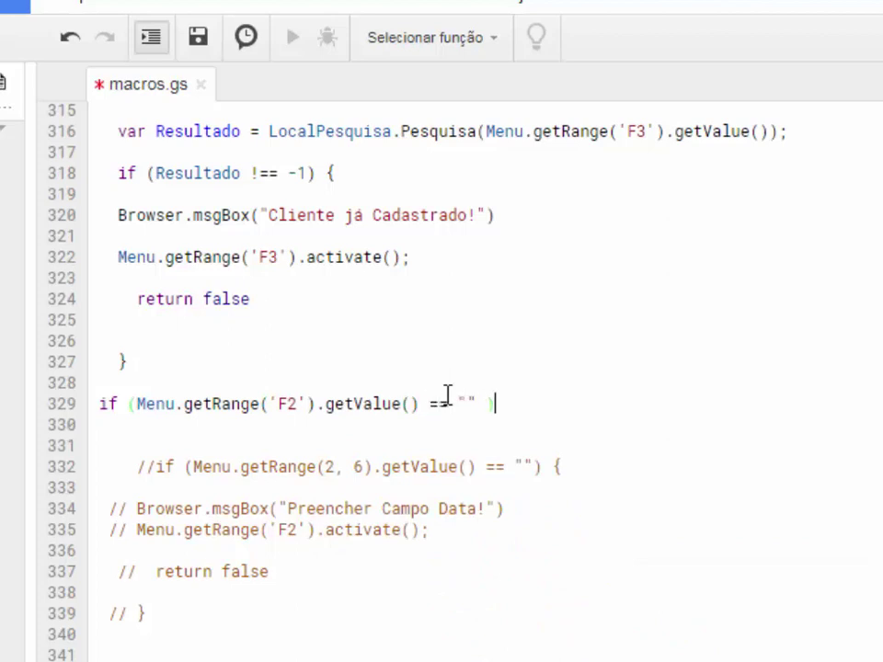
text( {})
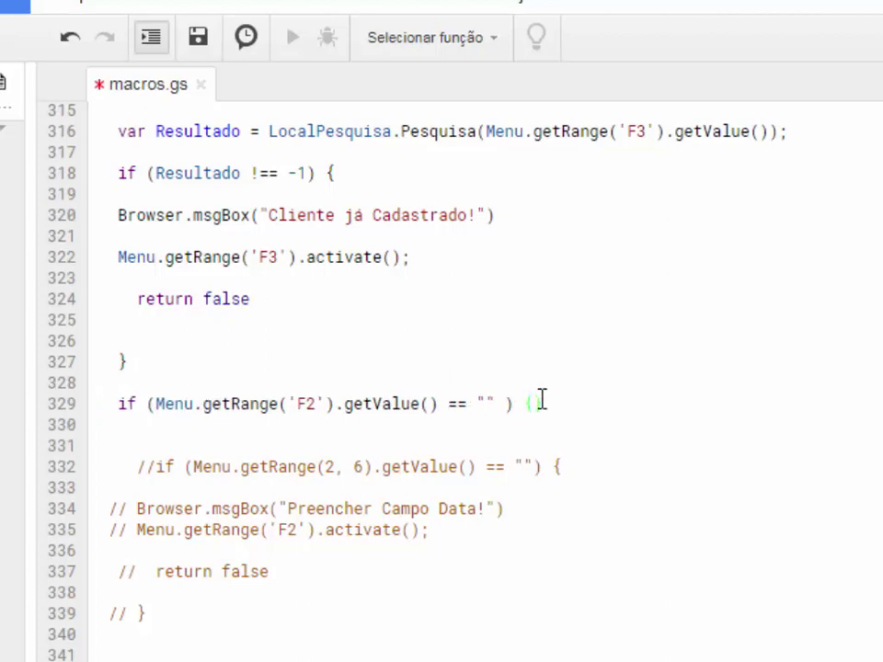
key(Return)
key(Return)
key(Return)
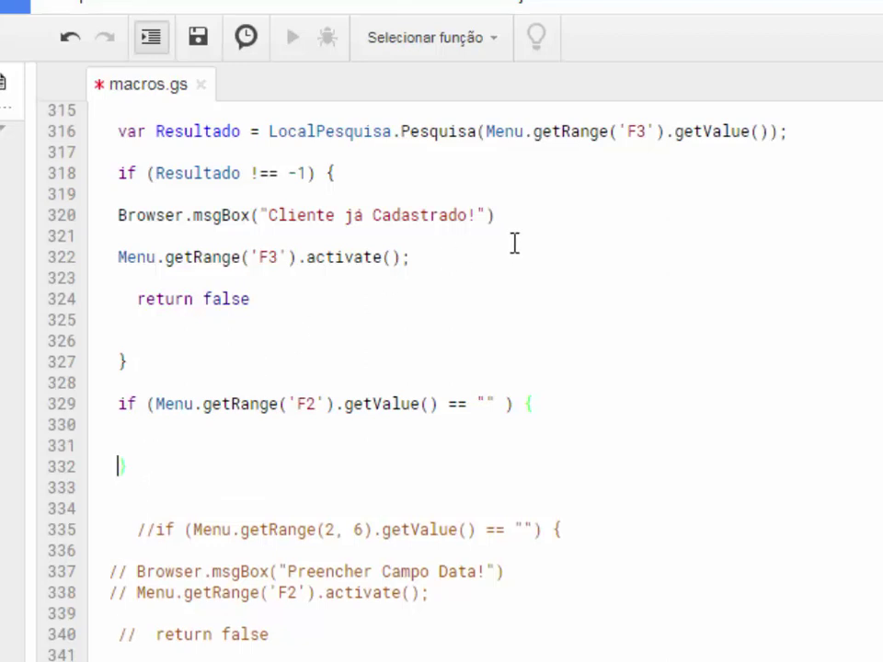
Step: Copy the msgBox line into the F2 block and change its text to "Preencher Campo Data!"
drag(492, 214, 117, 217)
key(ctrl+c)
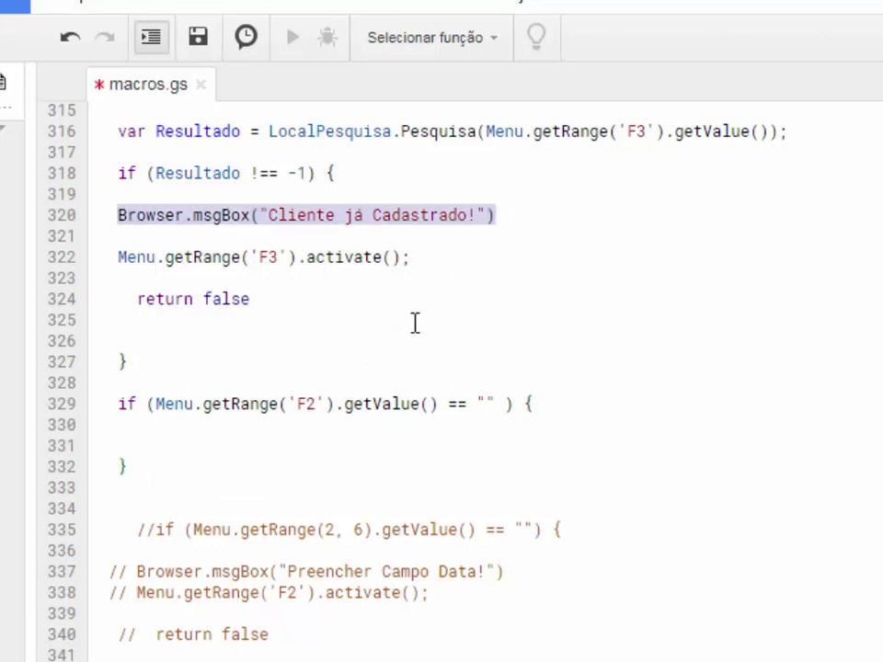
click(153, 446)
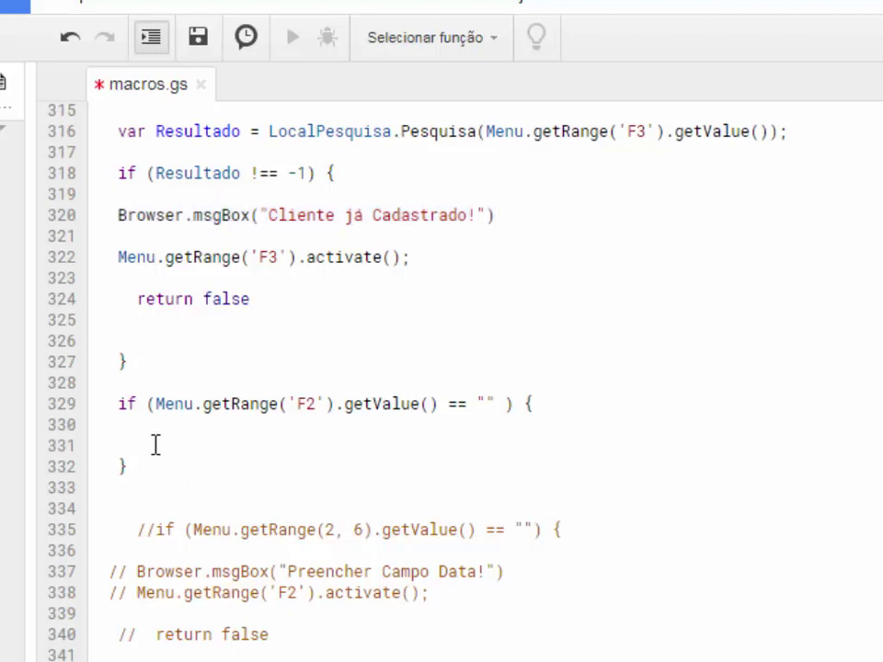
key(ctrl+v)
key(Return)
click(470, 446)
key(Delete)
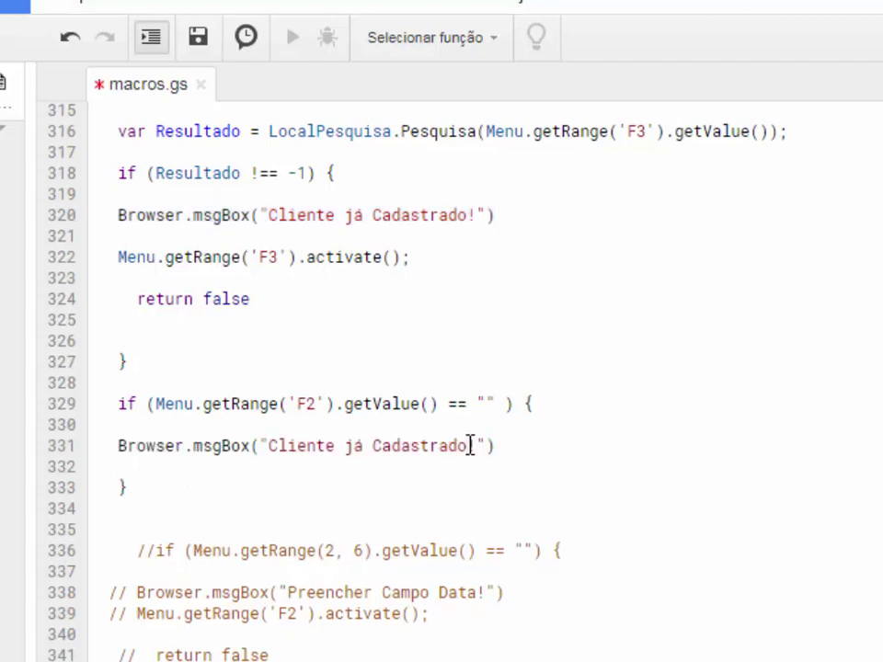
drag(470, 446, 267, 446)
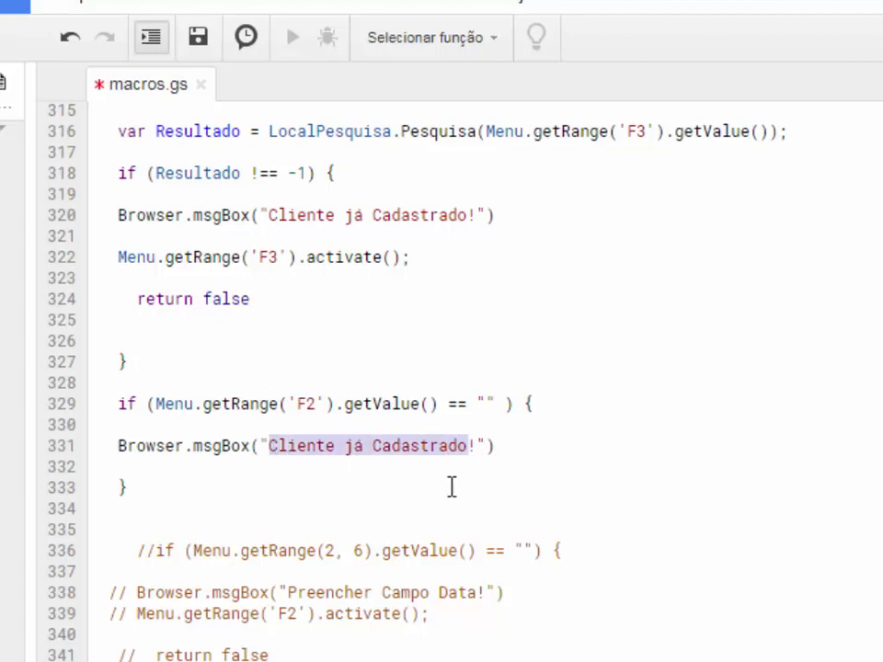
text(Preenche)
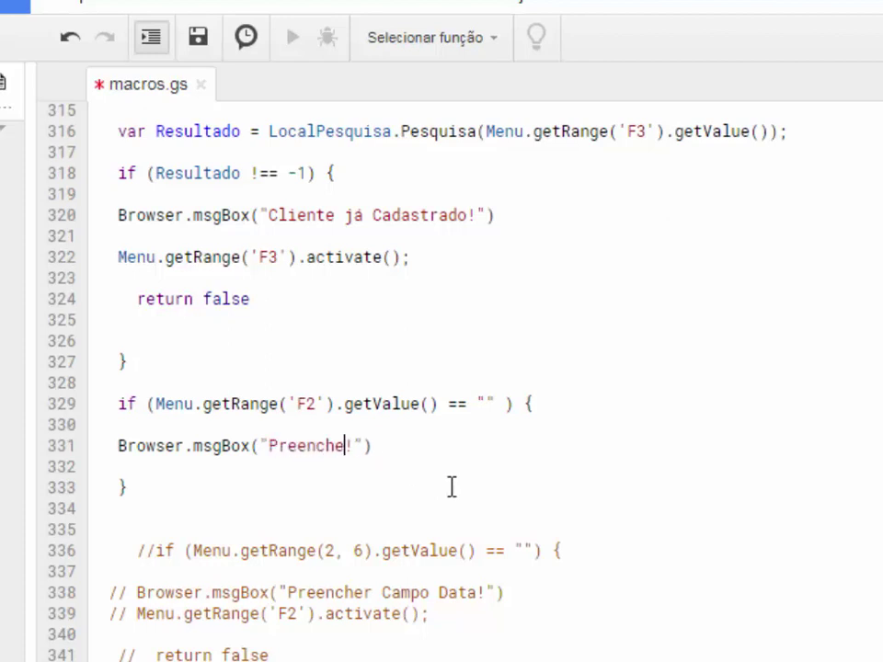
text(r Campo )
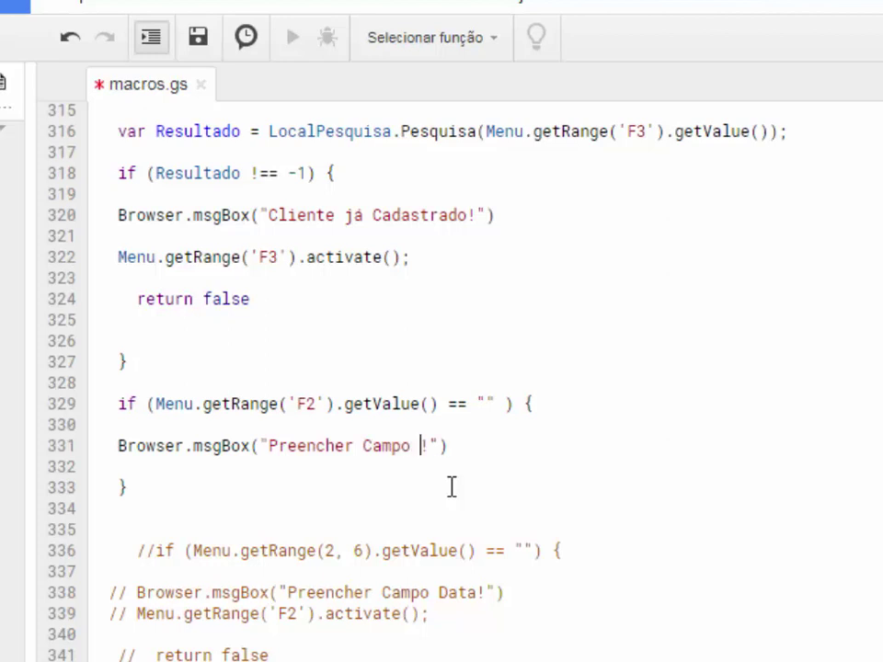
text(Data)
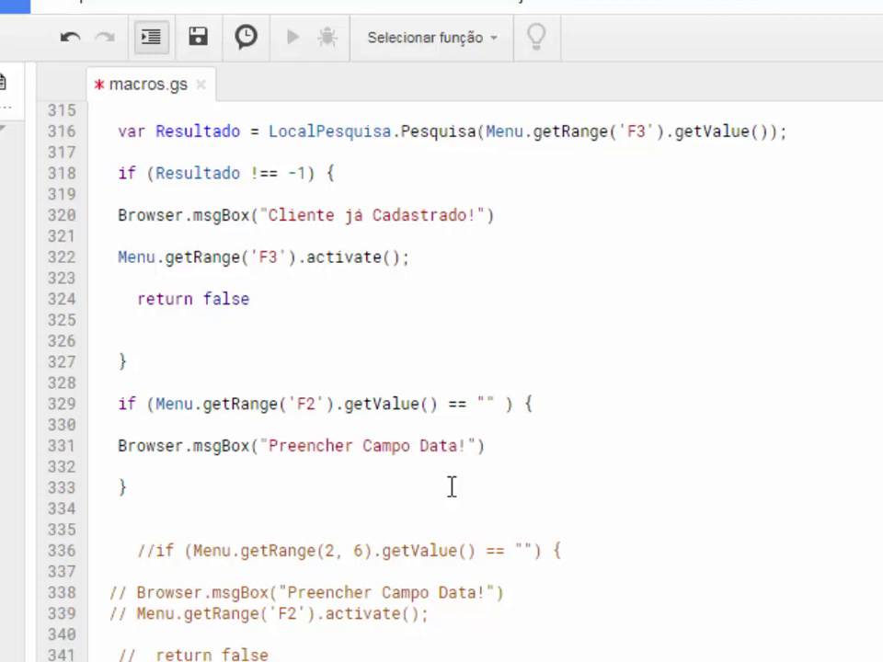
Step: Paste return false under the Data message and delete the old commented-out Data check
drag(252, 299, 138, 299)
key(ctrl+c)
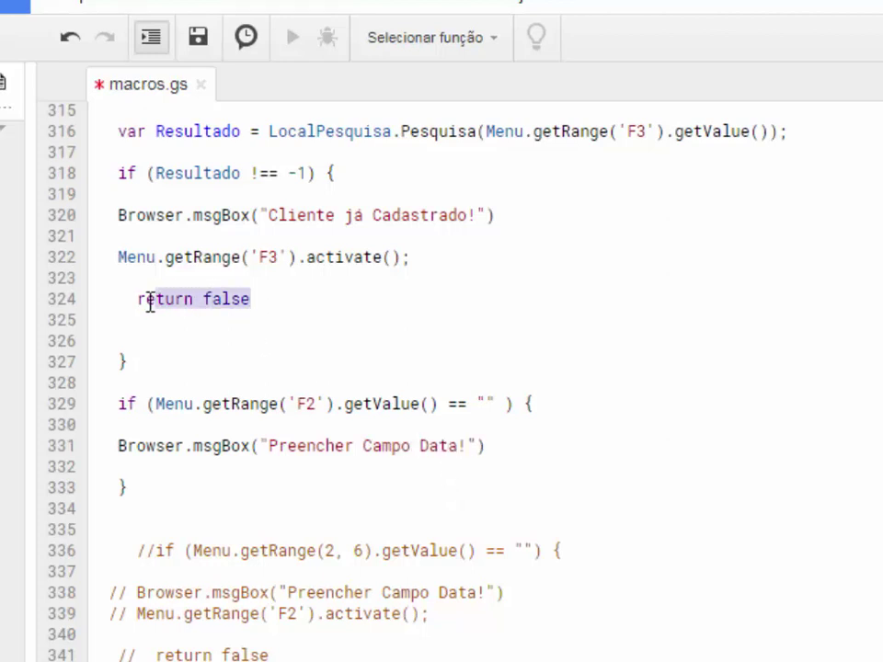
click(505, 448)
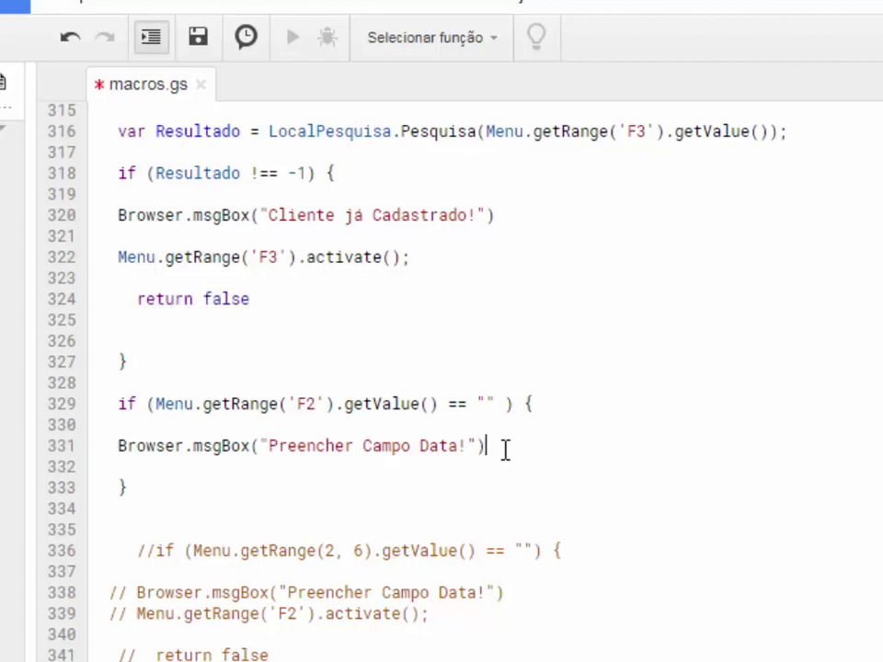
key(Return)
key(ctrl+v)
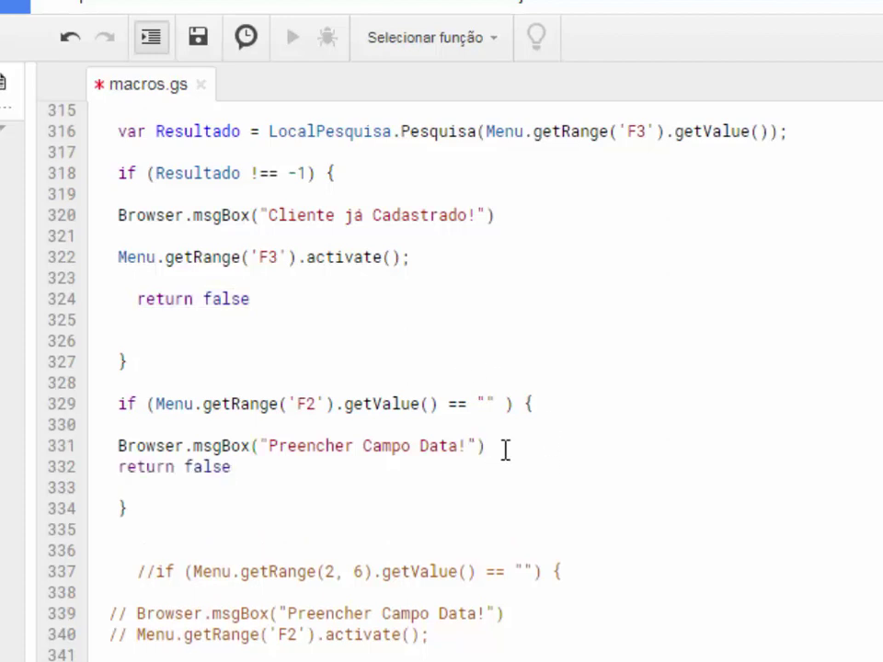
scroll(505, 448, down, 3)
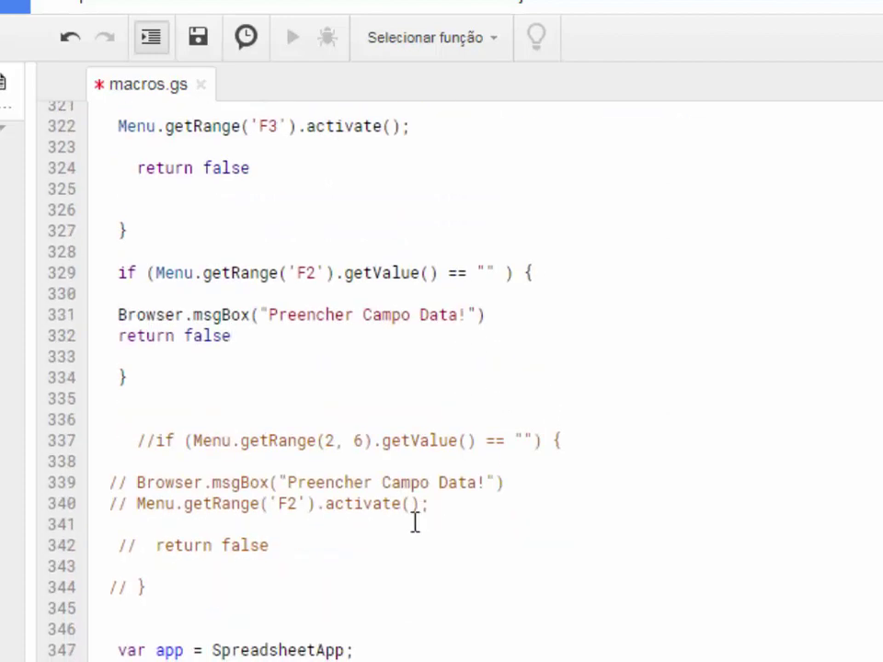
drag(152, 587, 87, 441)
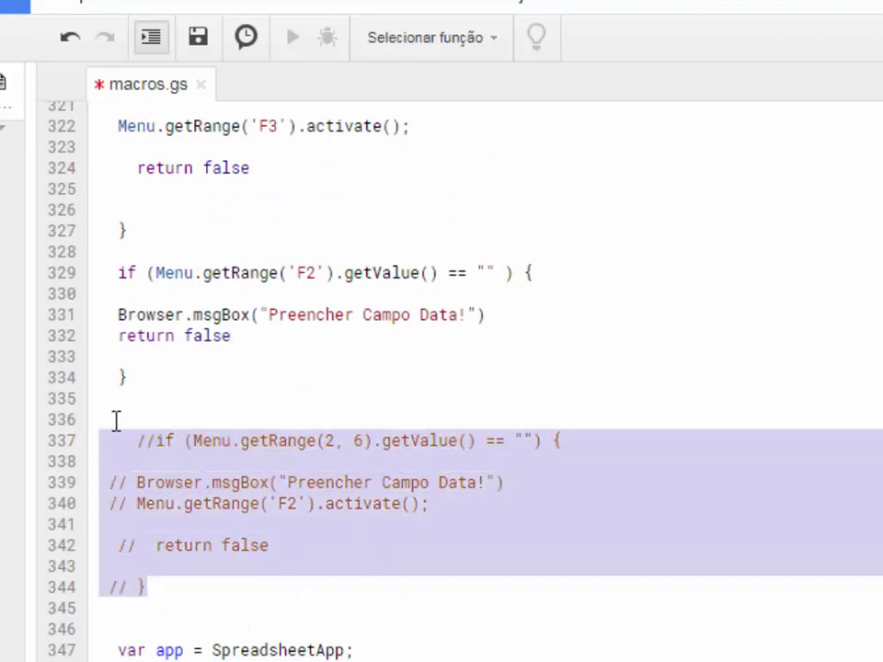
key(Delete)
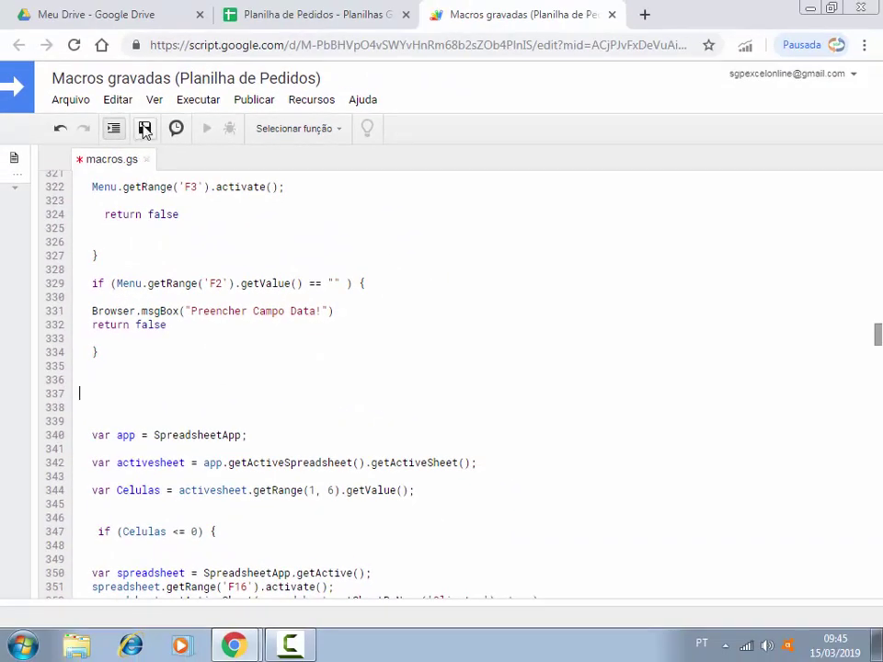
Step: Save the script project and glance at the order spreadsheet before returning to the editor
click(158, 103)
click(293, 11)
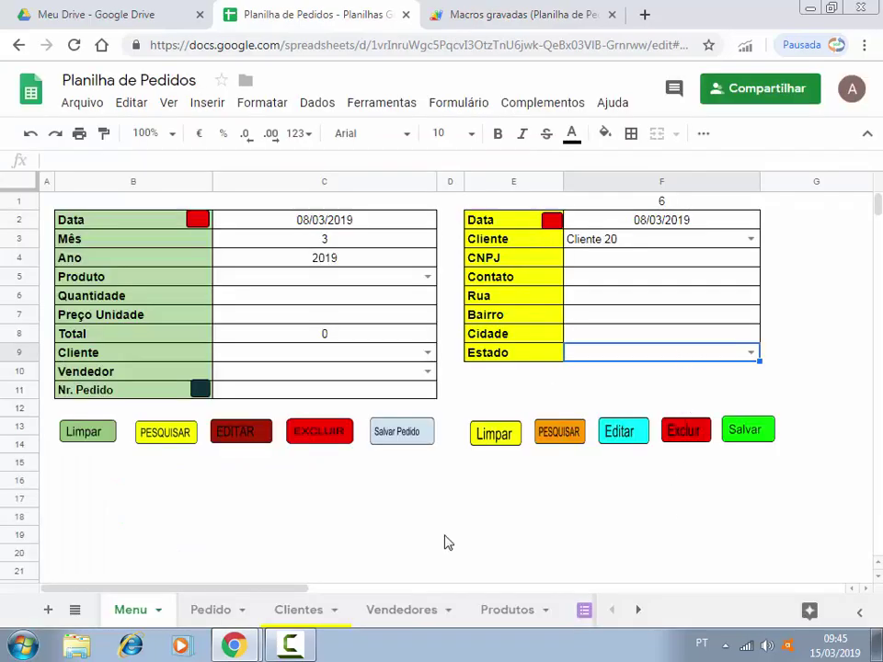
click(497, 13)
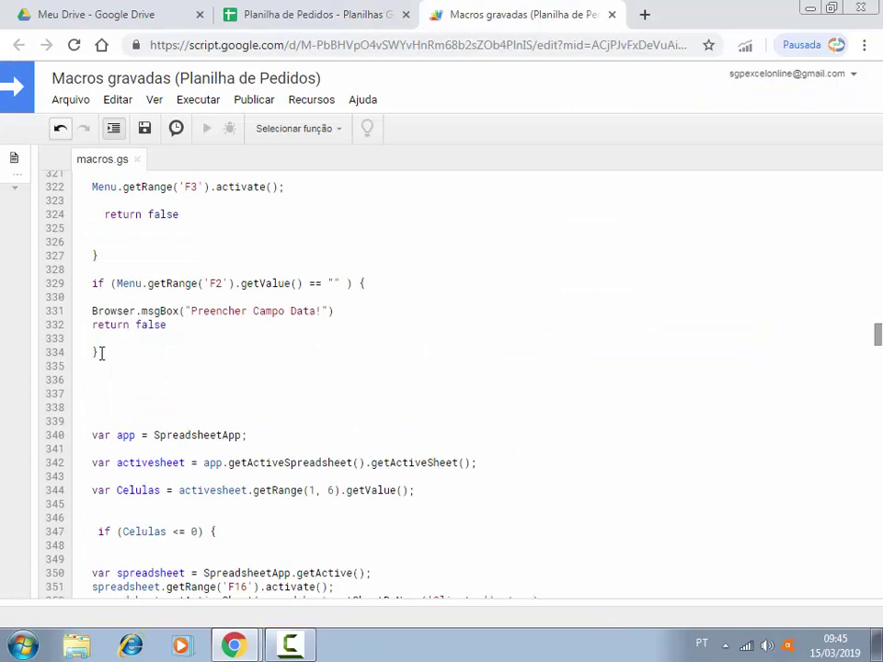
Step: Duplicate the Data check as an F3 check showing "Preencher Campo Cliente!" and returning false
drag(101, 353, 85, 285)
key(ctrl+c)
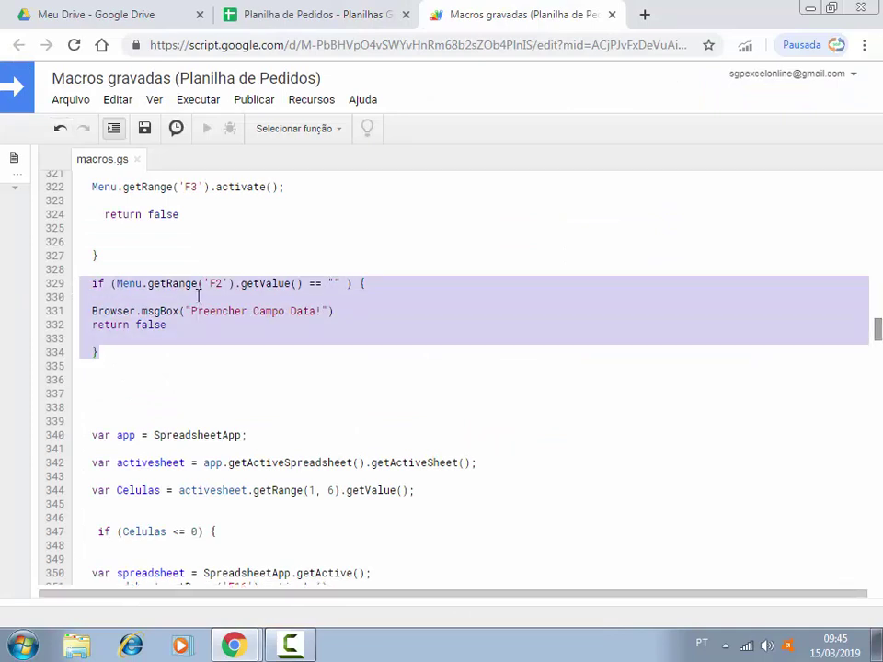
click(116, 380)
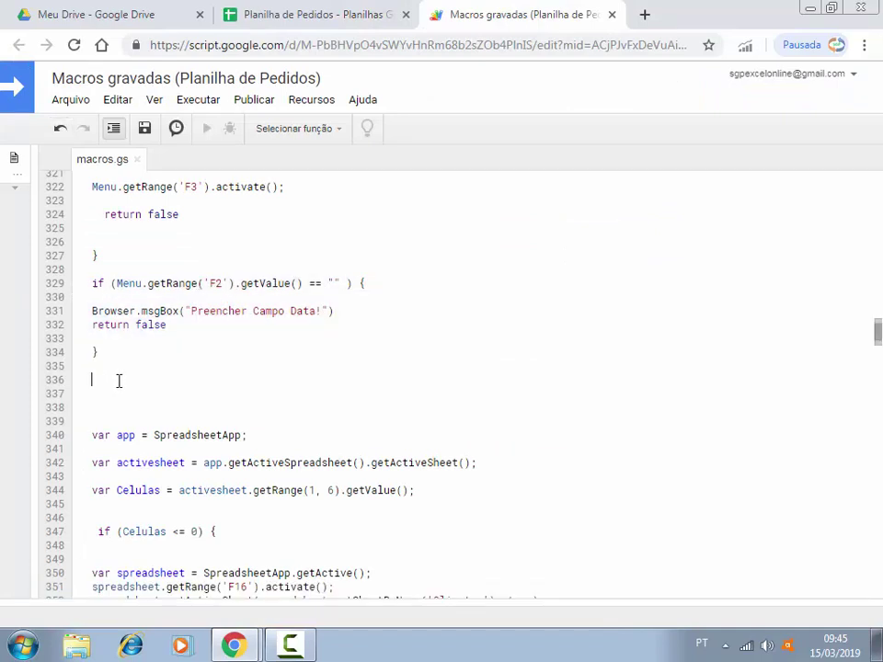
key(ctrl+v)
click(104, 382)
key(BackSpace)
key(BackSpace)
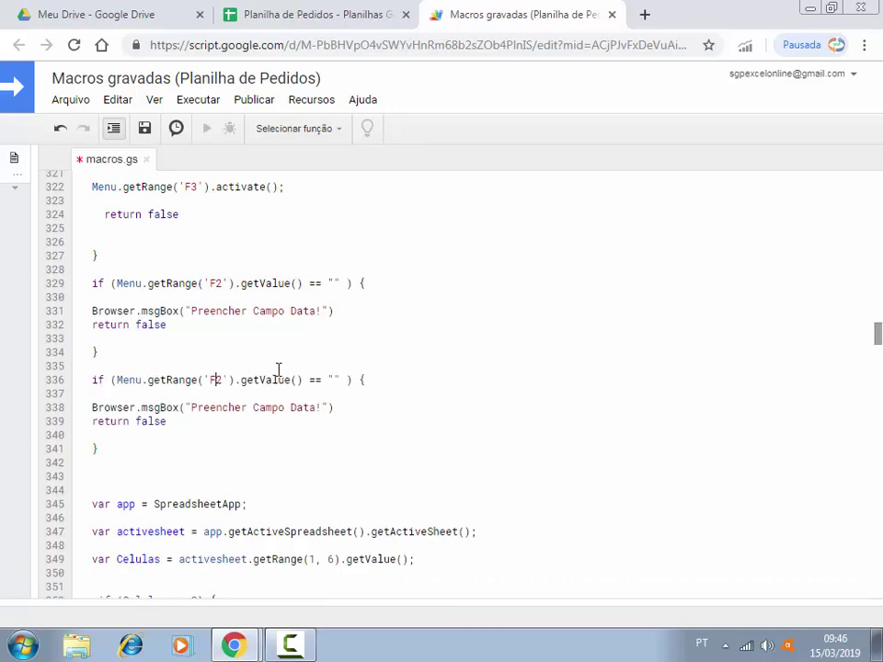
key(Delete)
text(3)
key(BackSpace)
key(BackSpace)
key(BackSpace)
text(iente)
Step: Paste another copy of the Data check below the Cliente check
click(107, 463)
key(Return)
key(ctrl+v)
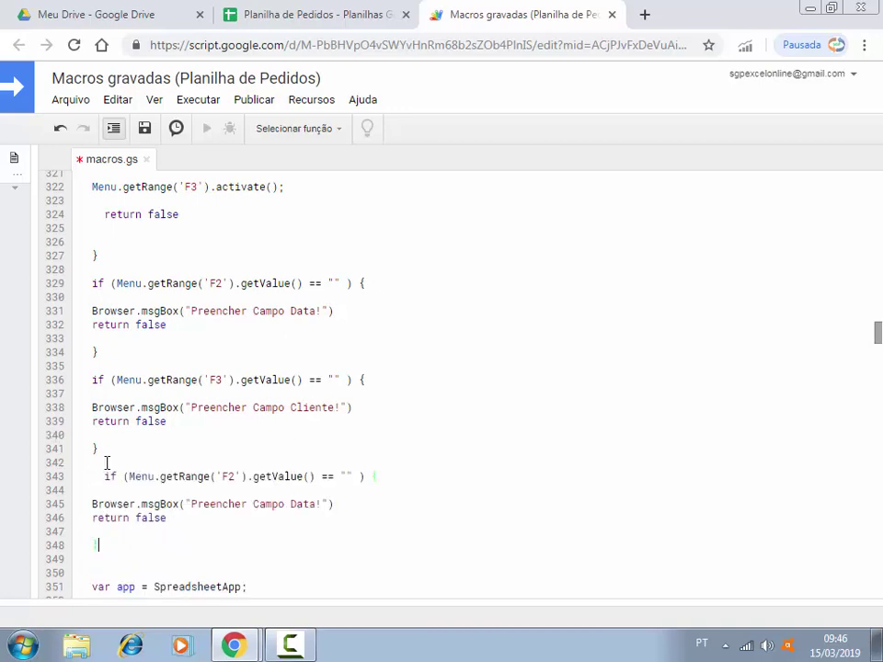
Step: Check the CNPJ field on the spreadsheet's client form
click(313, 13)
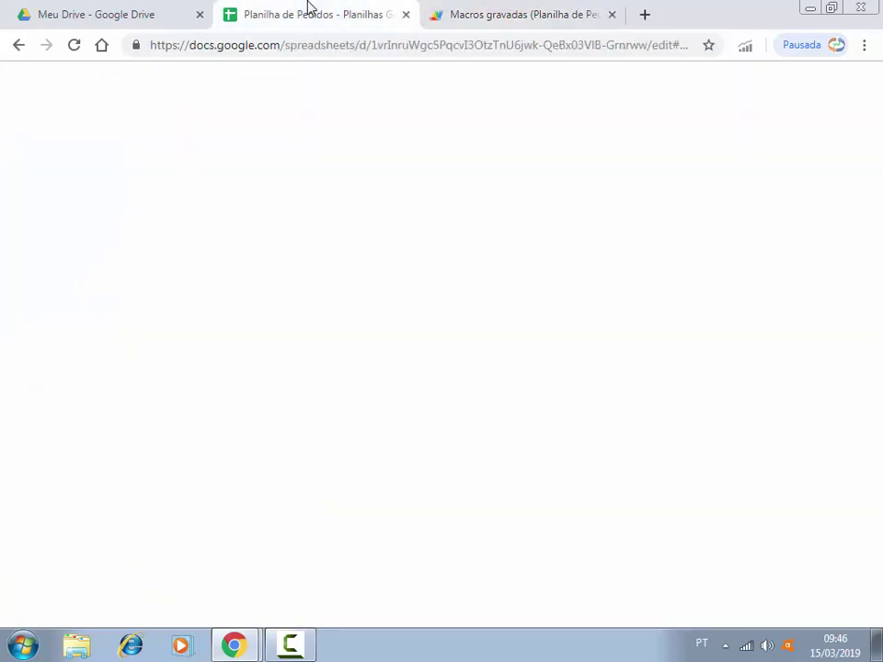
click(597, 281)
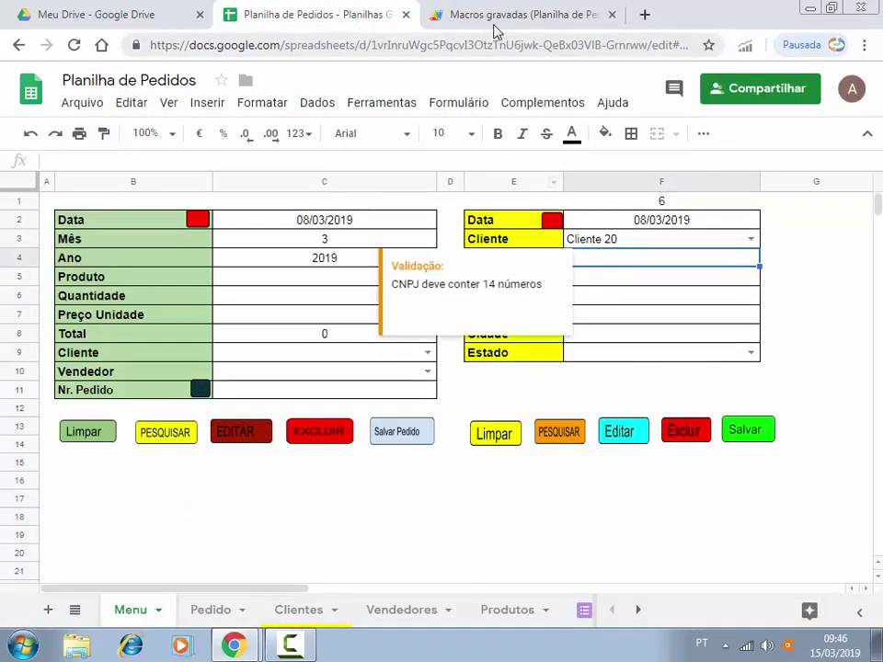
click(519, 15)
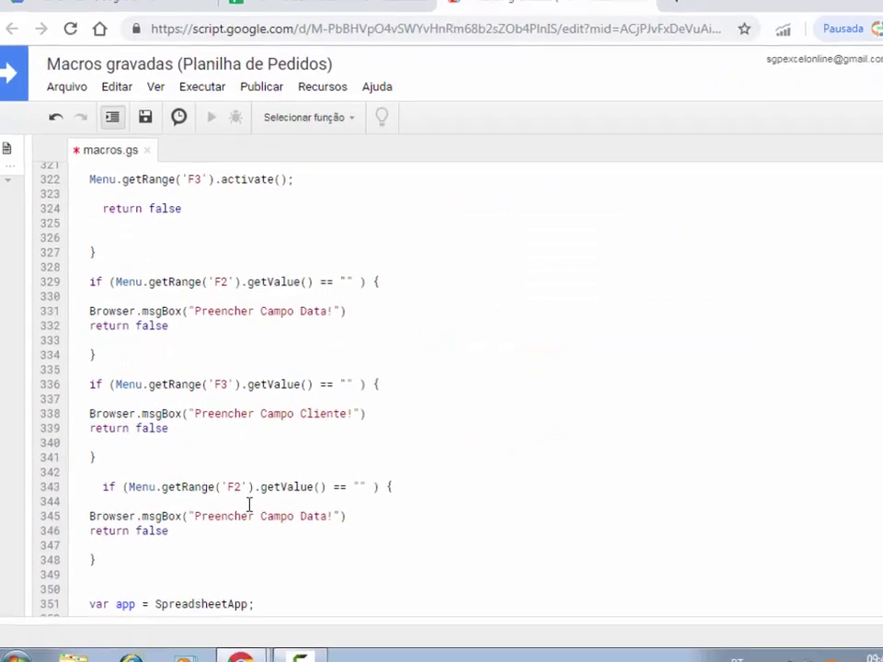
Step: Change the third check to test F4 with the message "Preencher Campo CNPJ!"
click(236, 477)
key(BackSpace)
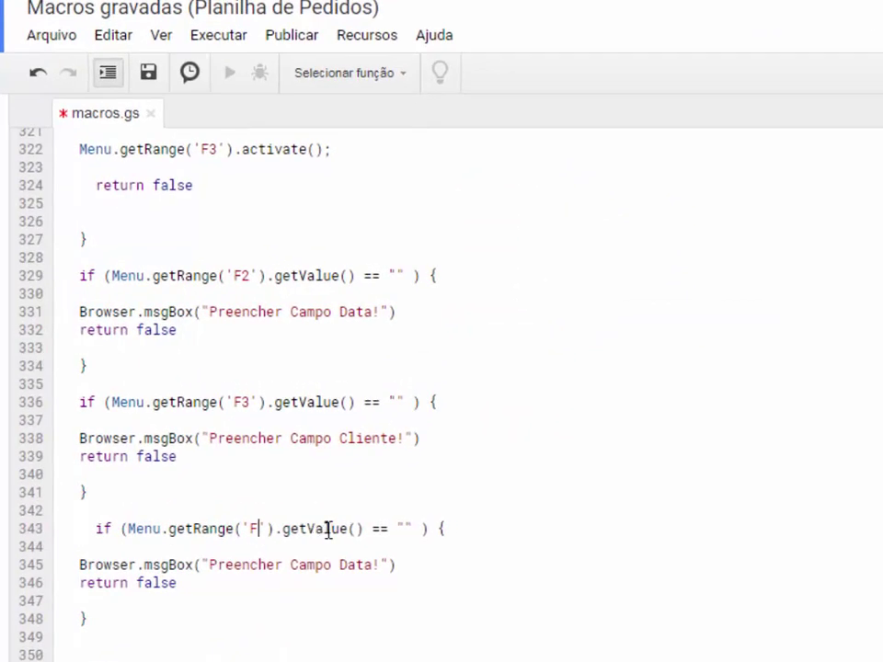
text(4)
click(364, 566)
shift+click(374, 570)
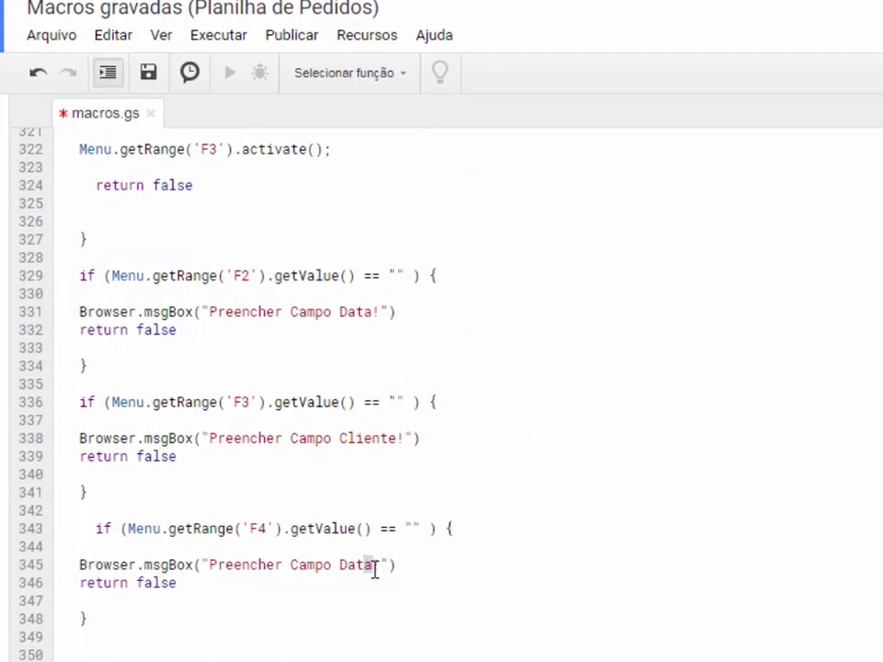
key(BackSpace)
key(BackSpace)
key(BackSpace)
key(BackSpace)
text(CNP)
text(J)
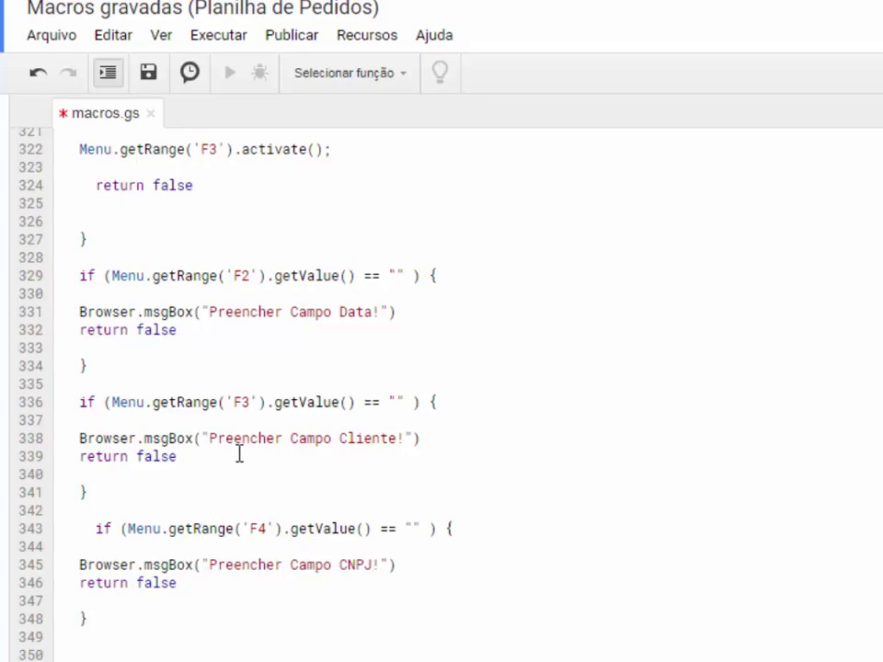
Step: Copy the Menu.getRange('F3').activate() line and add an F2 version after the Data alert
scroll(237, 441, down, 3)
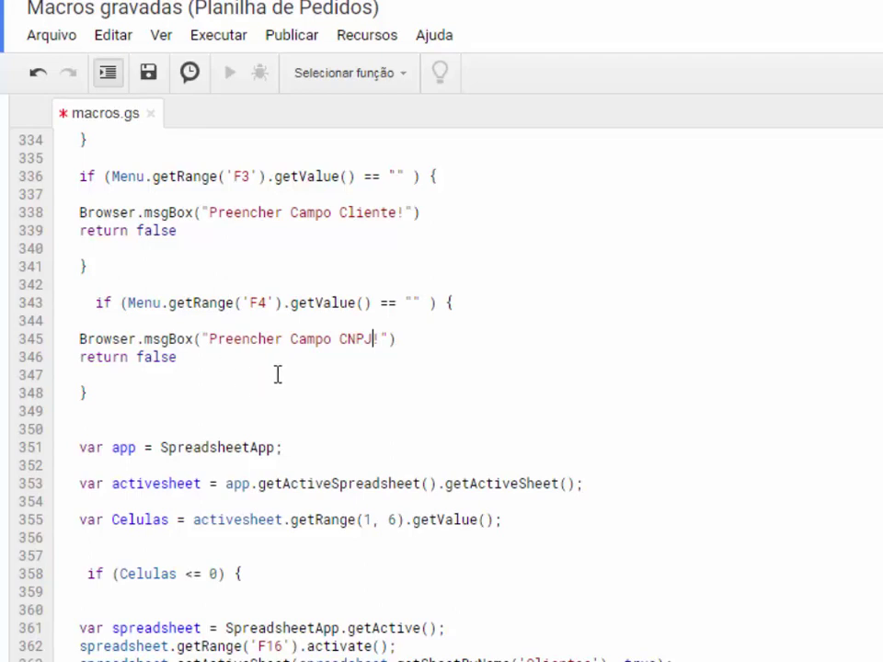
scroll(412, 351, up, 2)
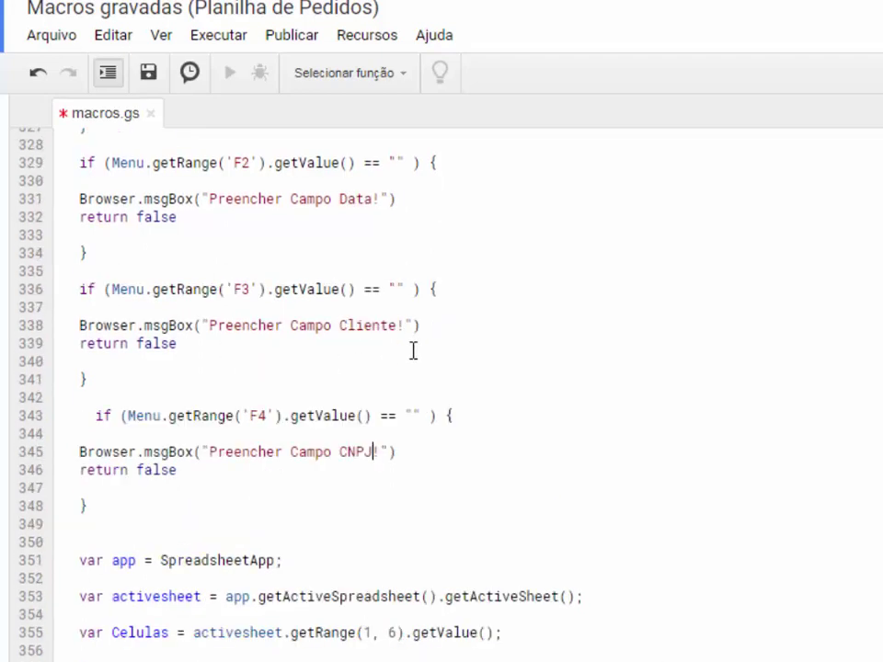
scroll(418, 357, up, 3)
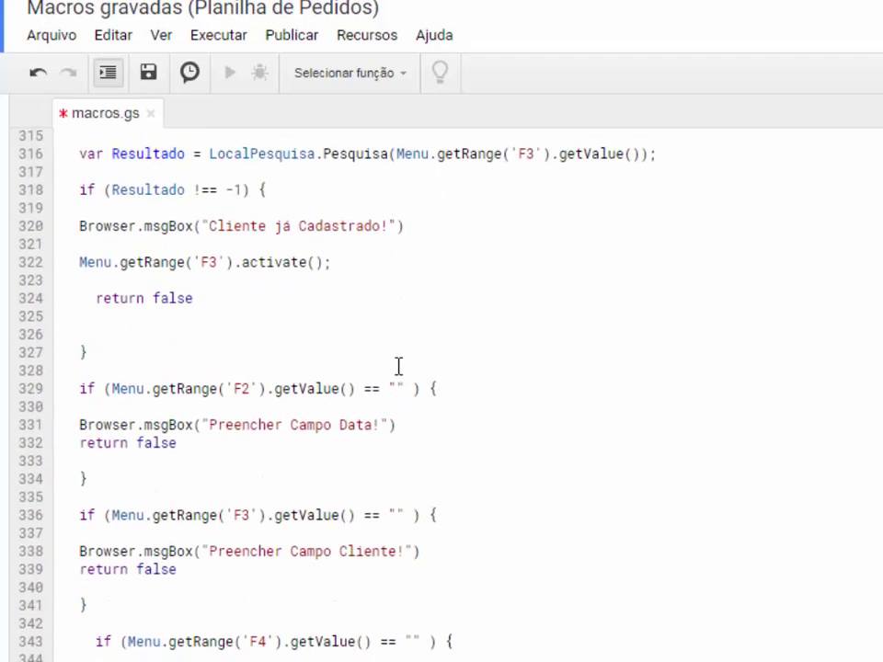
drag(329, 262, 74, 260)
key(ctrl+c)
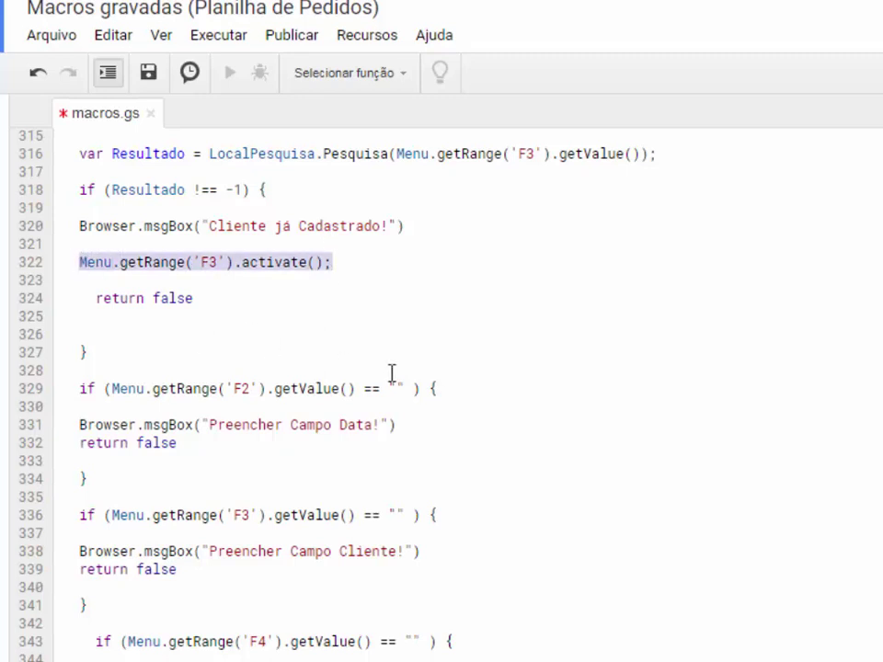
click(415, 429)
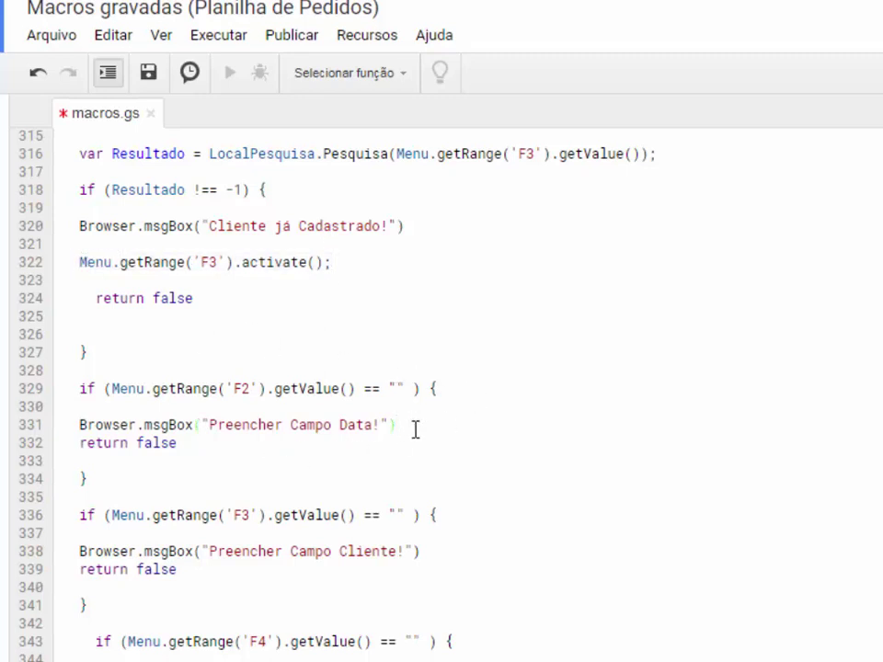
key(Return)
key(ctrl+v)
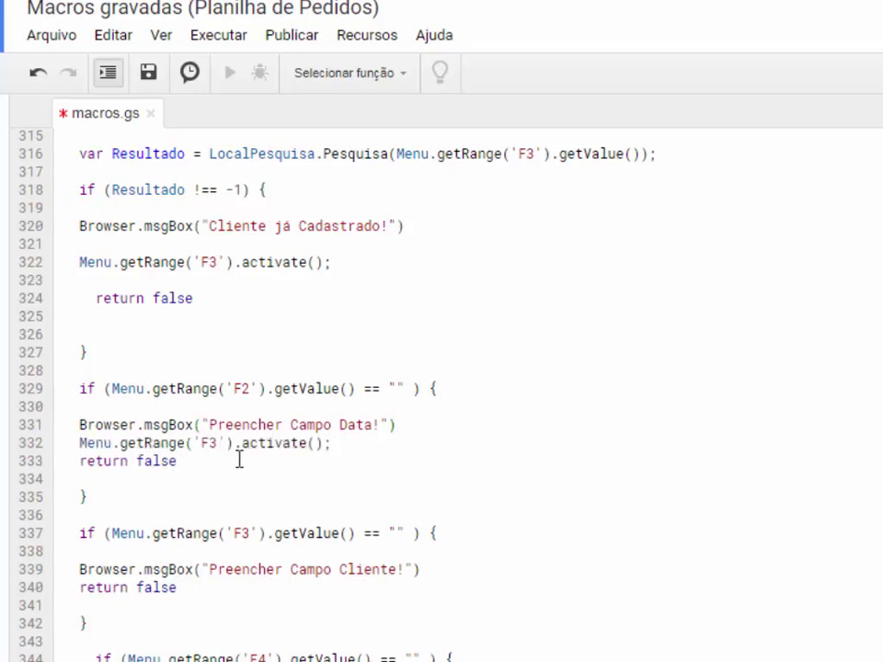
click(218, 443)
key(BackSpace)
text(2)
Step: Add F3 and F4 reselect lines after the Cliente and CNPJ alerts
click(440, 576)
key(Return)
key(ctrl+v)
scroll(441, 570, down, 5)
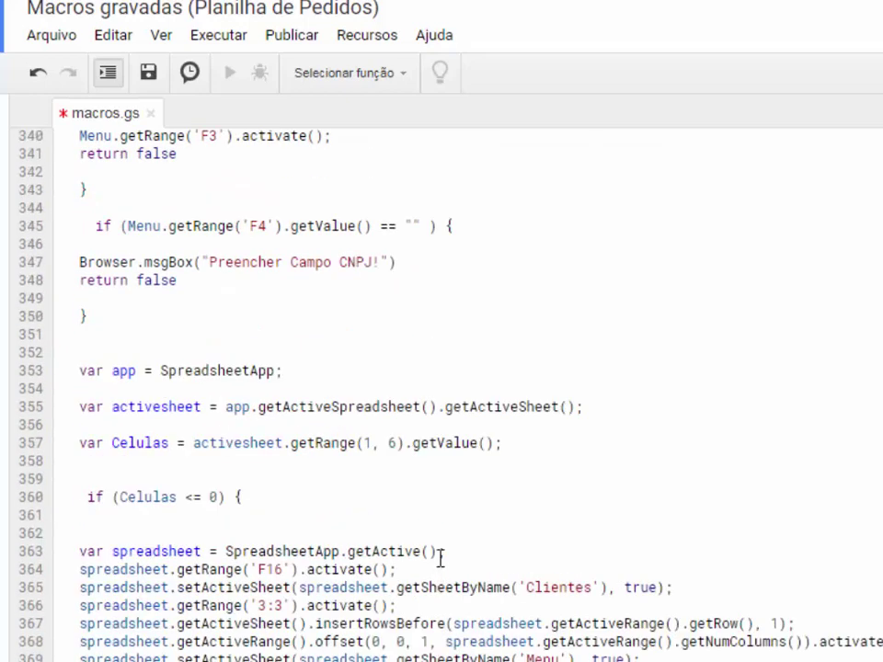
click(407, 264)
key(Return)
key(ctrl+v)
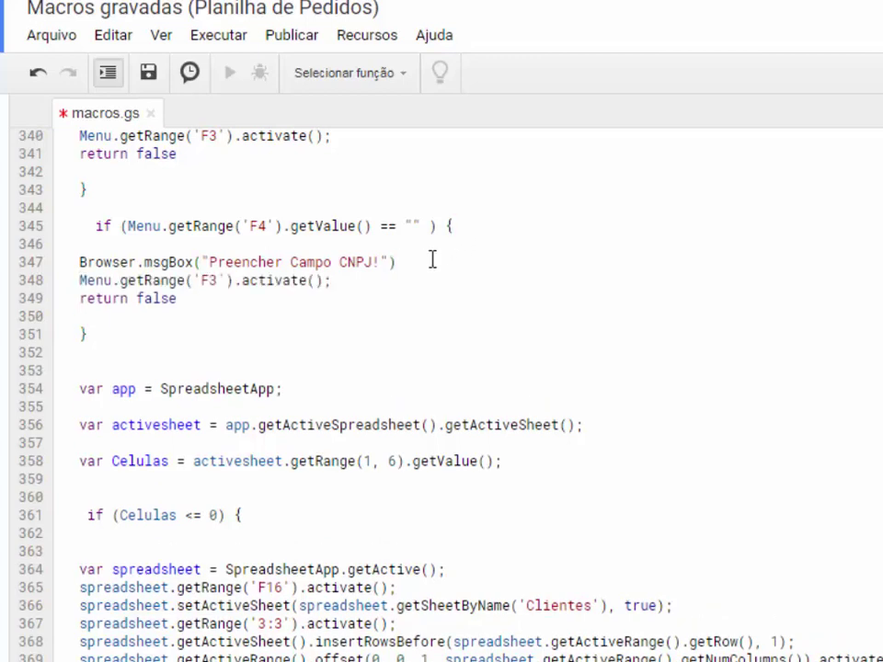
click(221, 281)
key(BackSpace)
text(4)
Step: Duplicate the CNPJ check as an F5 check alerting 'Preencher Campo CONTATO!' and reselecting F5
drag(92, 333, 55, 227)
key(ctrl+c)
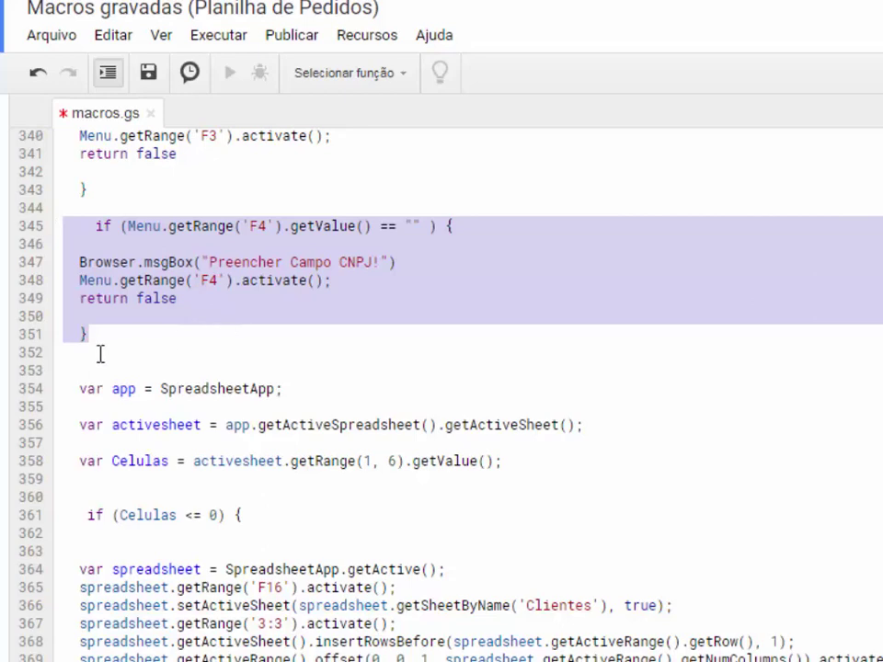
drag(98, 355, 121, 363)
key(Down)
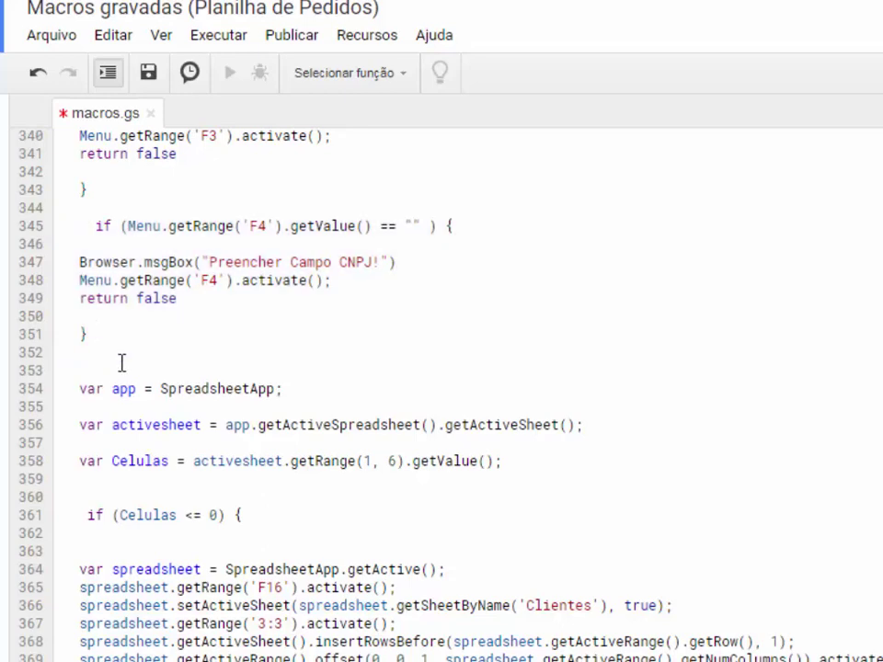
key(ctrl+v)
key(Return)
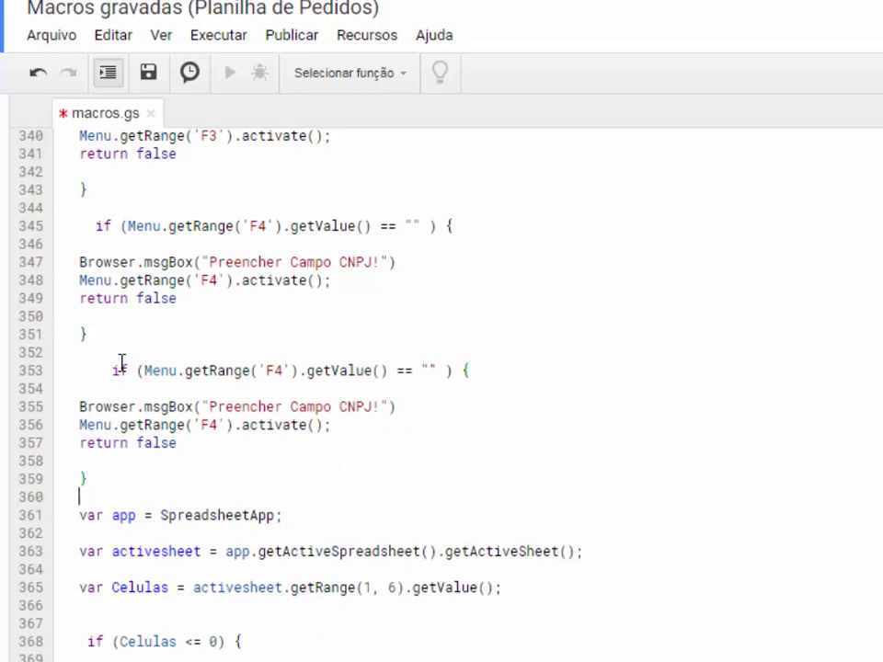
click(113, 370)
key(BackSpace)
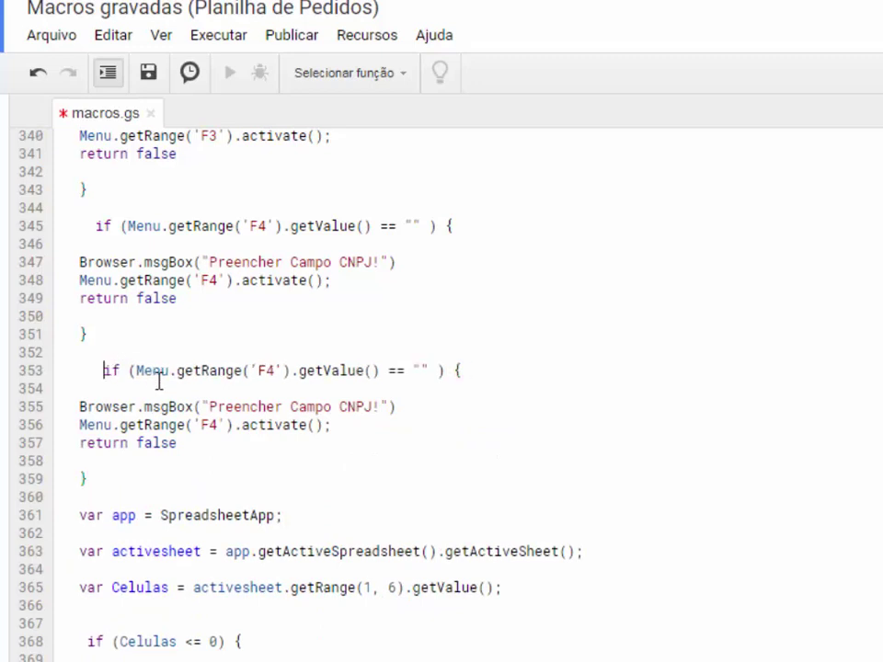
key(BackSpace)
key(BackSpace)
key(BackSpace)
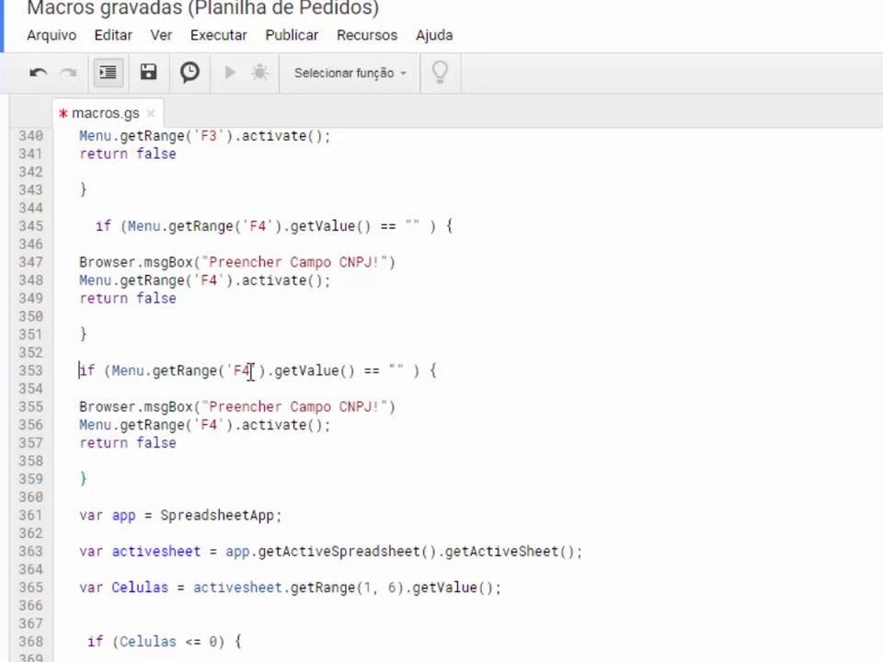
click(251, 371)
click(343, 370)
key(BackSpace)
text(5)
key(BackSpace)
key(BackSpace)
key(BackSpace)
text(ONTAT)
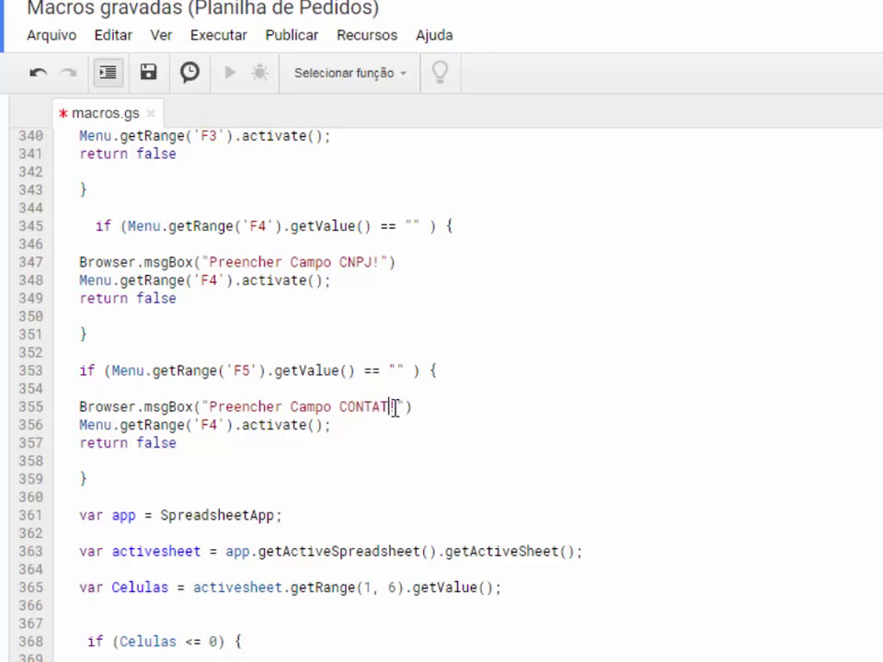
text(O)
click(217, 425)
key(BackSpace)
text(5)
Step: Paste another copy of the CNPJ check below the Contato check and fix its indentation
click(93, 496)
key(Return)
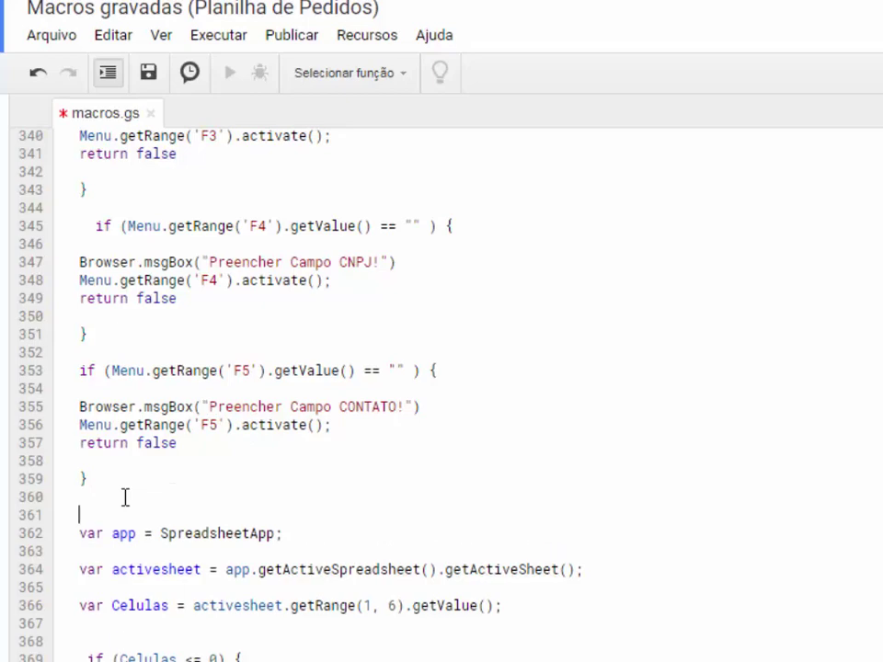
key(ctrl+v)
scroll(126, 496, down, 3)
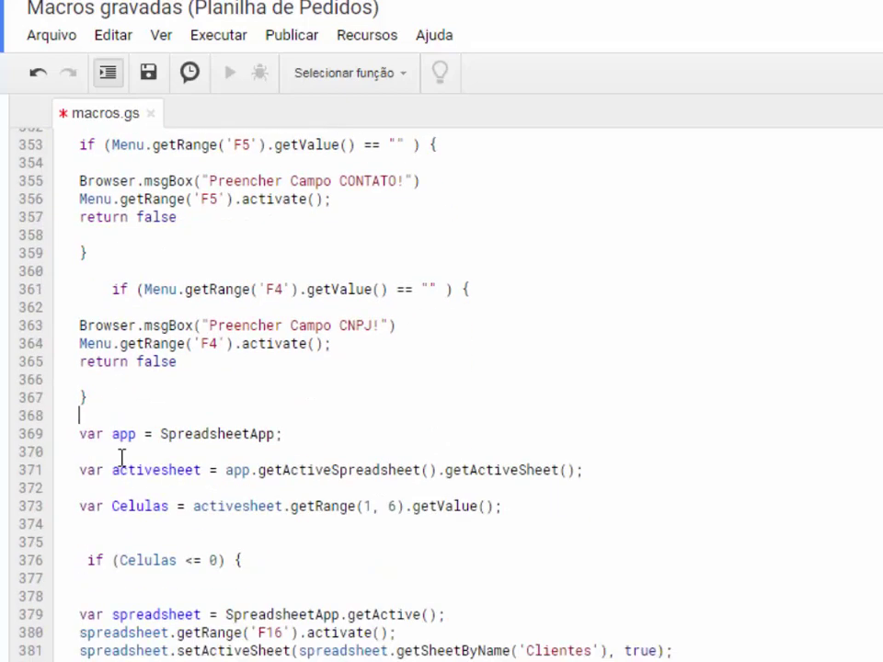
click(112, 291)
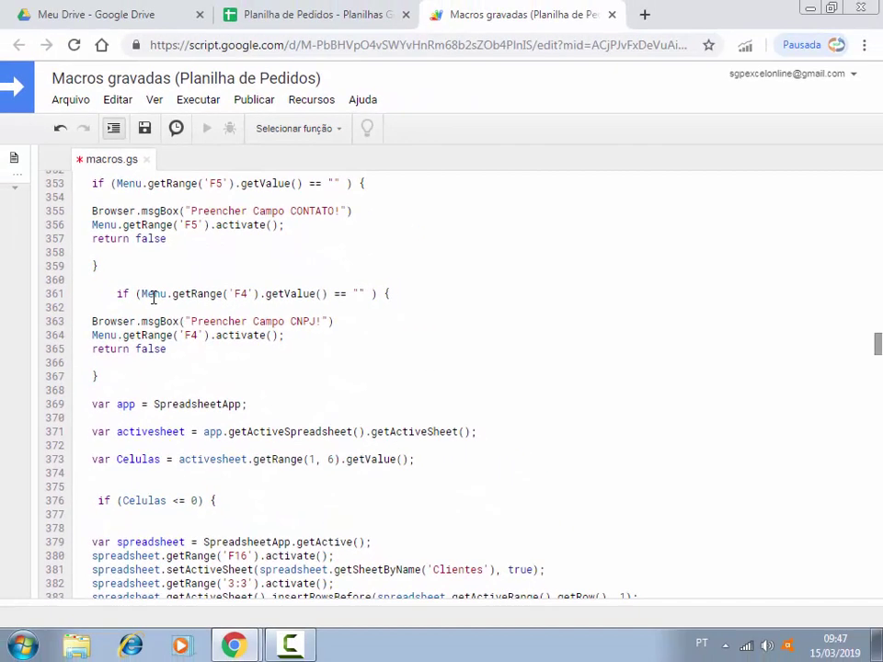
key(BackSpace)
key(BackSpace)
key(BackSpace)
key(BackSpace)
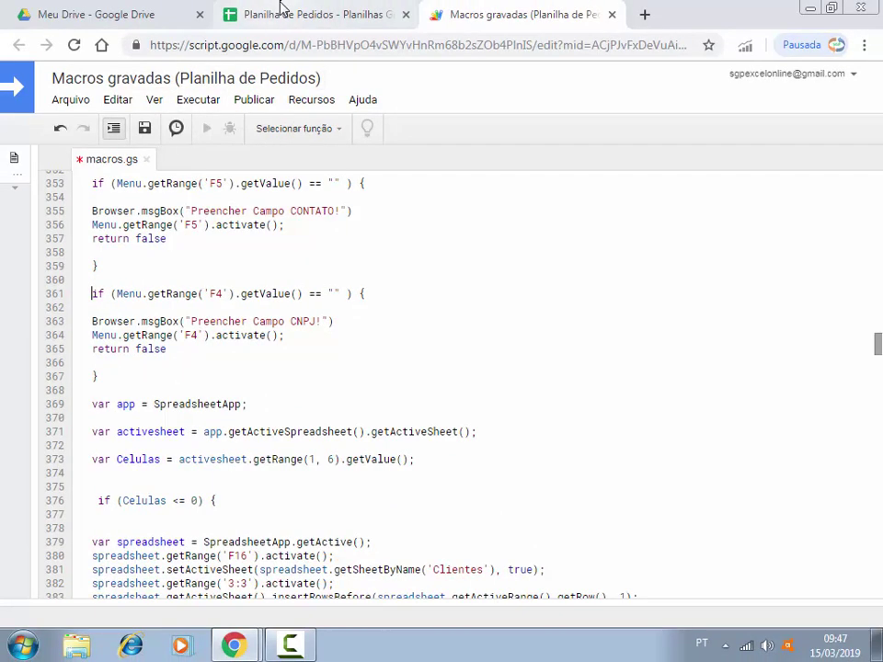
click(281, 9)
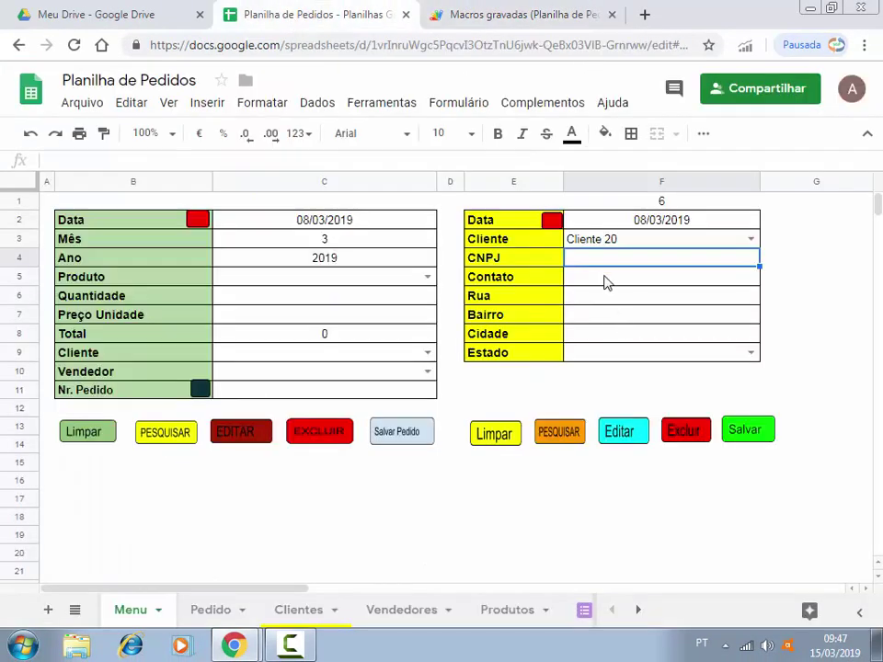
key(Down)
key(Down)
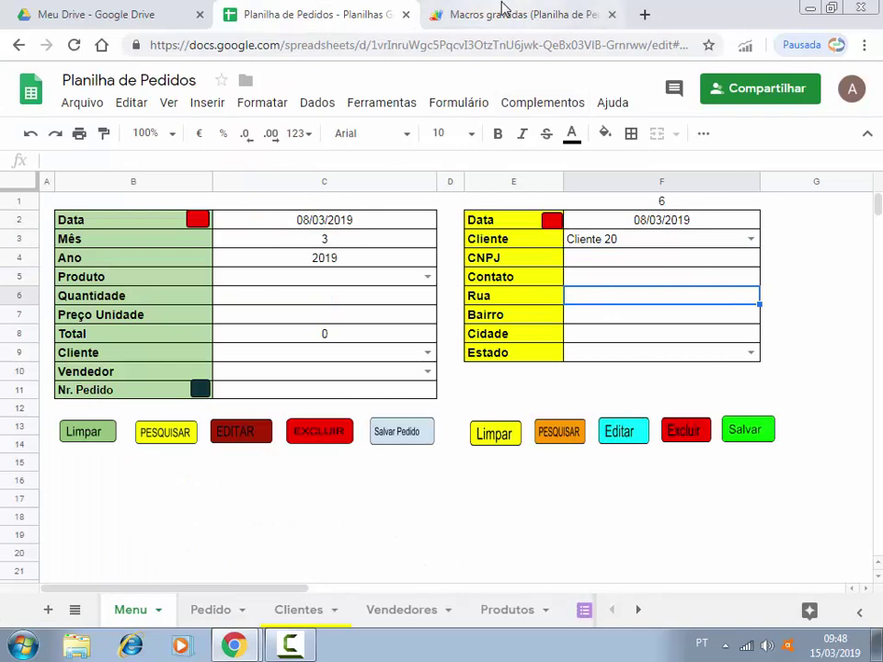
click(502, 9)
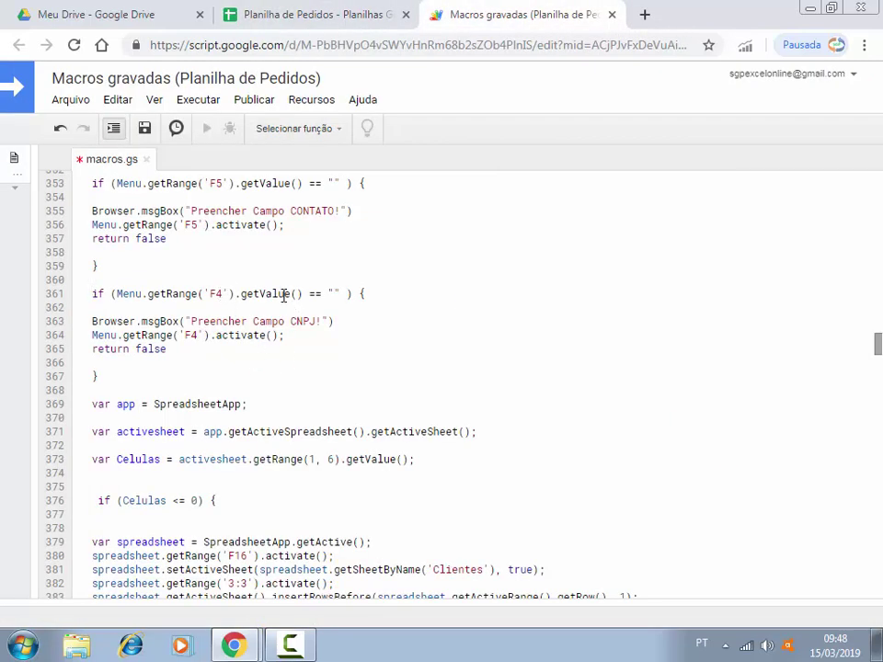
Step: Make the newest check test F6 with a 'RUA' alert reselecting F6, and save macros.gs
key(BackSpace)
text(6)
scroll(284, 294, up, 1)
scroll(281, 295, up, 3)
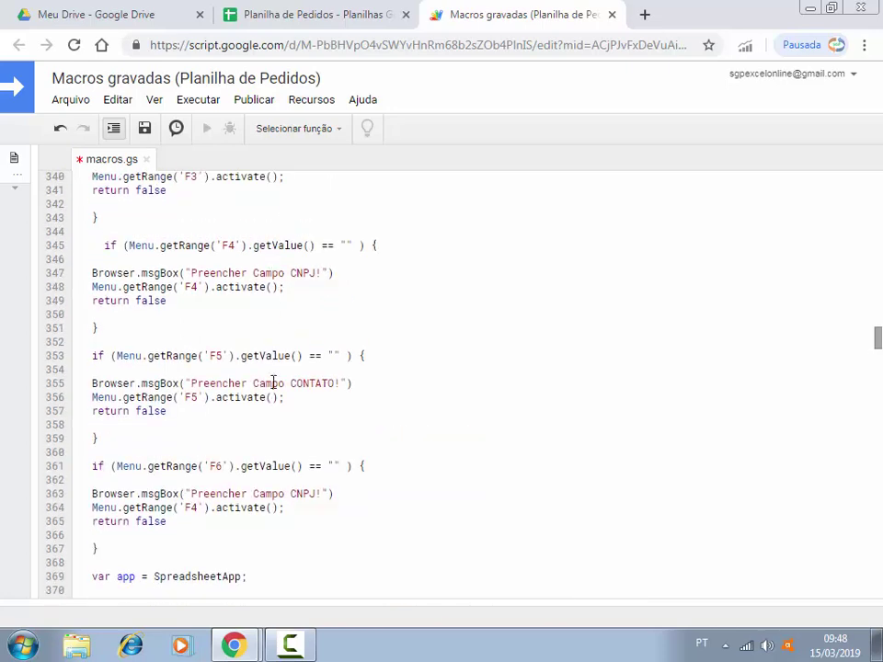
scroll(274, 382, down, 3)
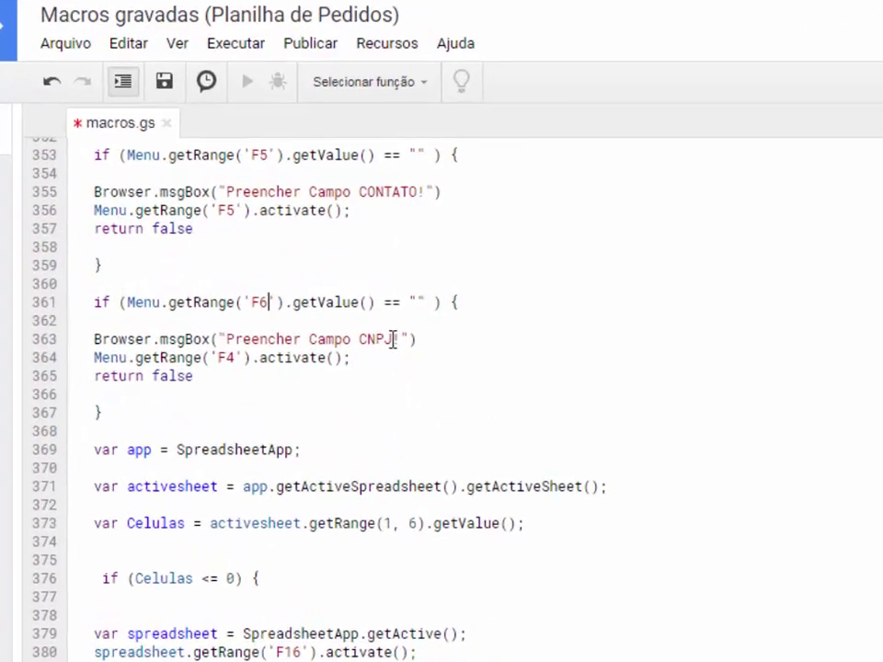
click(317, 321)
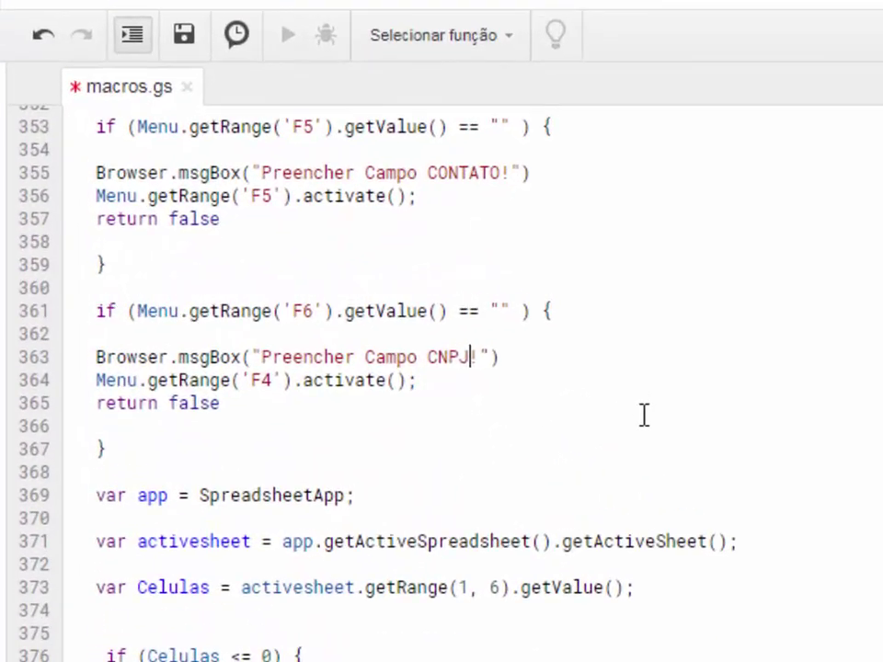
key(BackSpace)
key(BackSpace)
key(BackSpace)
key(BackSpace)
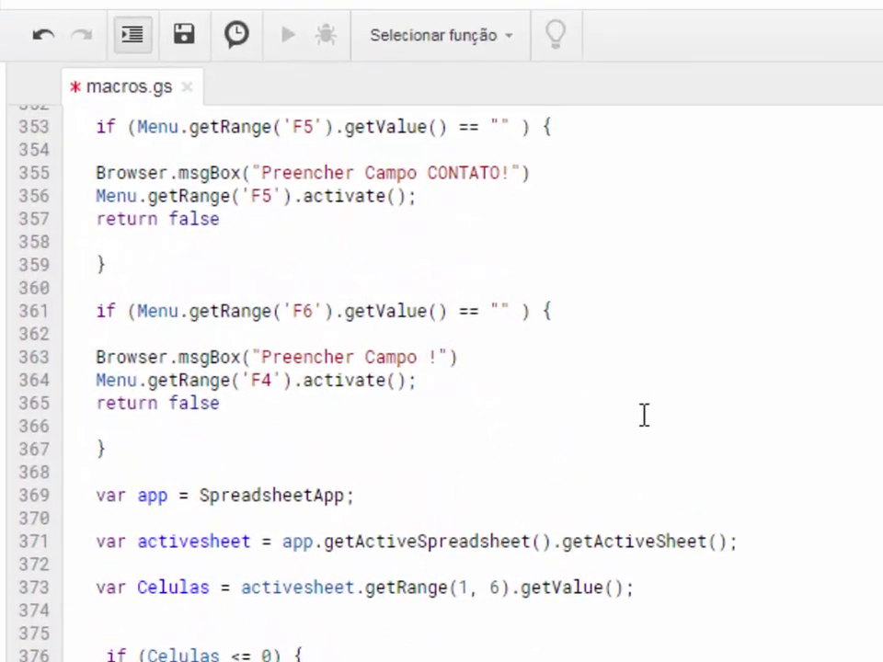
text(RUA)
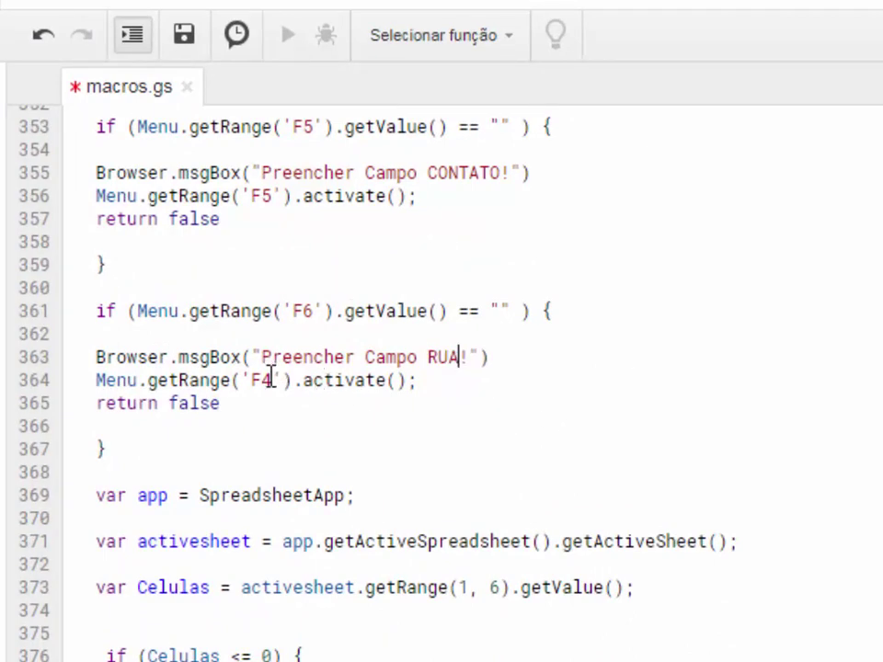
click(272, 380)
key(BackSpace)
text(6)
click(125, 448)
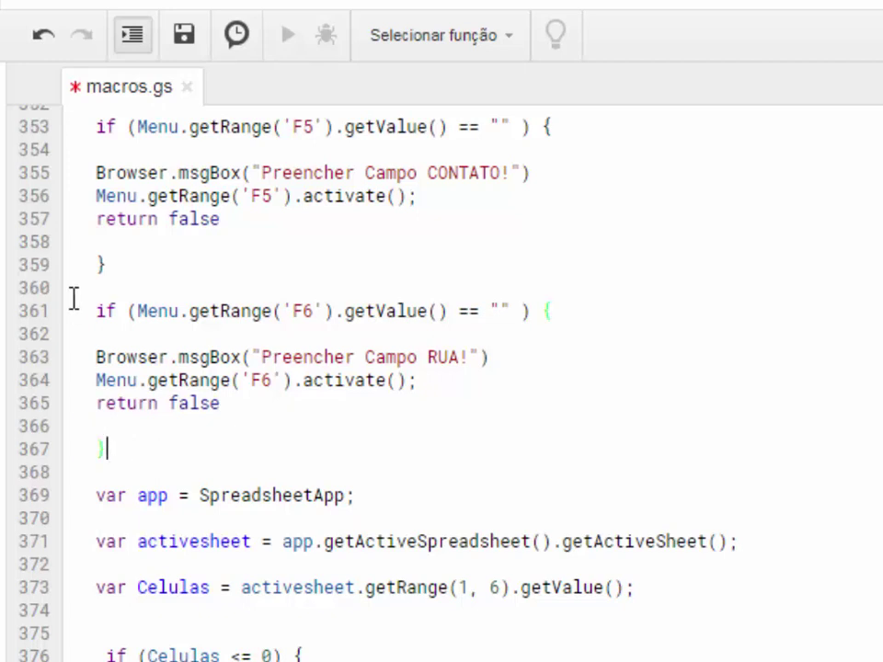
shift+click(73, 304)
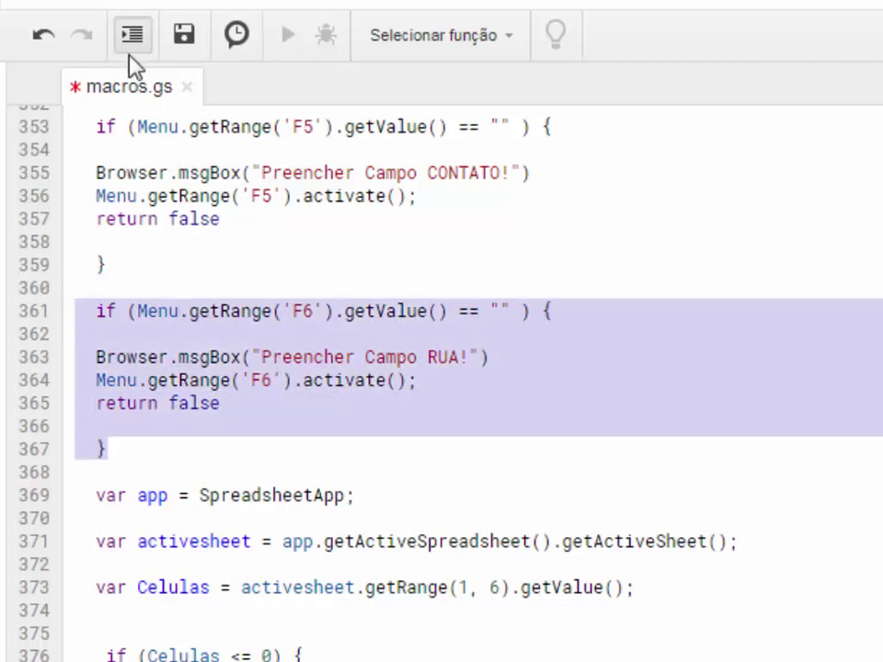
click(183, 37)
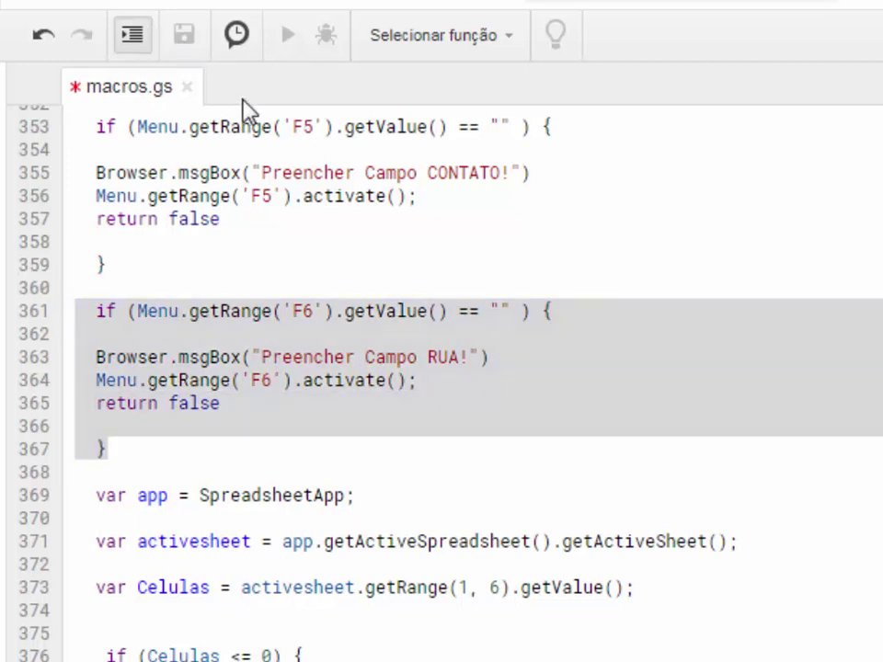
Step: Add a copy of the RUA check changed to test F7 with a 'BAIRRO' alert
click(104, 470)
key(Return)
key(ctrl+v)
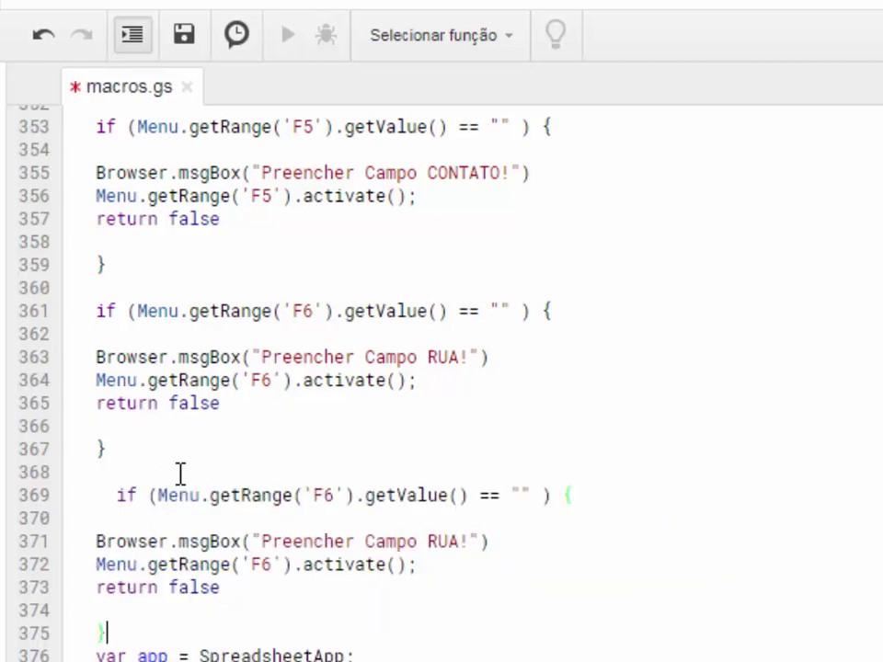
click(117, 495)
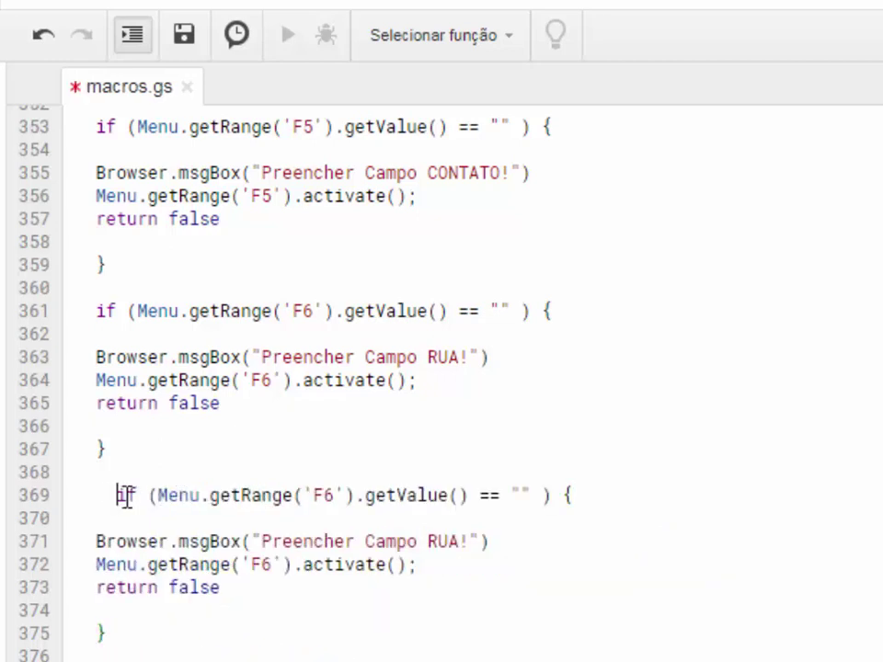
key(BackSpace)
key(BackSpace)
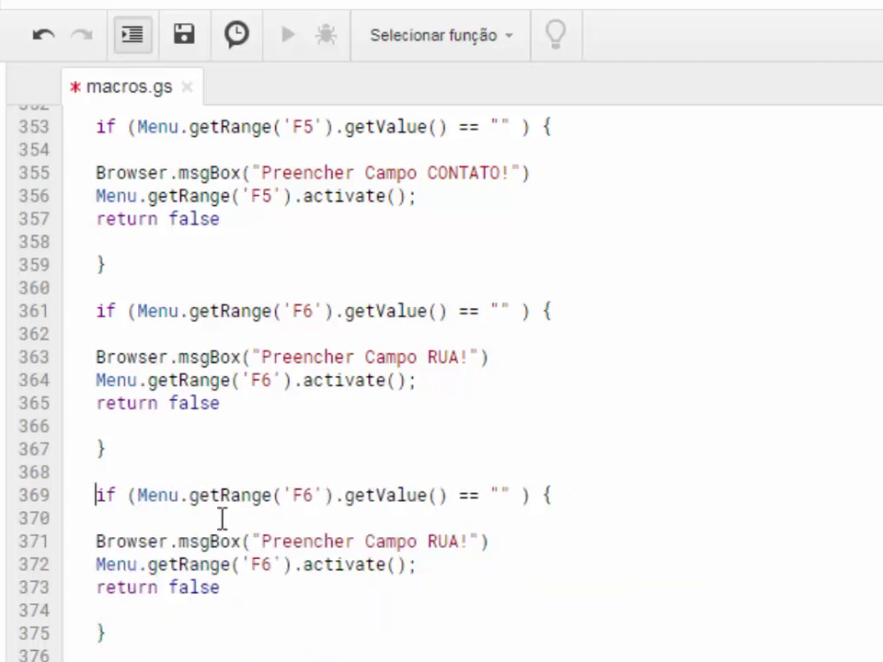
click(311, 497)
key(BackSpace)
text(7)
click(462, 542)
key(BackSpace)
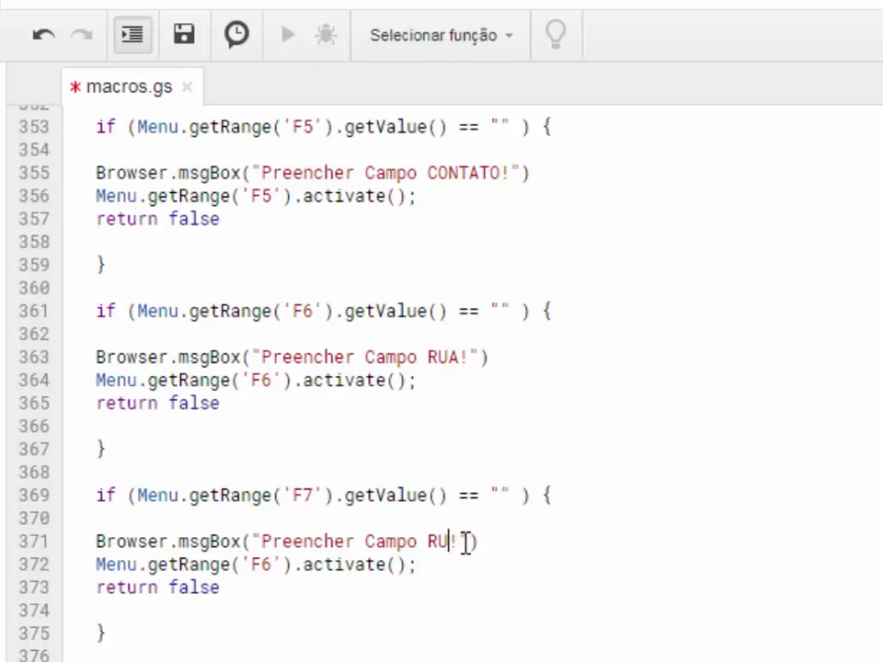
key(BackSpace)
key(BackSpace)
text(BAIRRO)
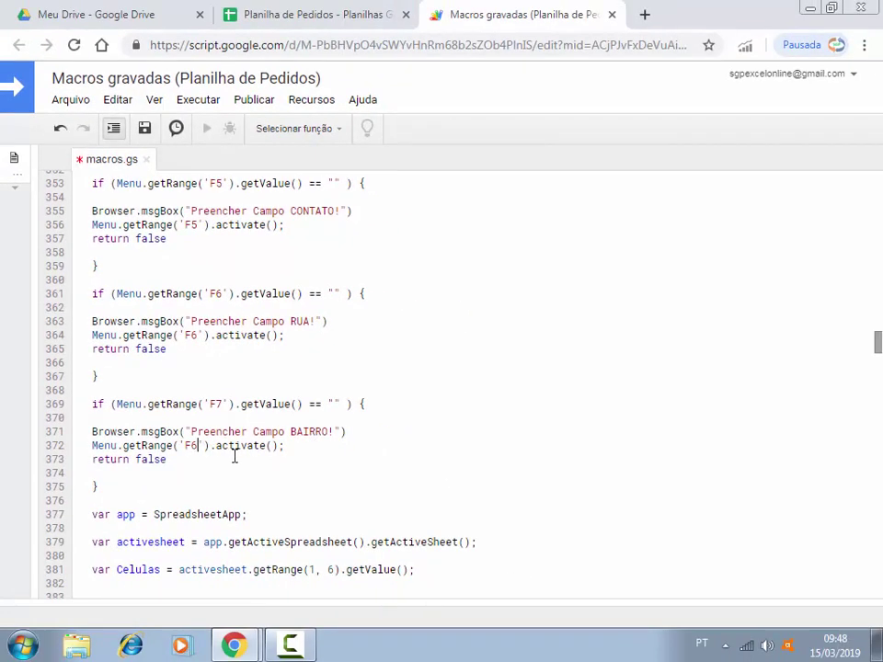
key(BackSpace)
text(7)
Step: Add another copy changed to test and reselect F8 with a 'CIDADE' alert
text(if (Menu.getRange('F6').getValue() == "" ) {  Browser.msgBox("Preencher Campo RUA!") Menu.getRange('F6').activate(); return false  })
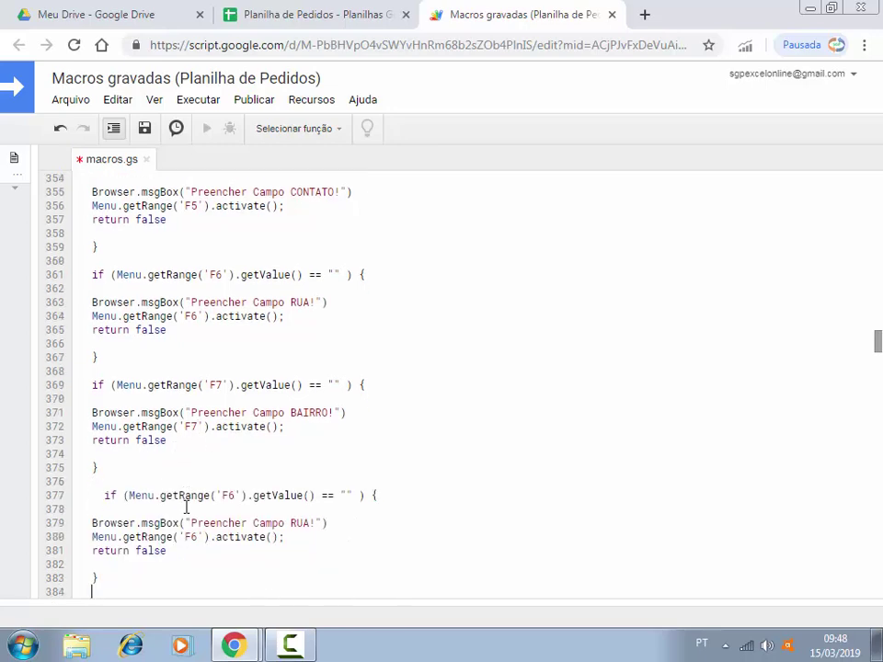
key(Up)
key(Up)
key(Up)
key(Home)
key(BackSpace)
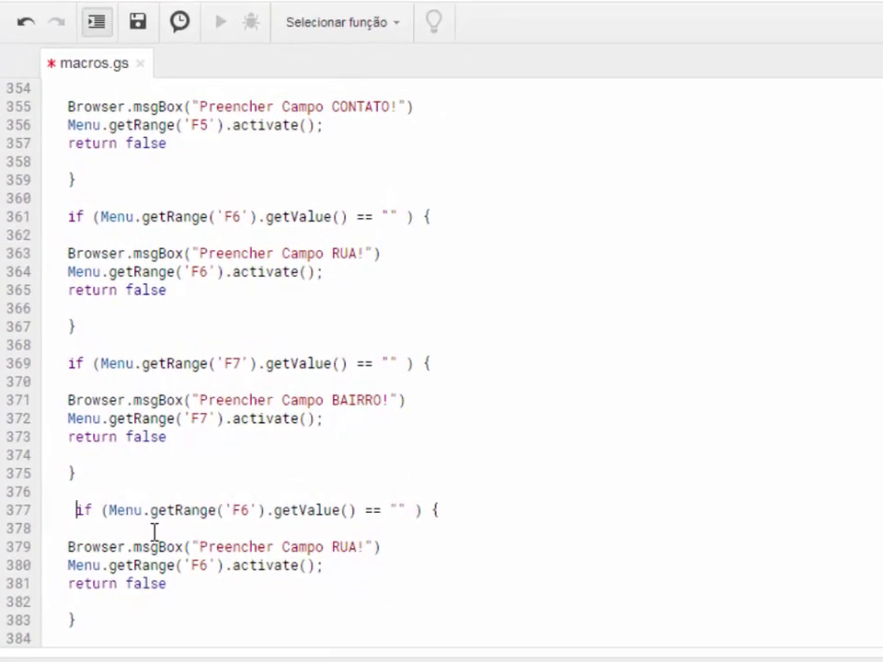
key(BackSpace)
click(237, 510)
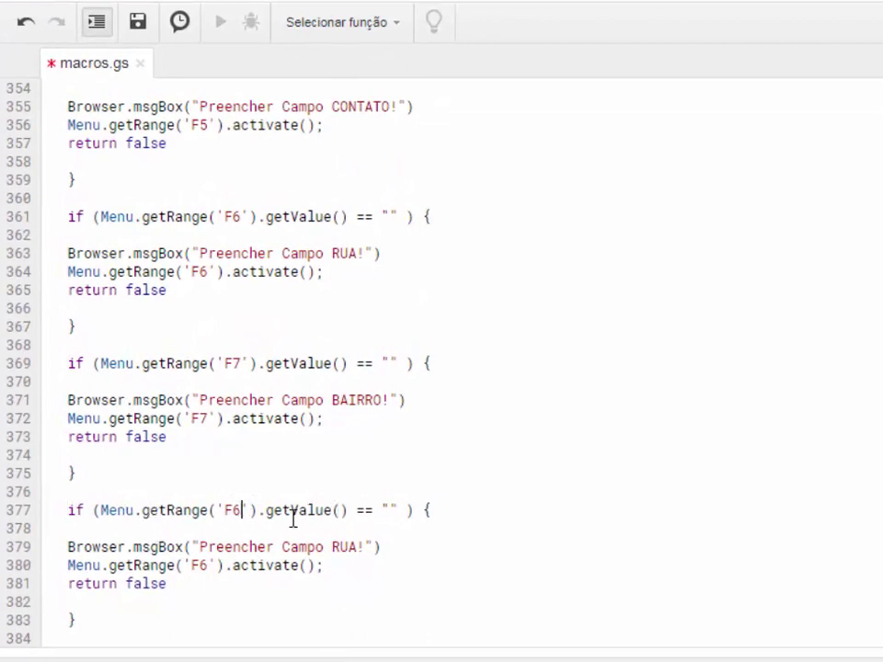
key(BackSpace)
text(8)
drag(210, 567, 213, 577)
click(212, 566)
key(BackSpace)
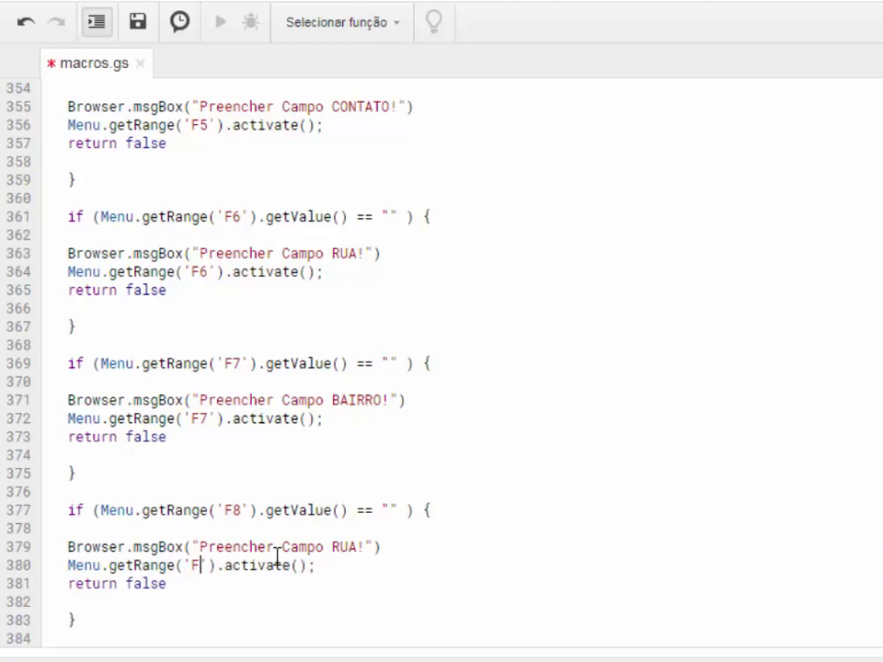
text(8)
click(356, 547)
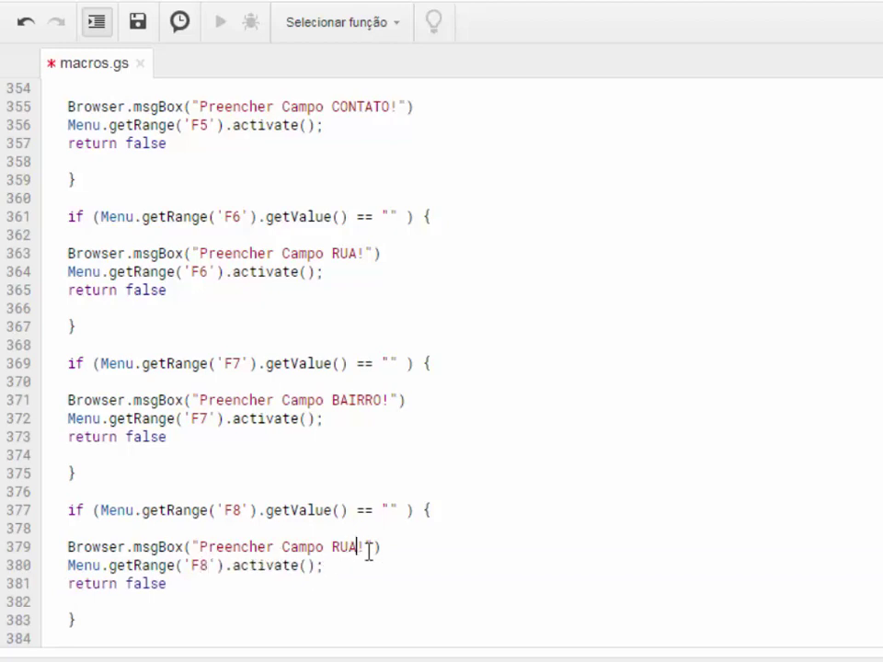
key(BackSpace)
key(BackSpace)
key(BackSpace)
text(CID)
text(ADE)
Step: Add a final copy testing and reselecting F9 with an 'ESTADO' alert, then save
scroll(369, 551, down, 3)
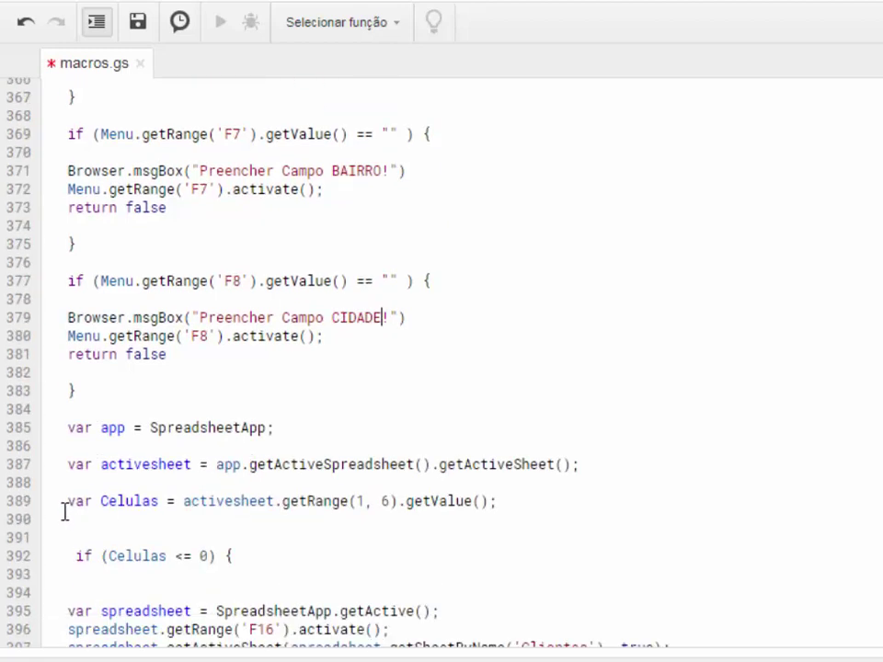
click(80, 404)
text(if (Menu.getRange('F6').getValue() == "" ) {  Browser.msgBox("Preencher Campo RUA!") Menu.getRange('F6').activate(); return false  })
key(Return)
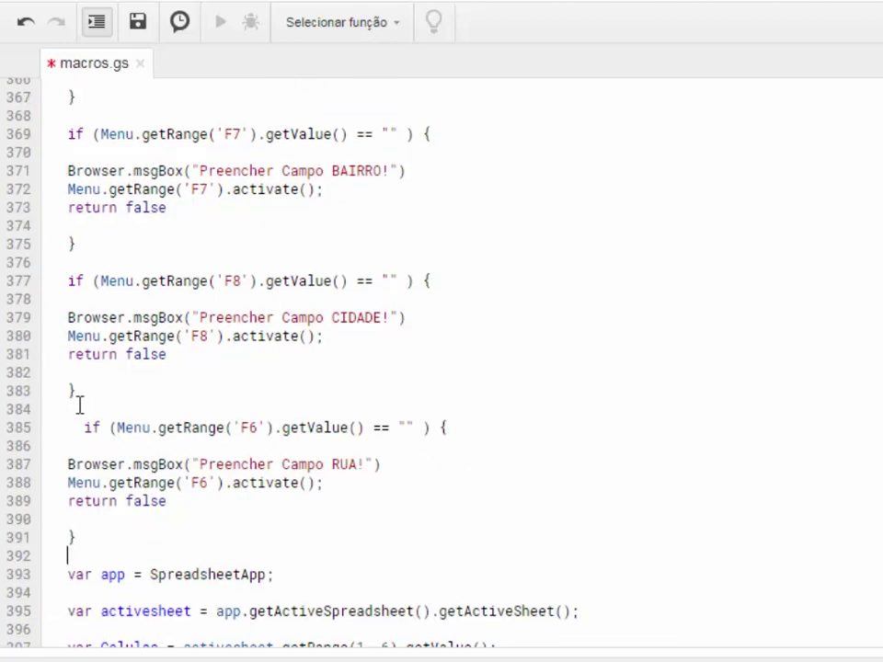
click(84, 427)
key(BackSpace)
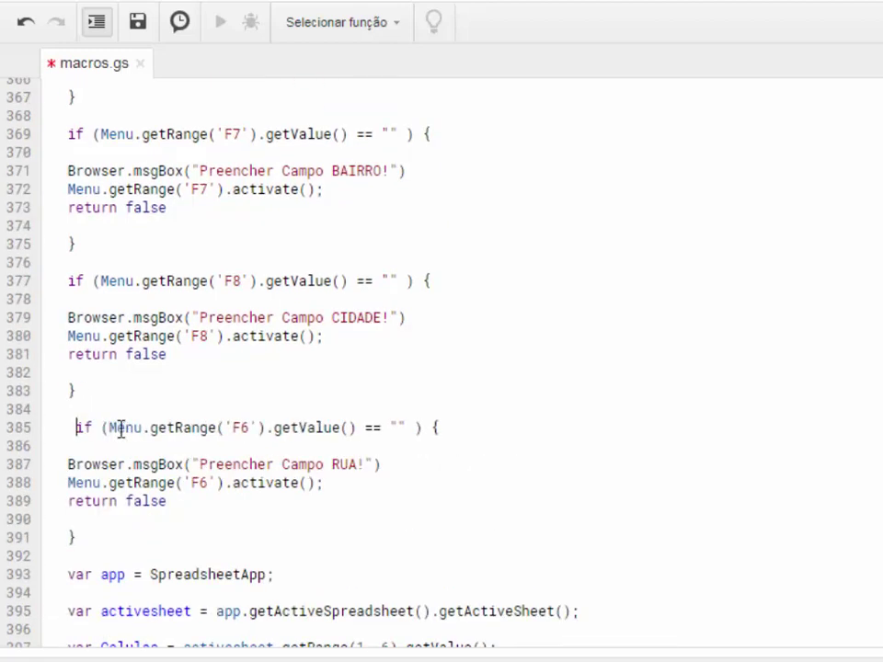
key(BackSpace)
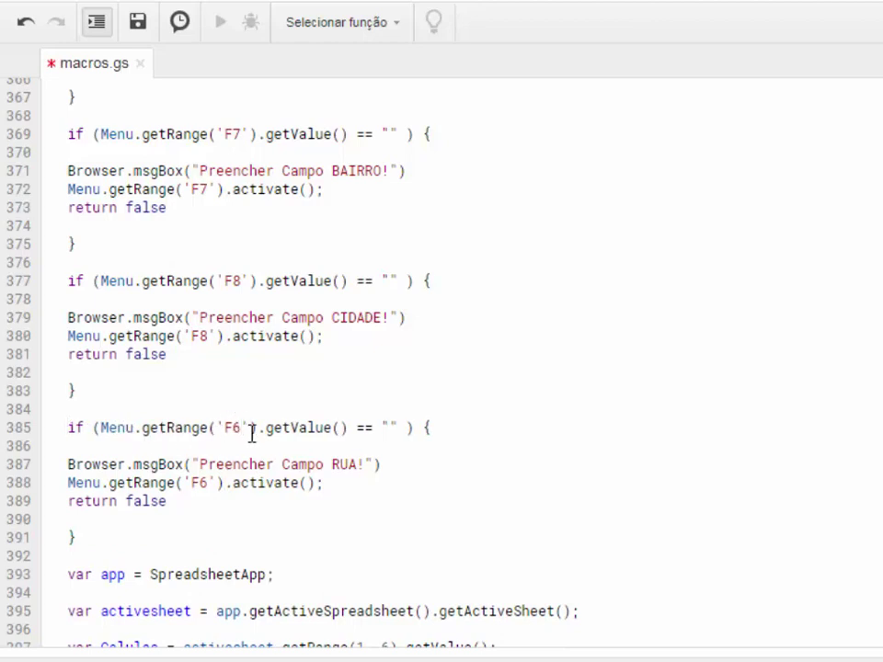
click(243, 428)
key(BackSpace)
text(9)
click(372, 466)
key(BackSpace)
key(BackSpace)
key(BackSpace)
key(BackSpace)
text(ESTADO)
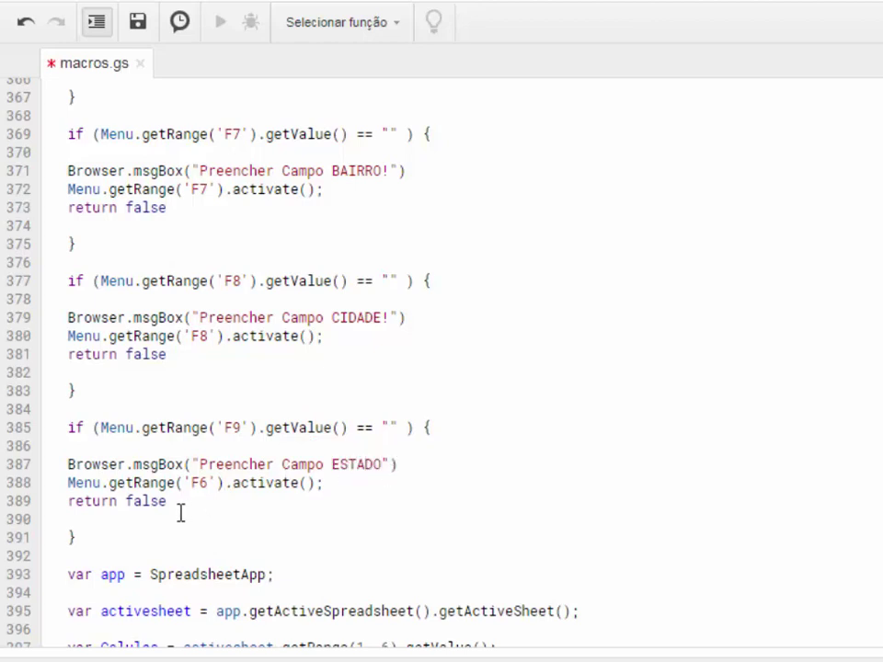
click(210, 483)
key(BackSpace)
text(9)
click(106, 530)
click(140, 24)
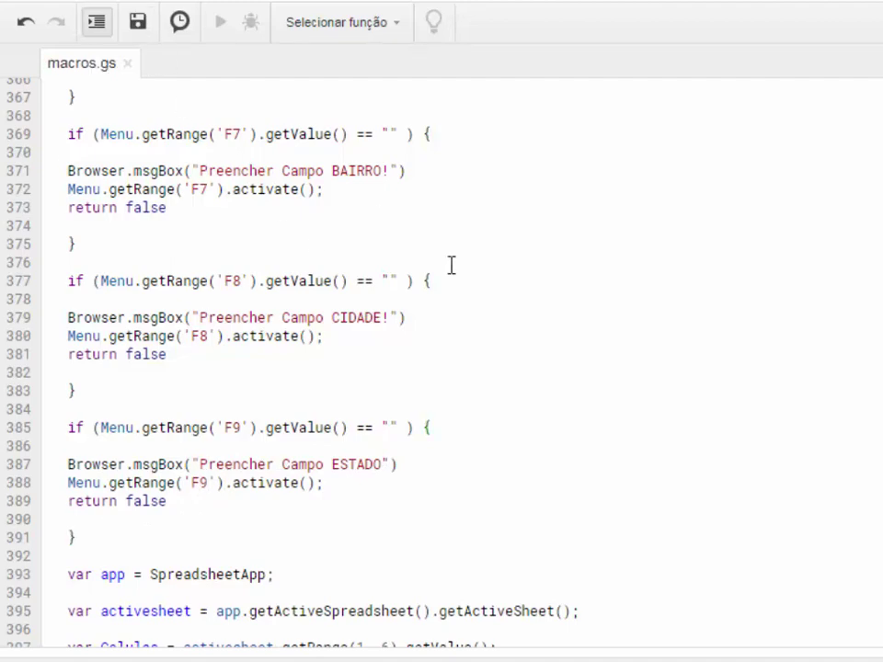
Step: Comment out the 'if (Celulas <= 0)' line with //
scroll(450, 266, down, 3)
scroll(451, 265, down, 3)
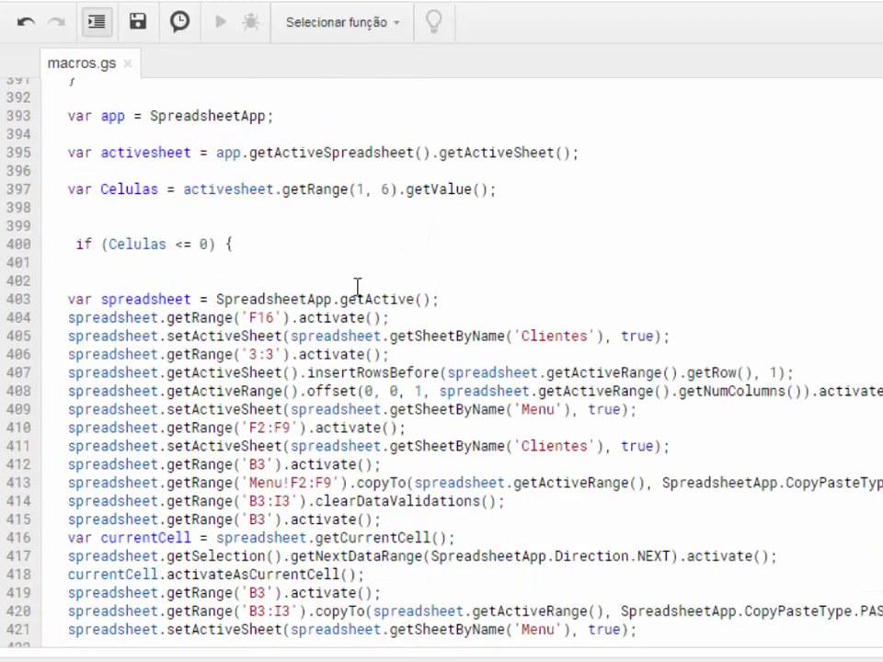
click(244, 248)
click(79, 244)
text(//)
click(91, 274)
scroll(174, 257, down, 7)
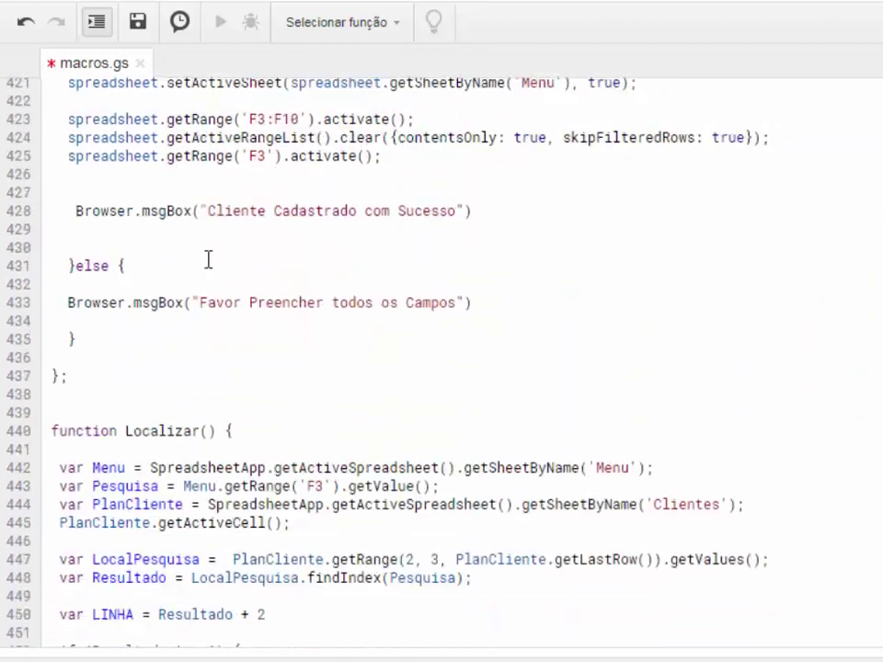
scroll(200, 275, down, 1)
Step: Prefix the else branch and its warning line with //, save, then comment out line 397's Celulas variable
click(66, 241)
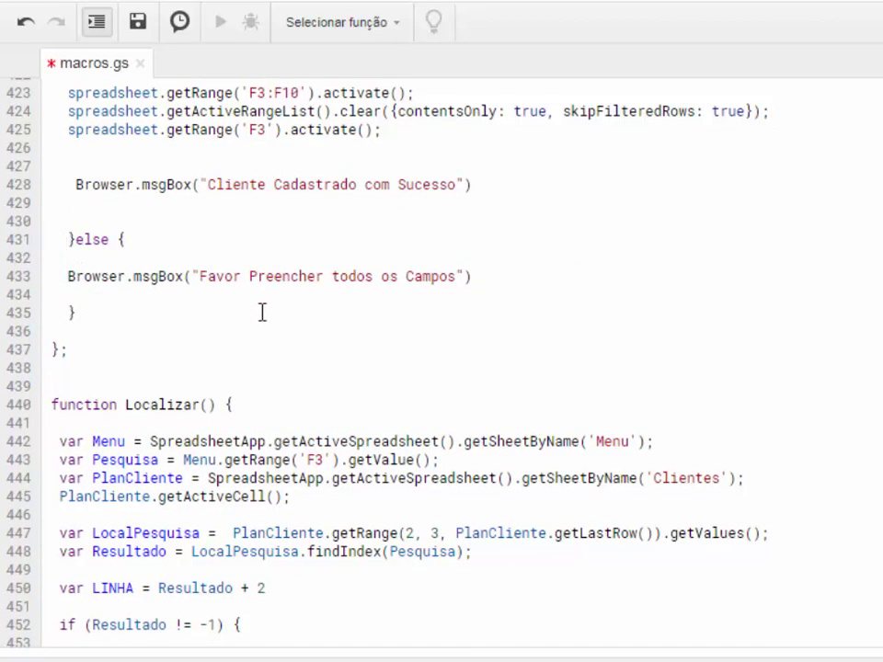
text(//)
text(//)
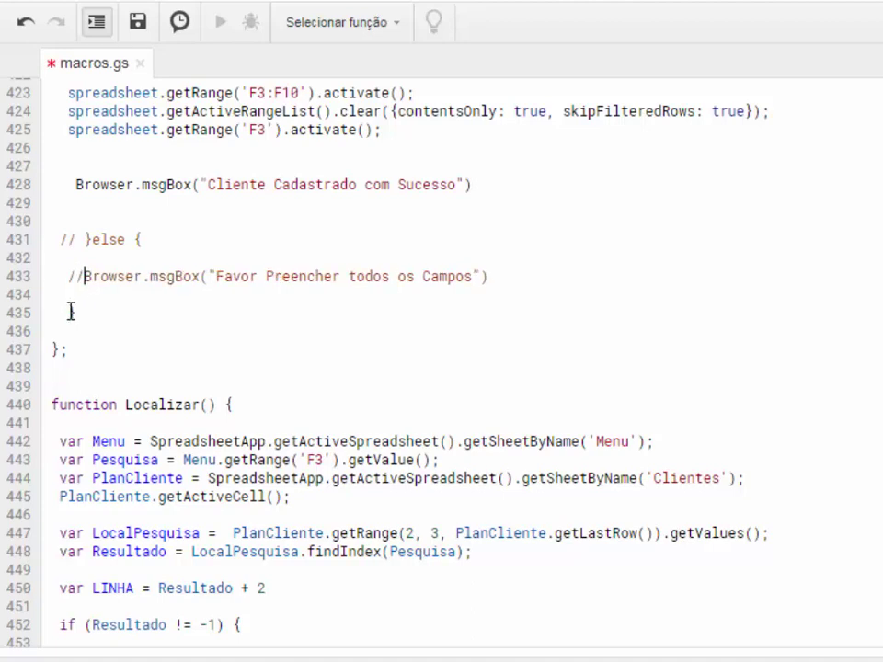
click(69, 312)
text(//)
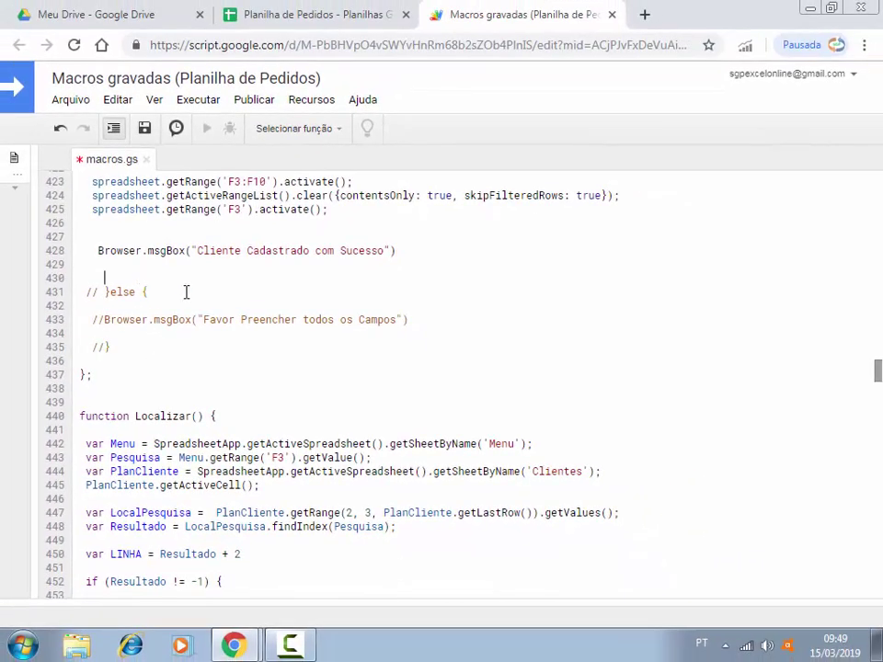
click(144, 128)
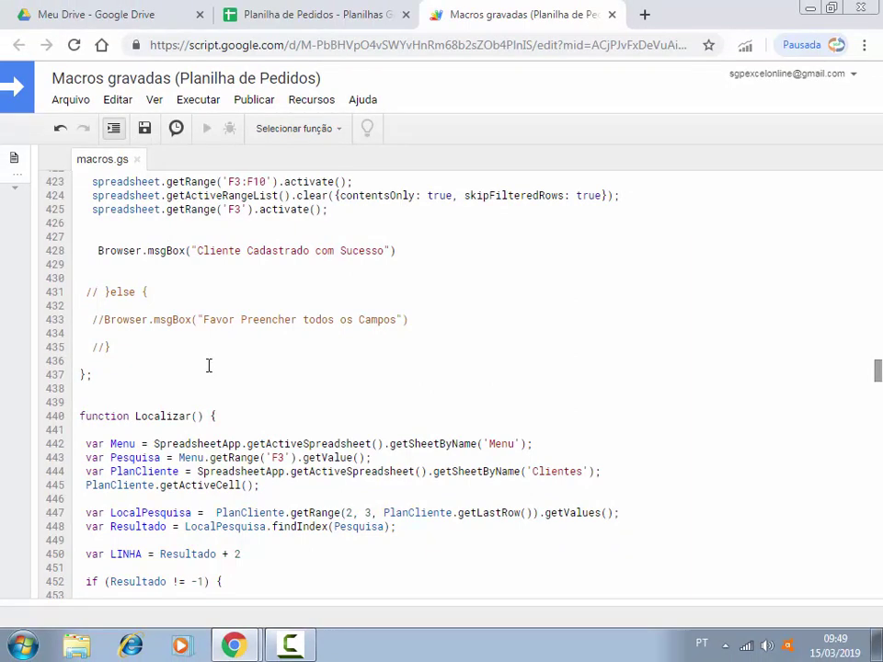
scroll(208, 366, up, 3)
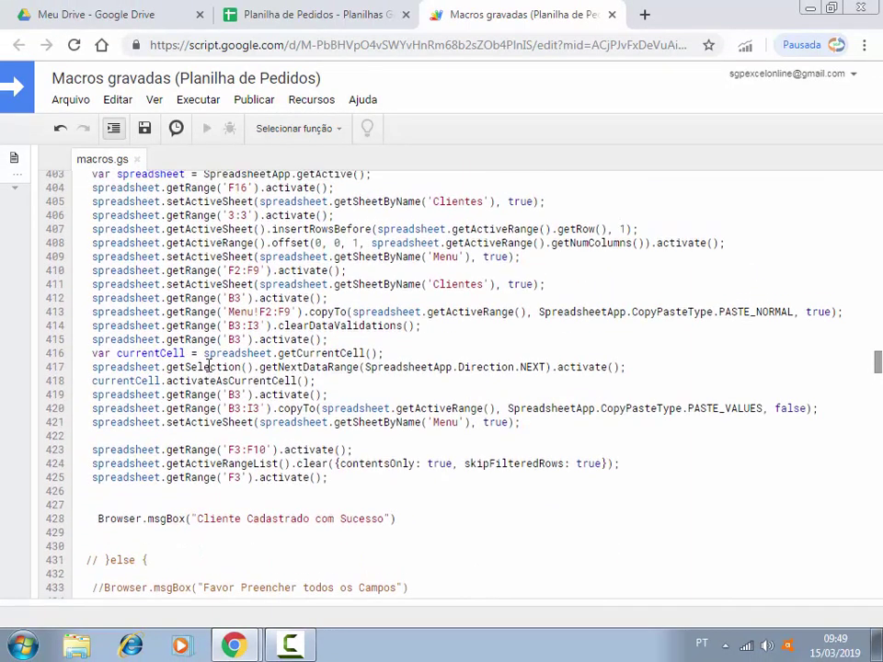
scroll(233, 369, up, 3)
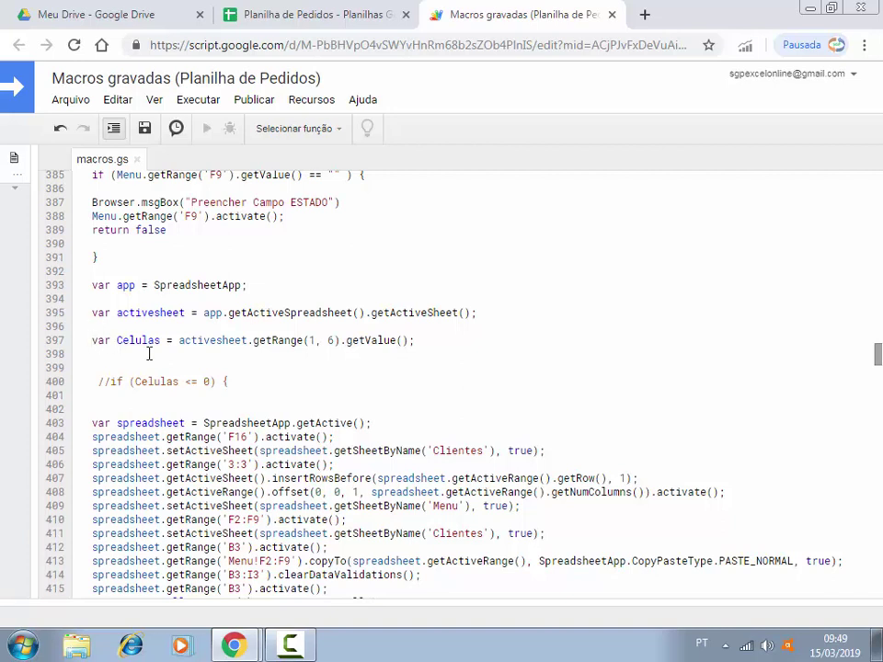
text(//)
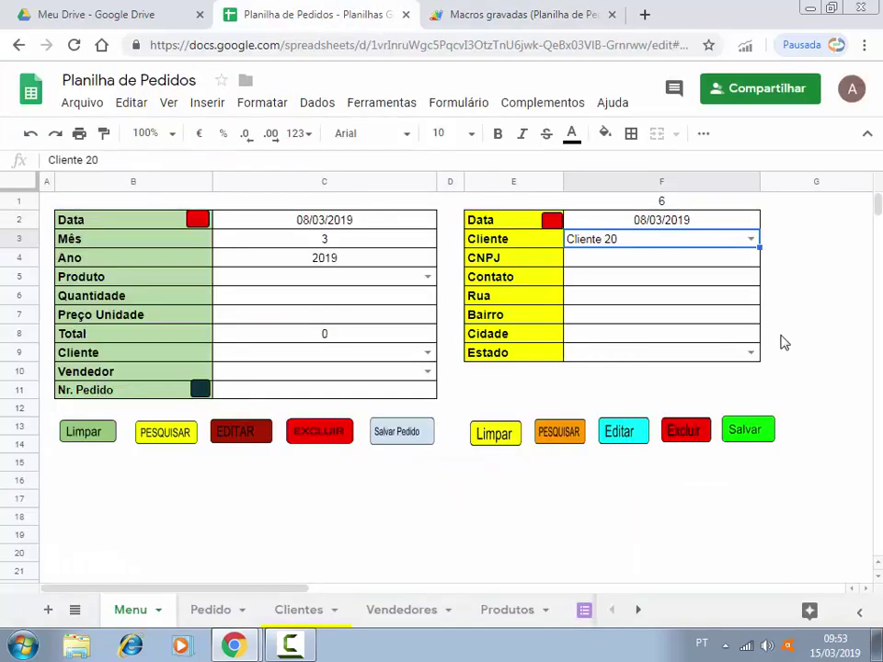
Step: Enter a test CNPJ number into cell F4 and reselect F4 for number formatting
click(701, 259)
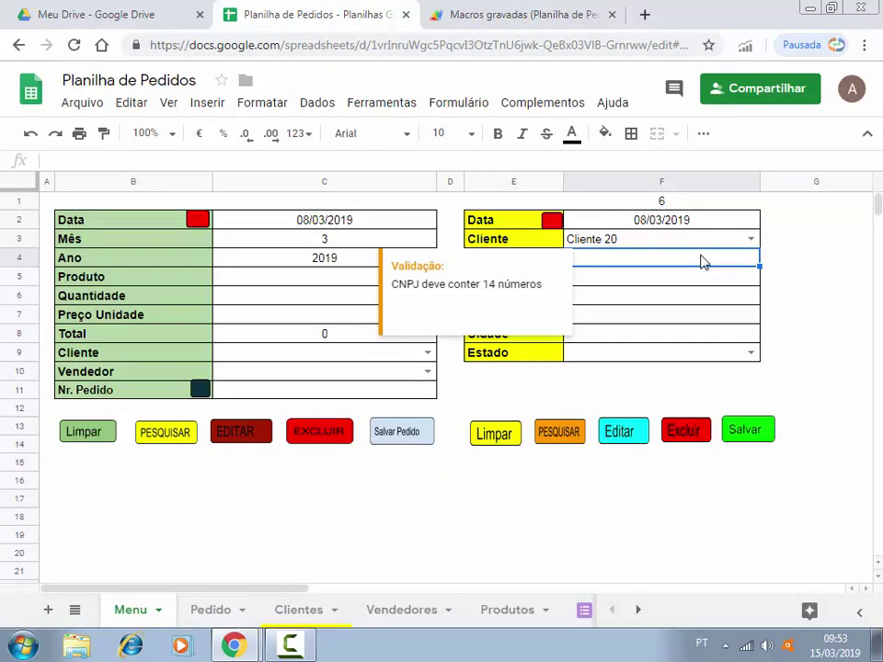
text(121)
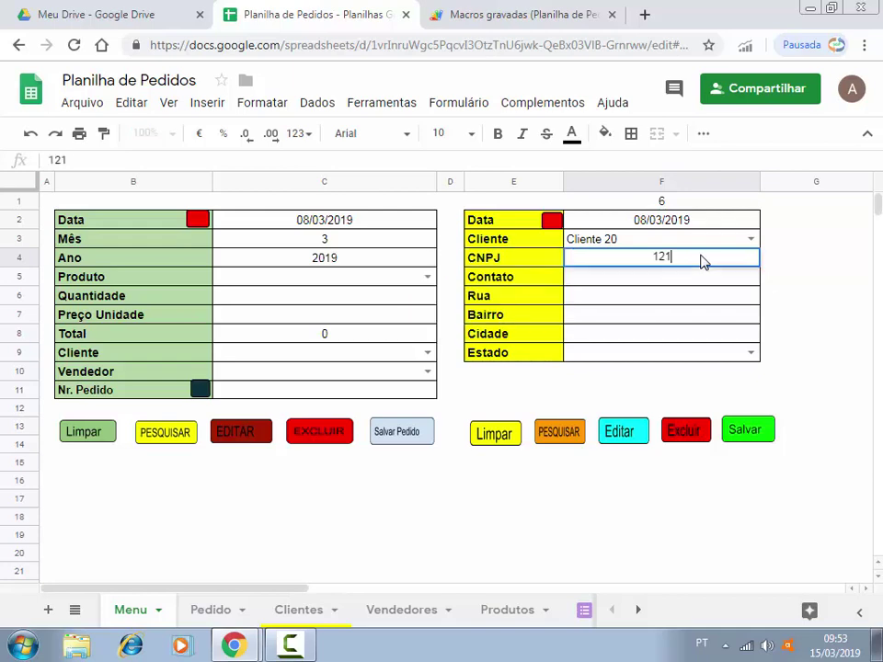
text(234123)
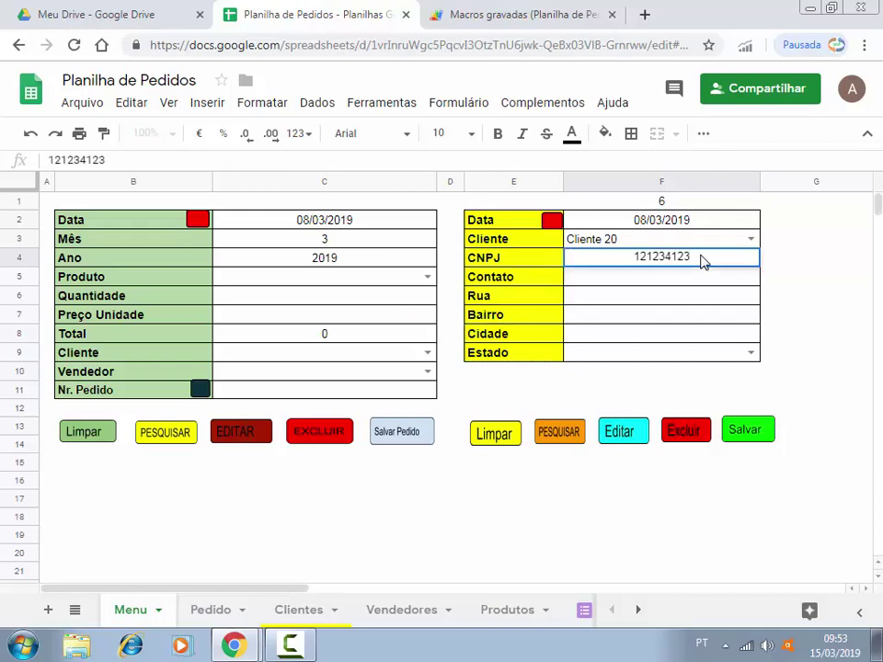
key(BackSpace)
key(BackSpace)
key(BackSpace)
key(BackSpace)
key(BackSpace)
key(BackSpace)
key(BackSpace)
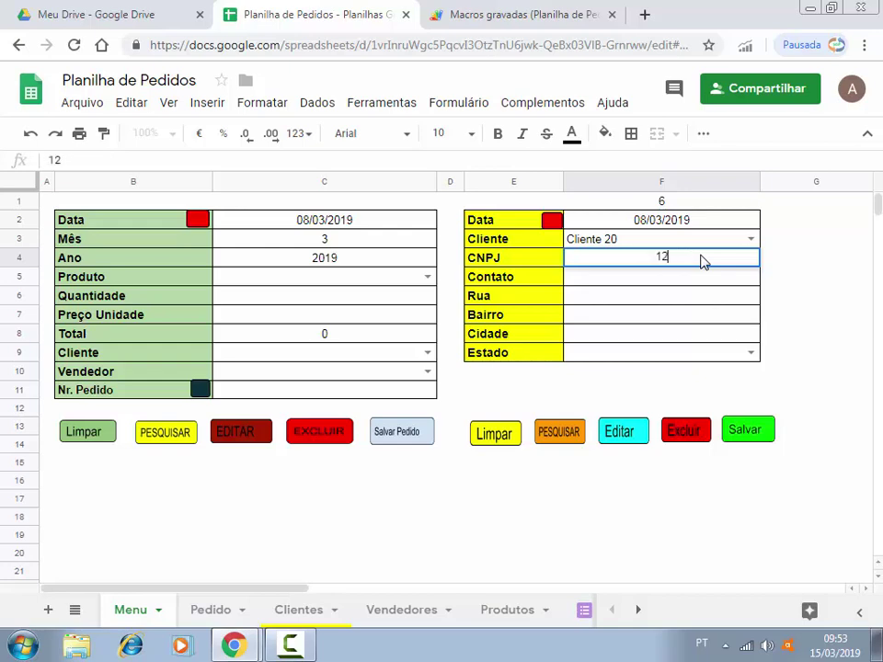
text(123/1234-)
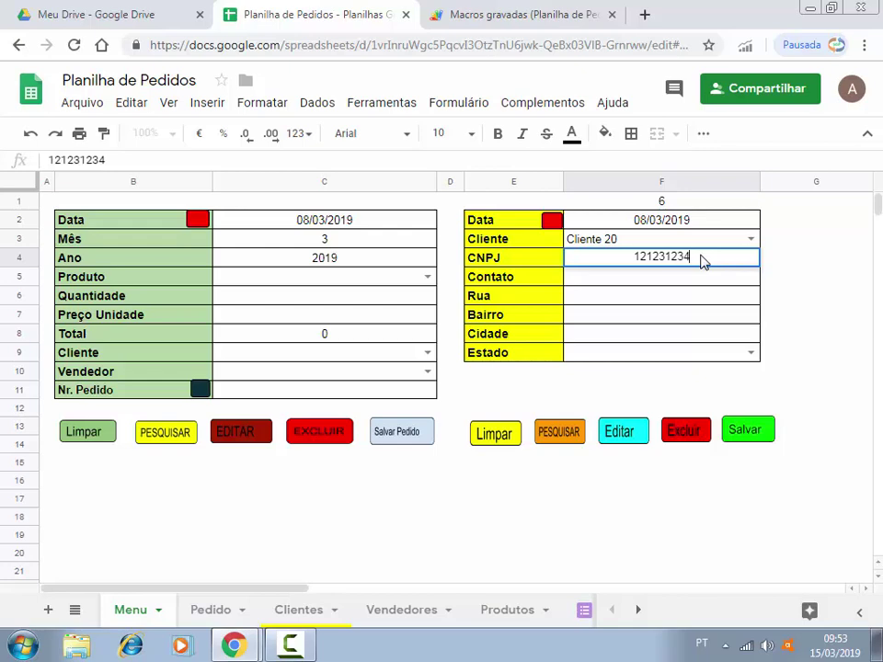
text(12)
key(Return)
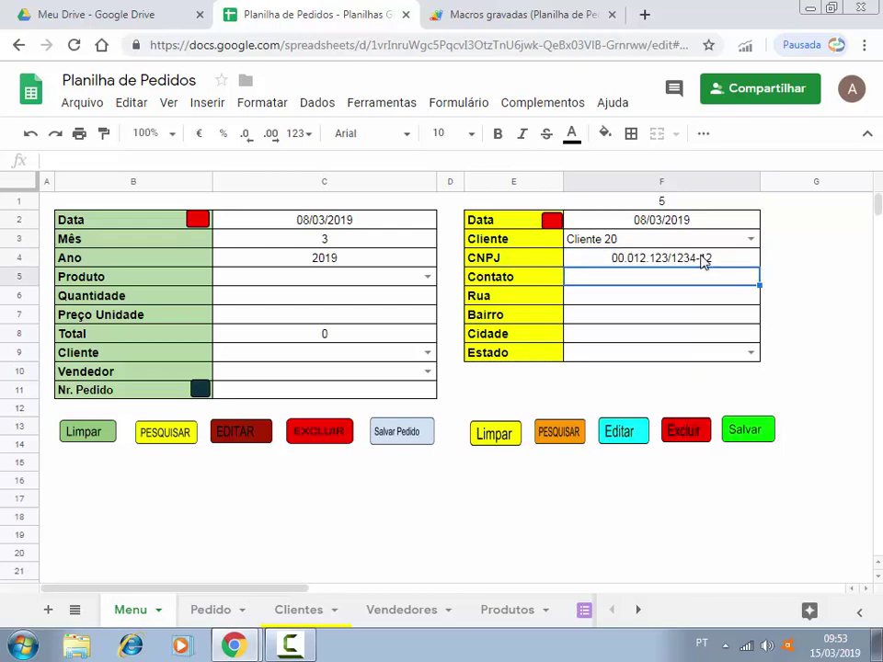
key(Up)
key(Up)
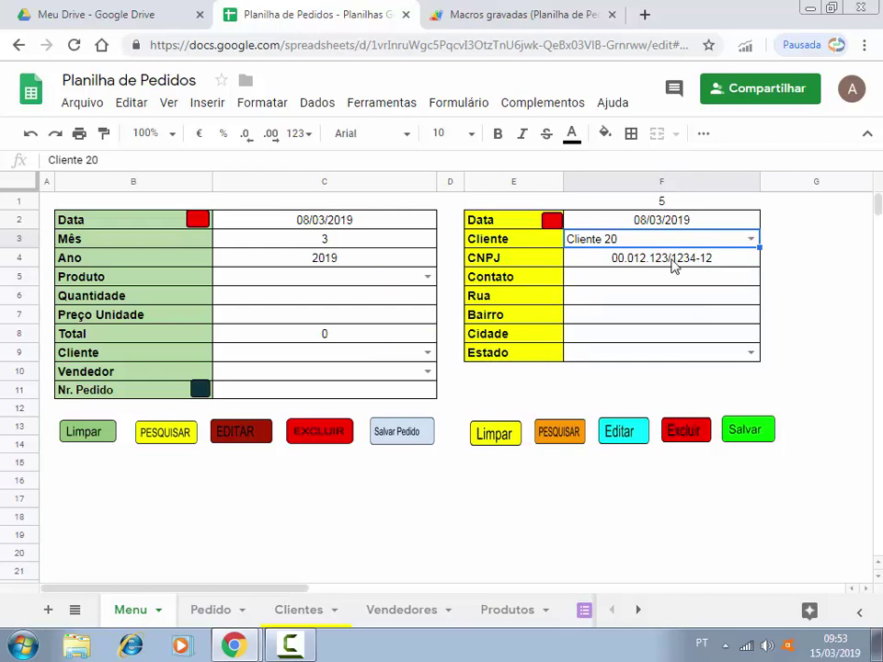
click(671, 261)
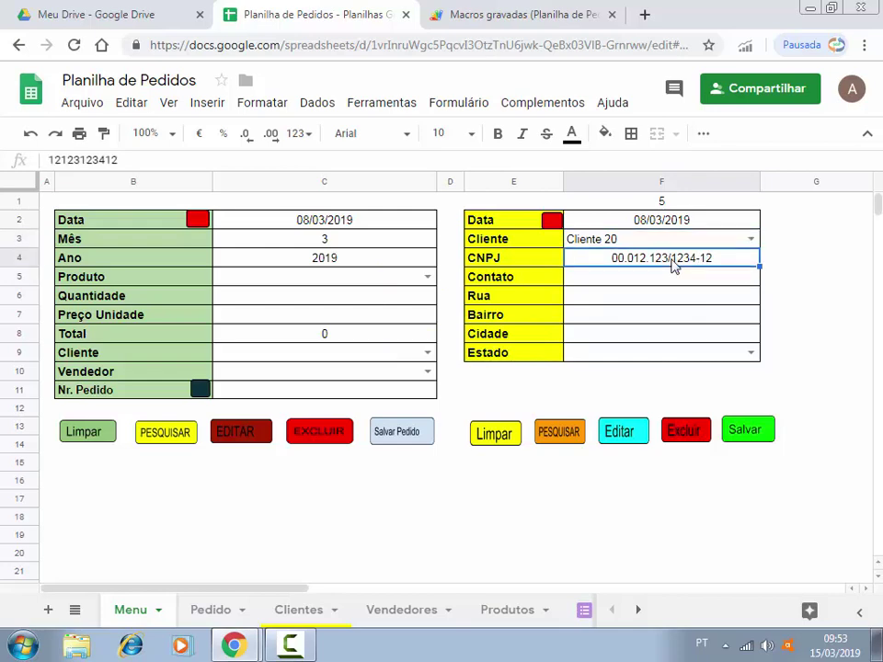
click(265, 108)
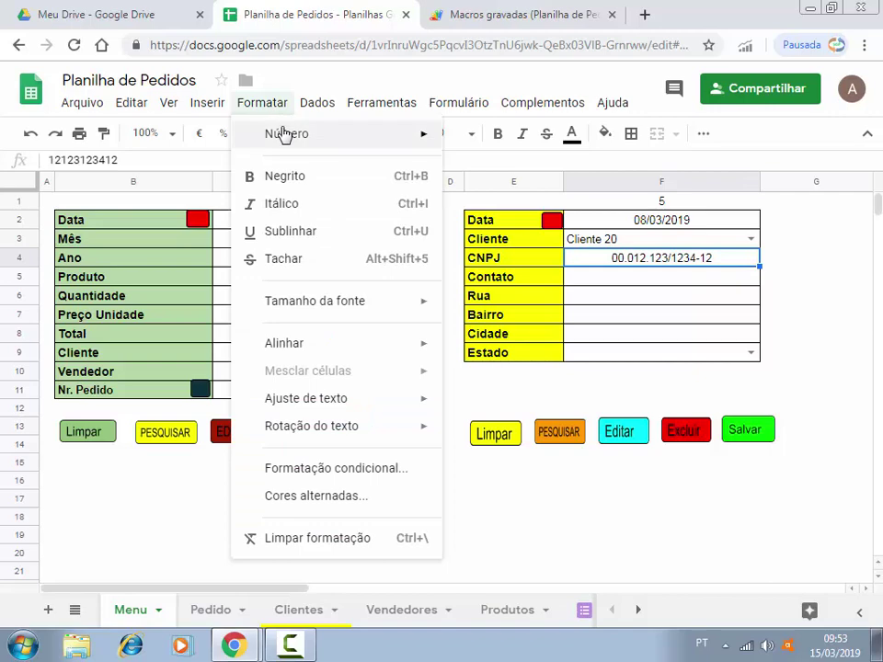
Step: Apply the custom number format 00"."000"."000"/"0000"-"00 to cell F4
mouse_move(284, 135)
mouse_move(538, 615)
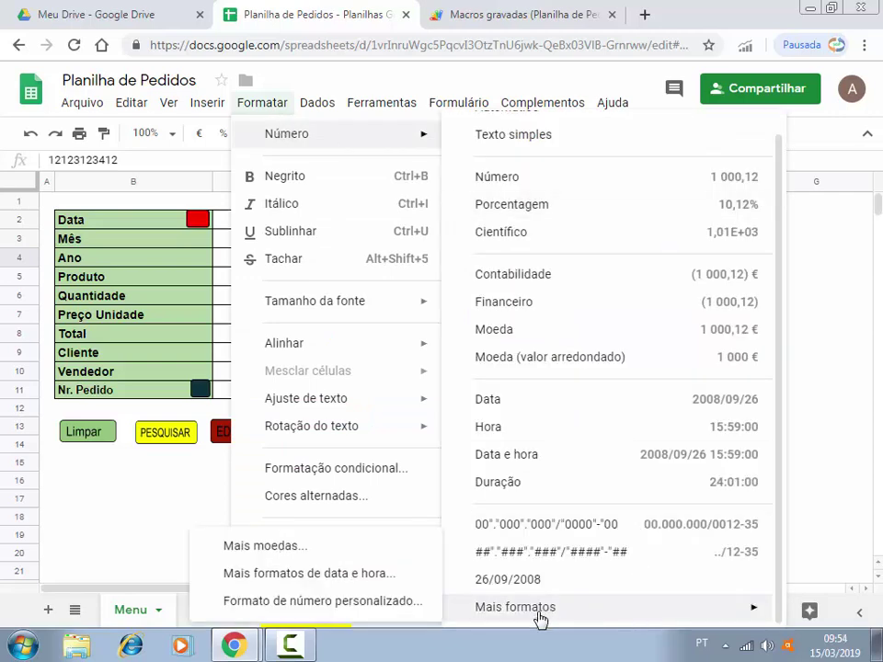
click(386, 614)
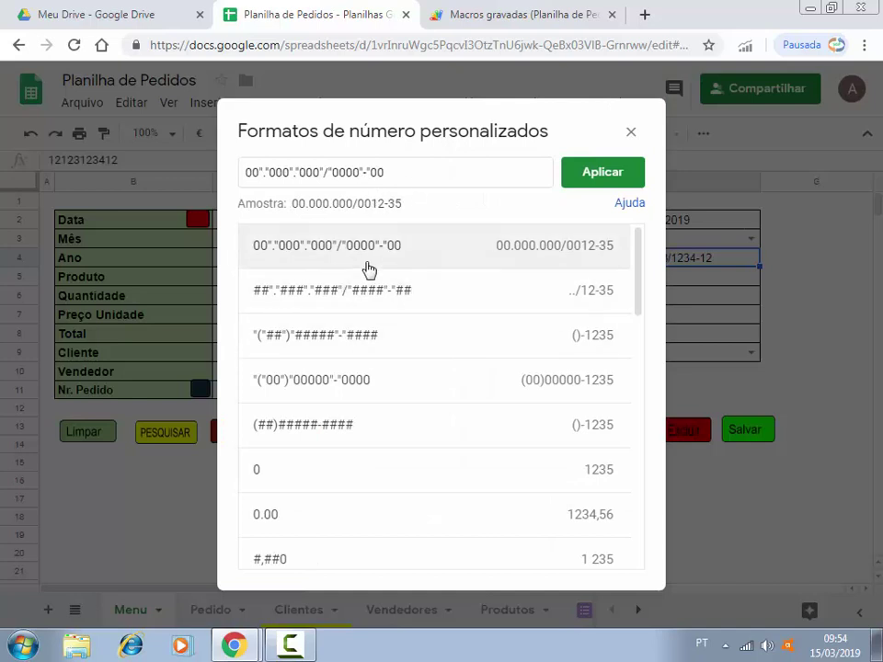
click(327, 247)
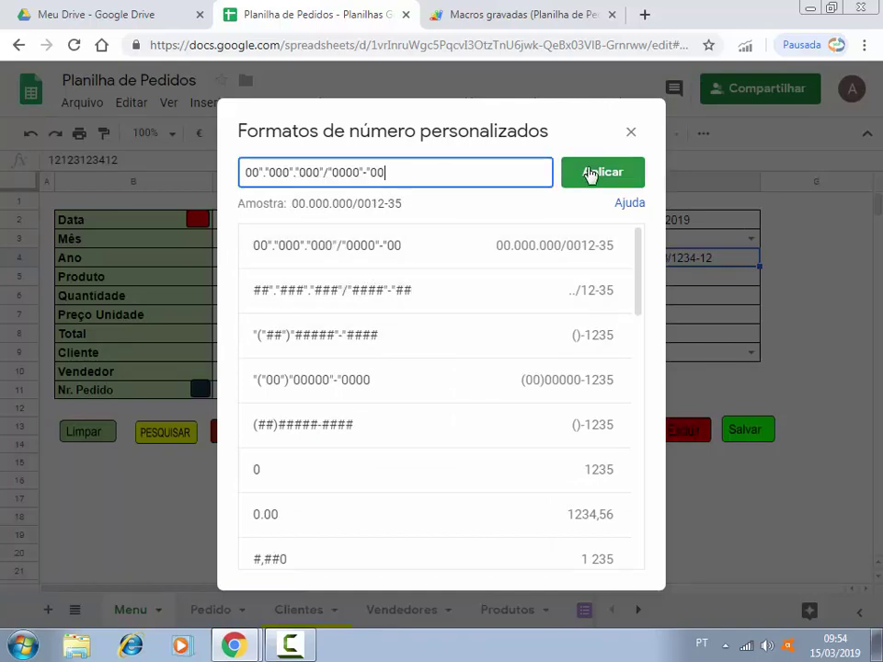
click(593, 174)
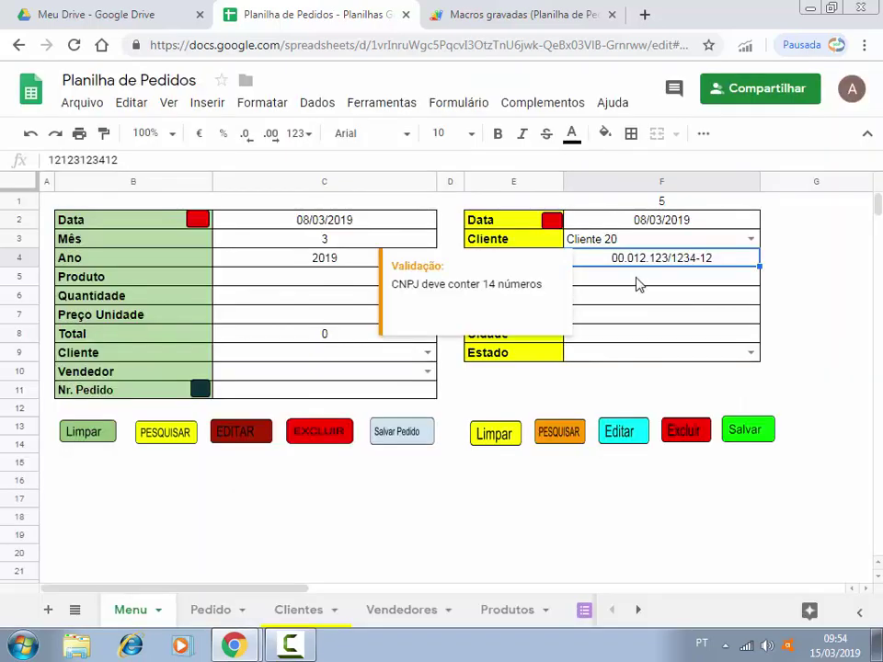
click(637, 283)
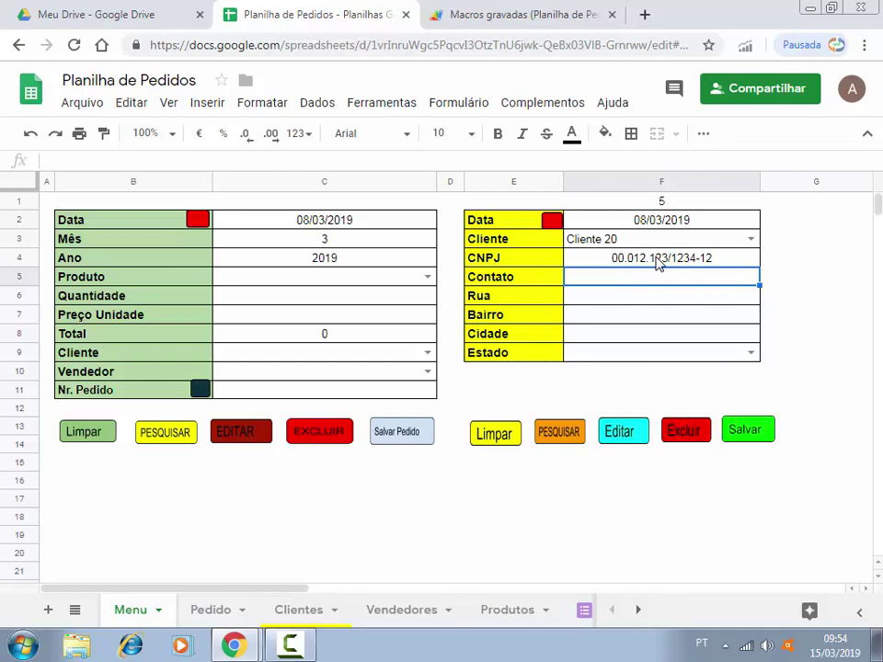
Step: Enter the contact phone number in F5 and run Salvar, which reports the client already exists
mouse_move(626, 284)
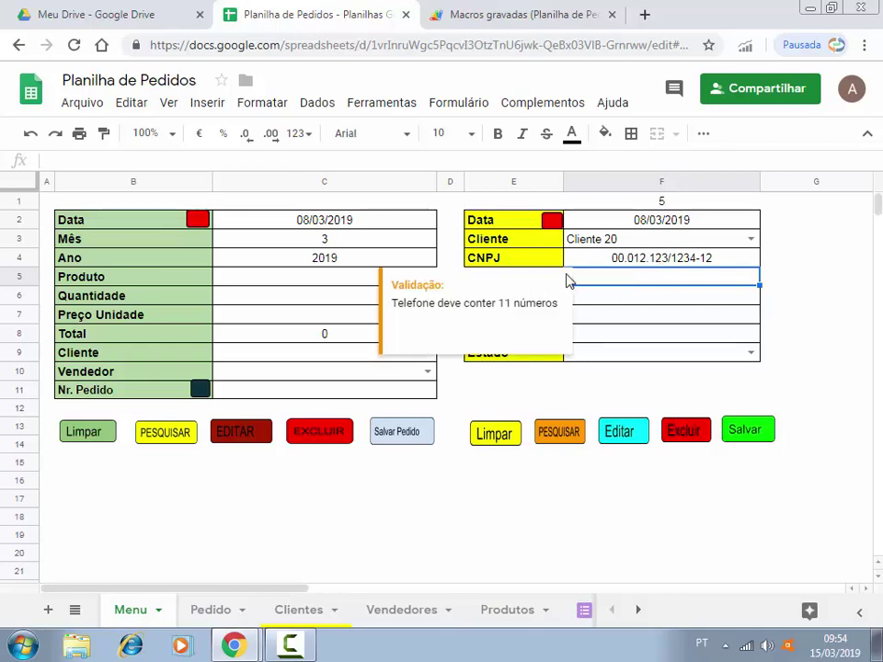
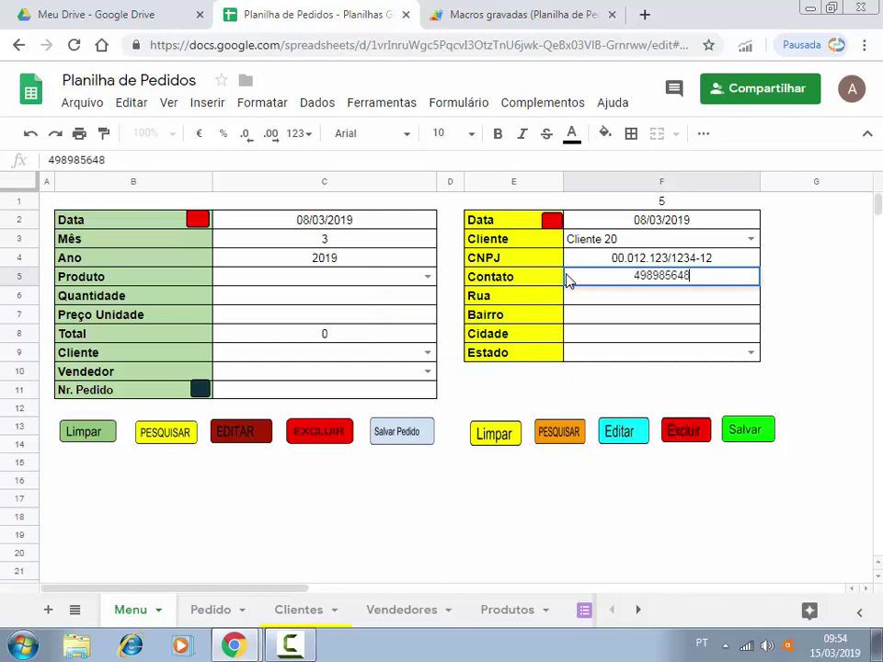
key(Return)
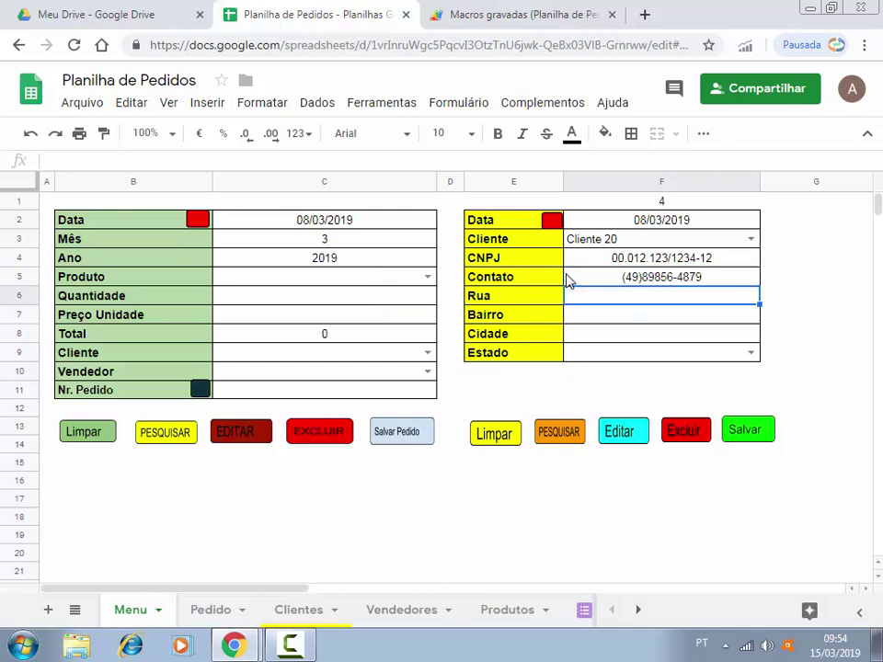
click(747, 442)
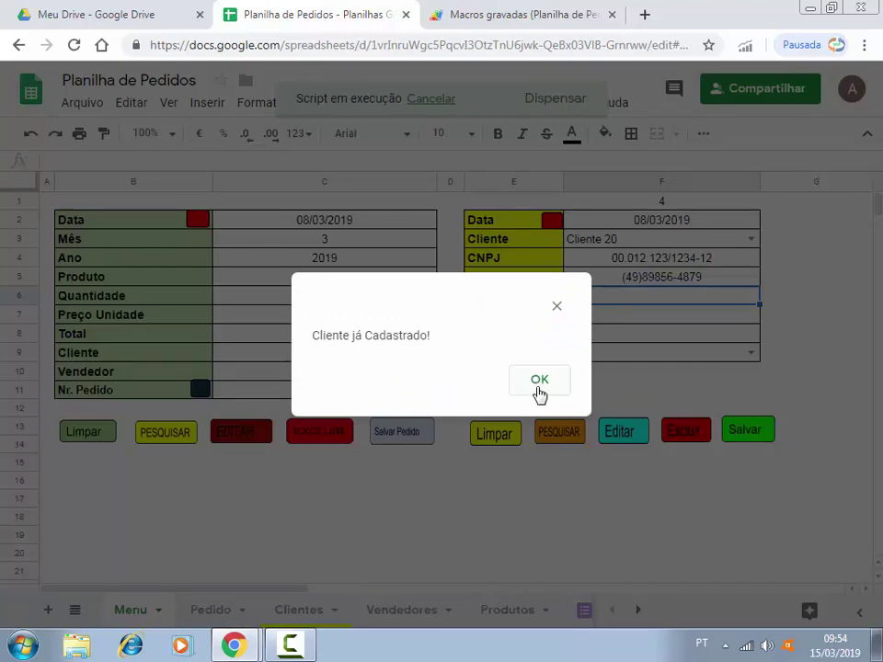
Step: Dismiss the 'Cliente já Cadastrado!' alert and change the client name in F3 to Cliente 50
click(539, 379)
click(571, 239)
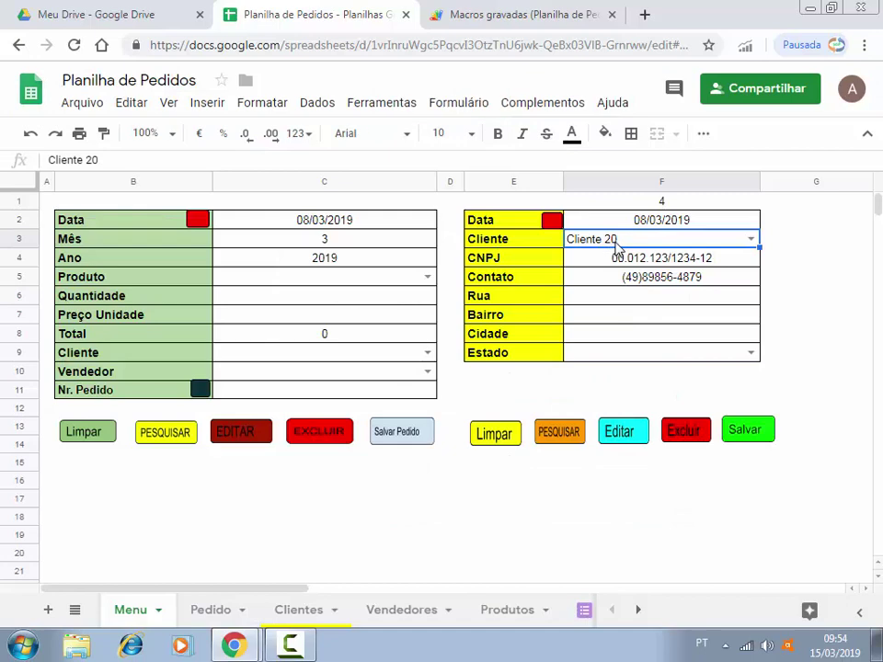
text(Clie)
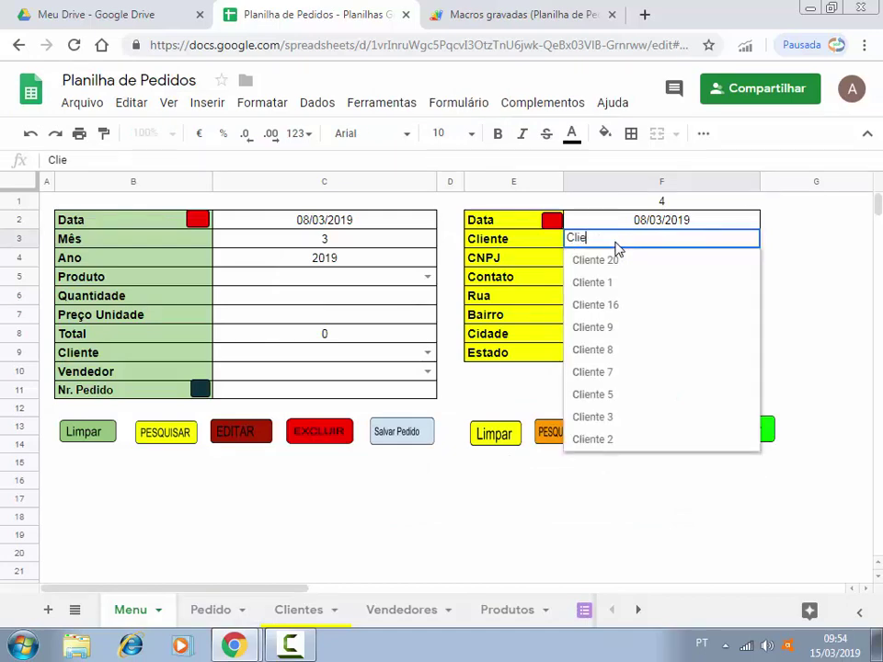
text(nte 50)
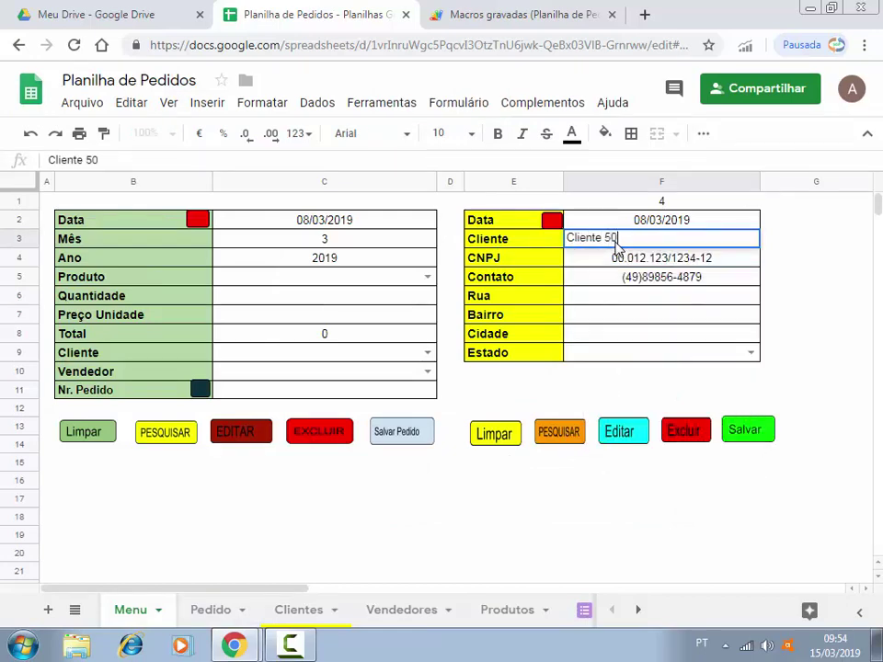
key(Return)
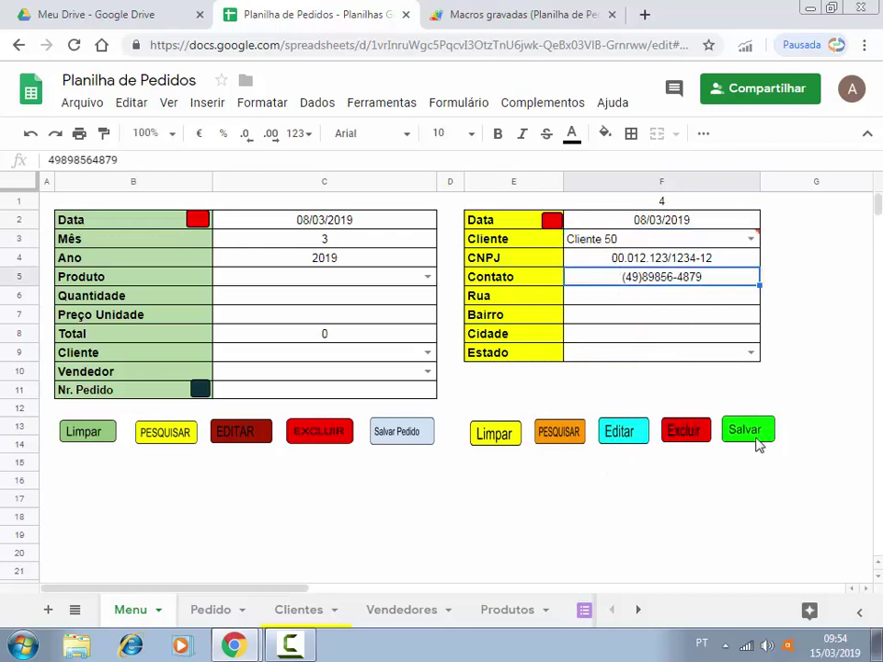
Step: Try saving Cliente 50, clearing the phone and acknowledging the missing Rua and Contato warnings
click(756, 442)
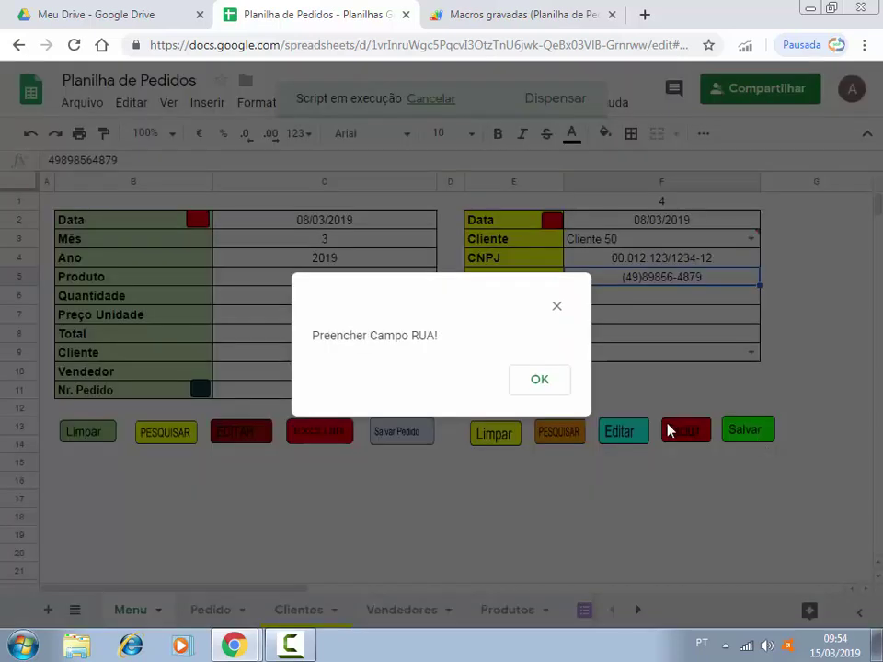
click(538, 381)
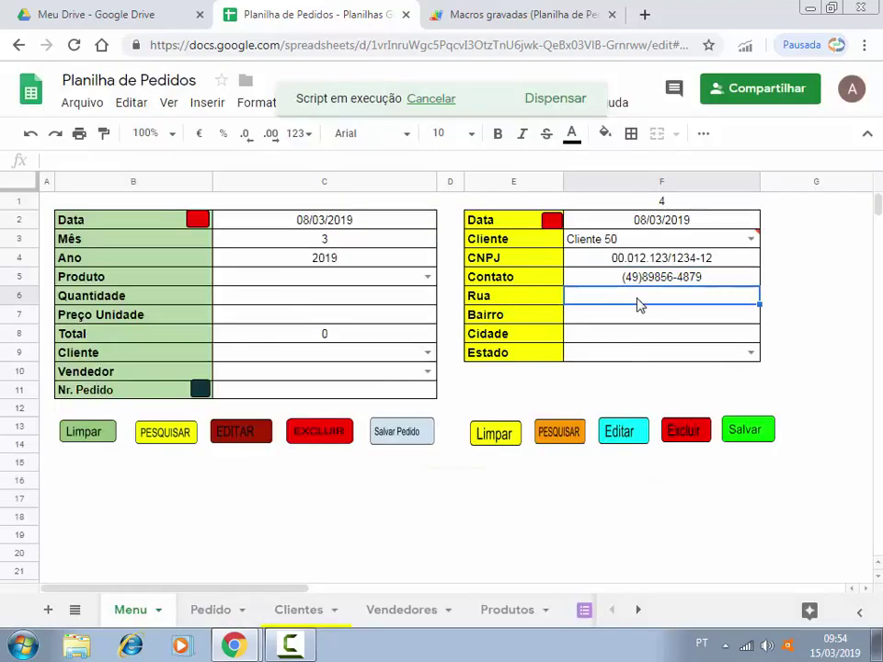
click(667, 278)
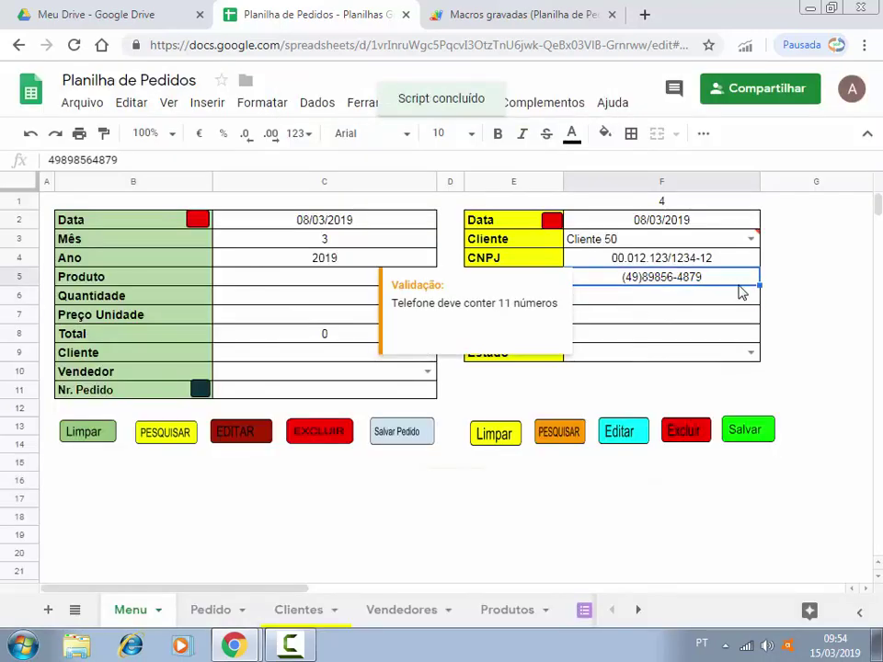
key(Delete)
key(Return)
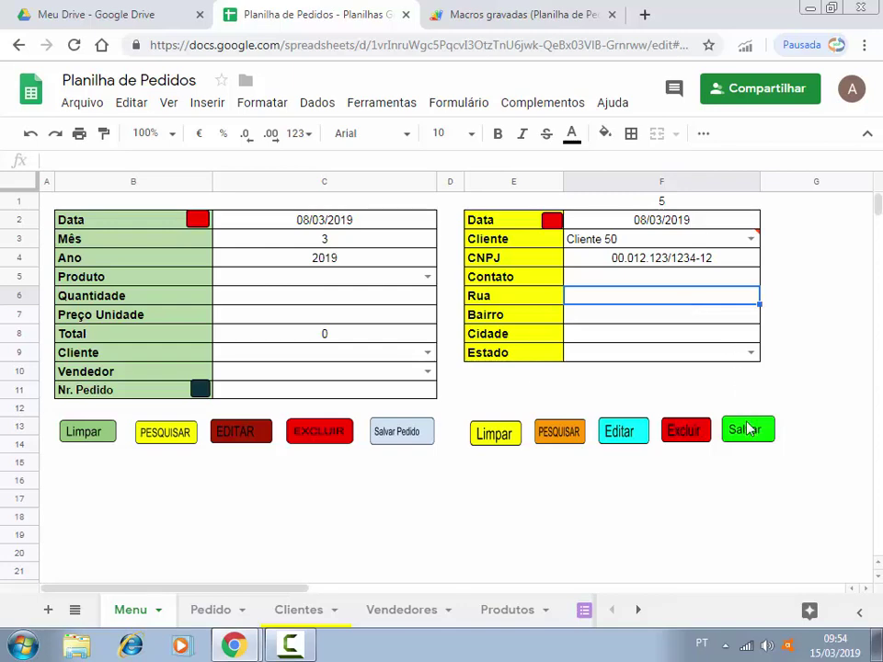
click(748, 429)
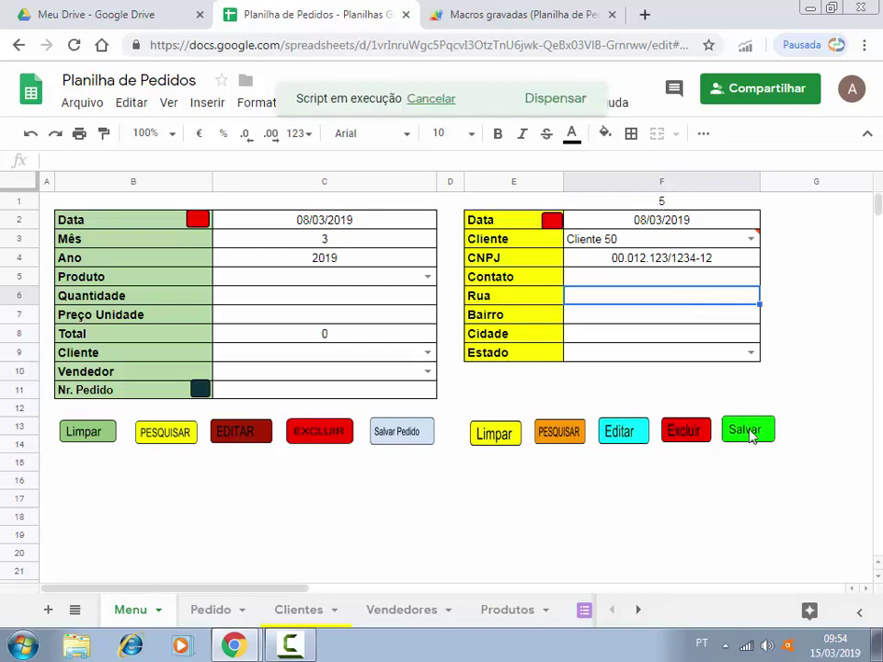
click(750, 431)
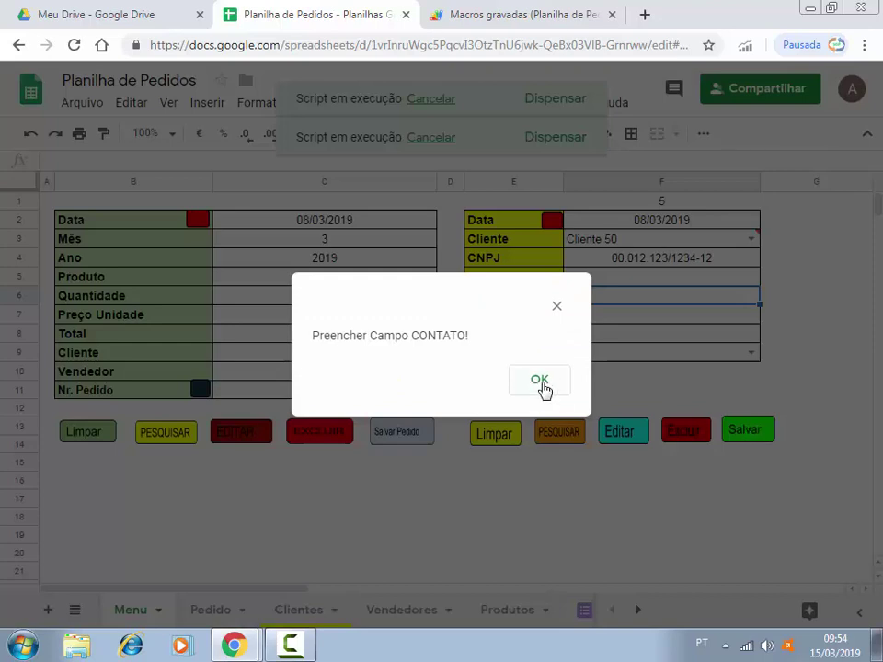
click(539, 384)
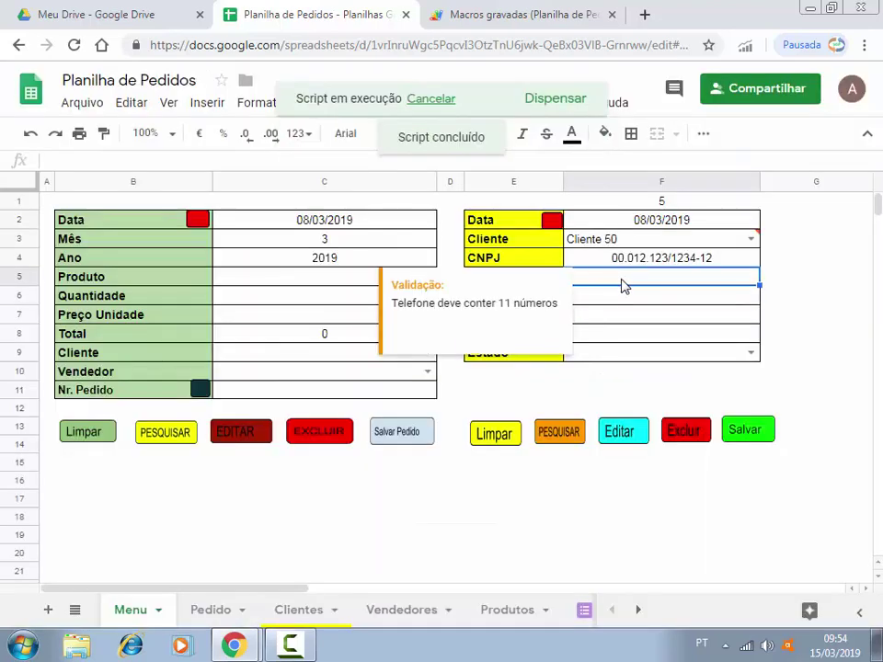
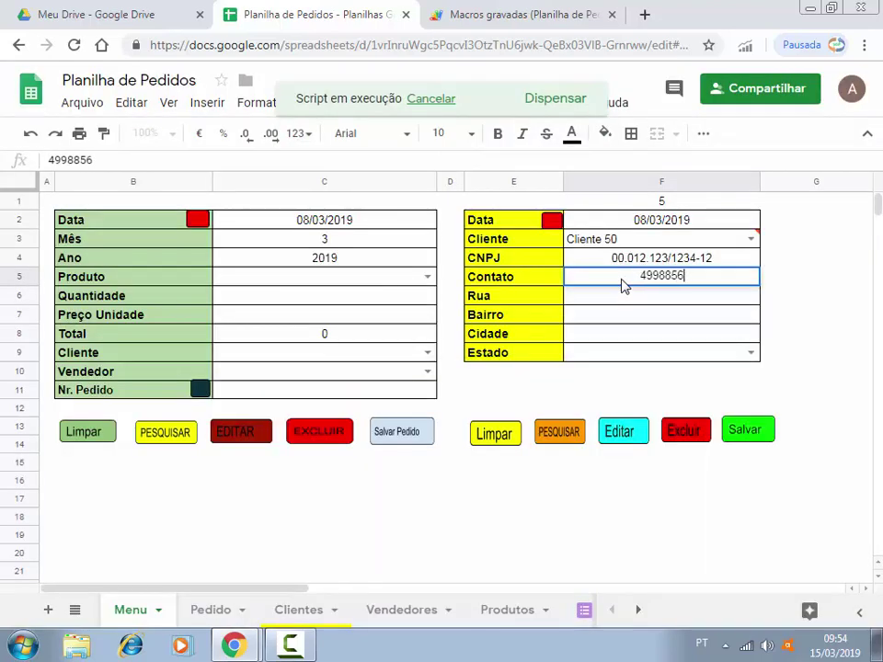
Step: Re-enter the contact phone and street RUA 50, then save again and dismiss the missing Bairro warning
key(Return)
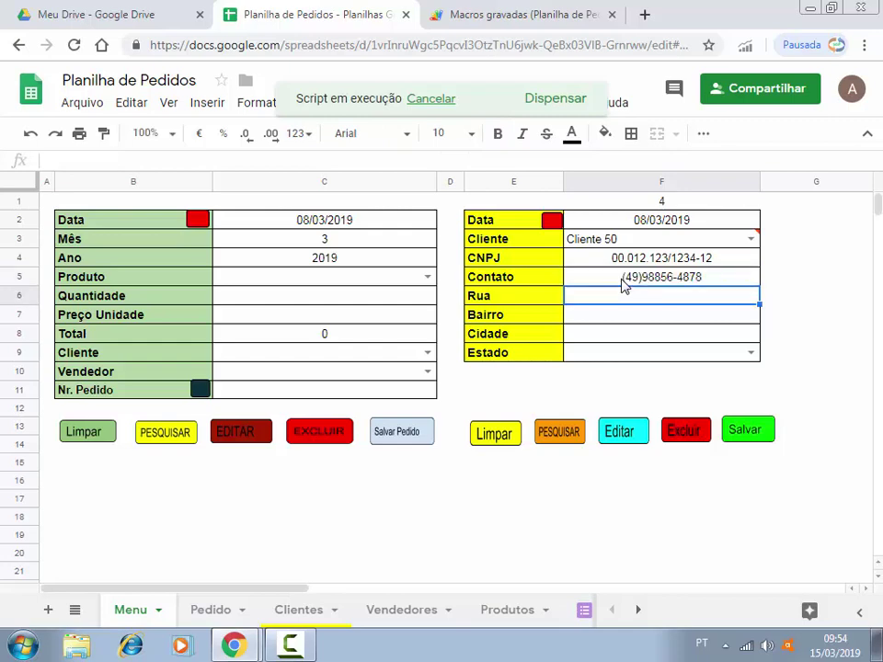
text(RUA )
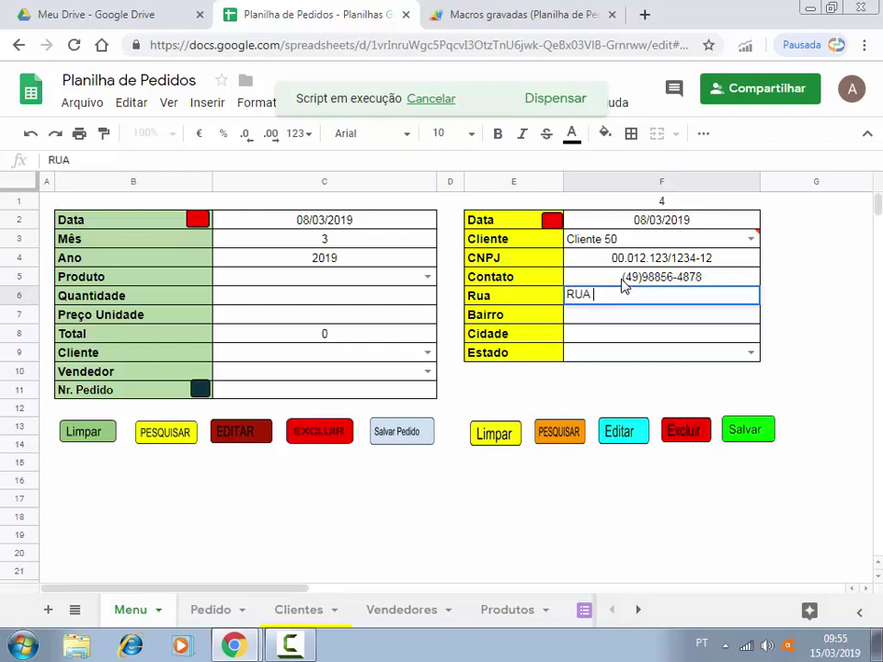
text(50)
key(Return)
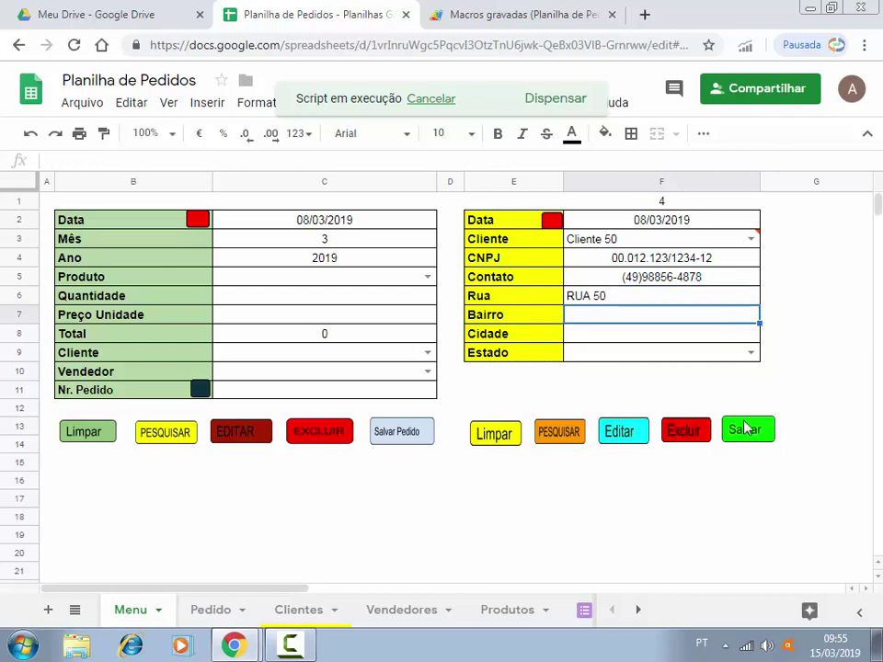
click(744, 428)
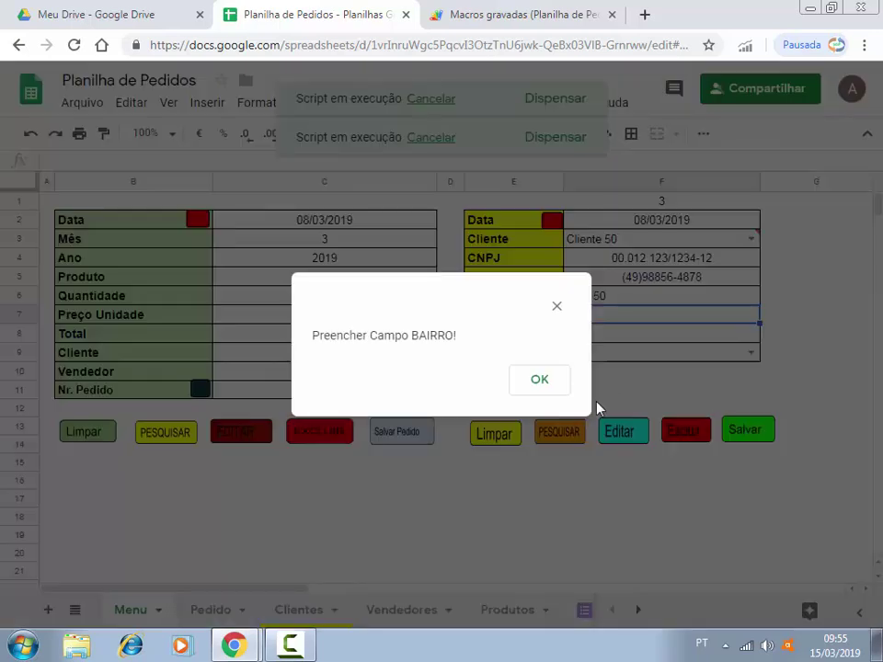
click(537, 385)
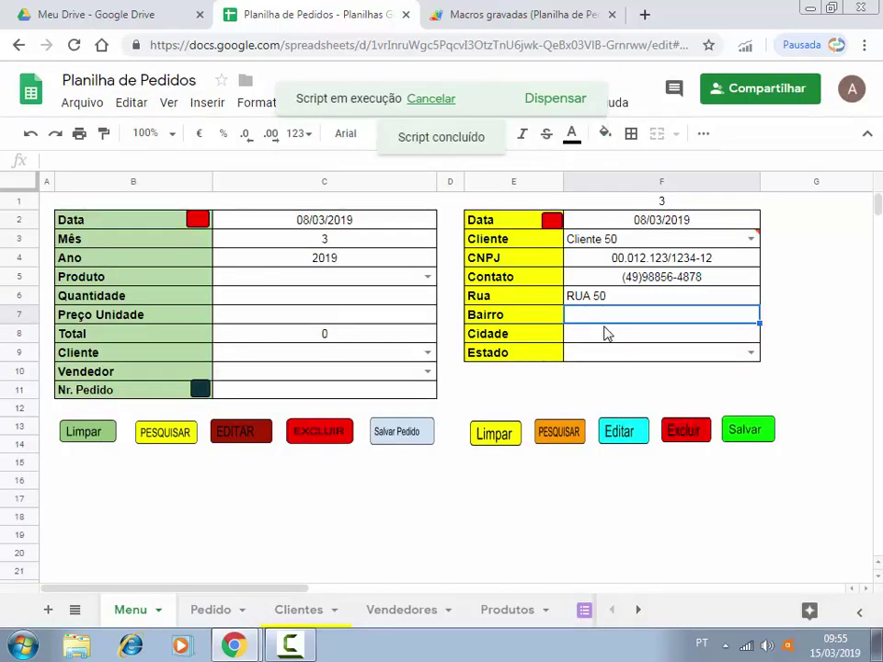
Step: Fill Bairro with BAIRRO 50, Cidade with CIDADE 50, and choose DISTRITO FEDERAL as Estado
text(BAIRRO)
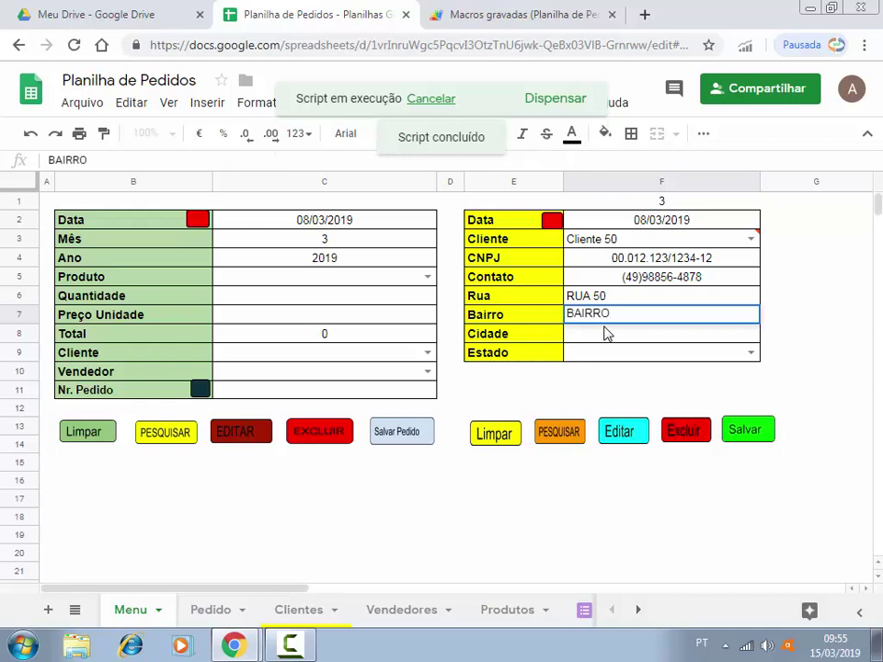
text( 50)
key(Return)
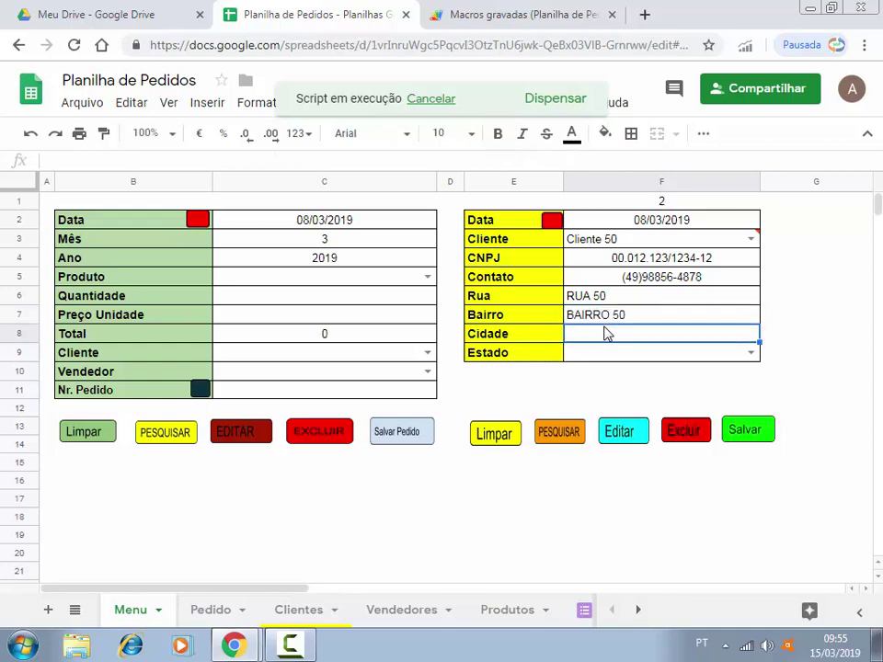
text(CIDADE 50)
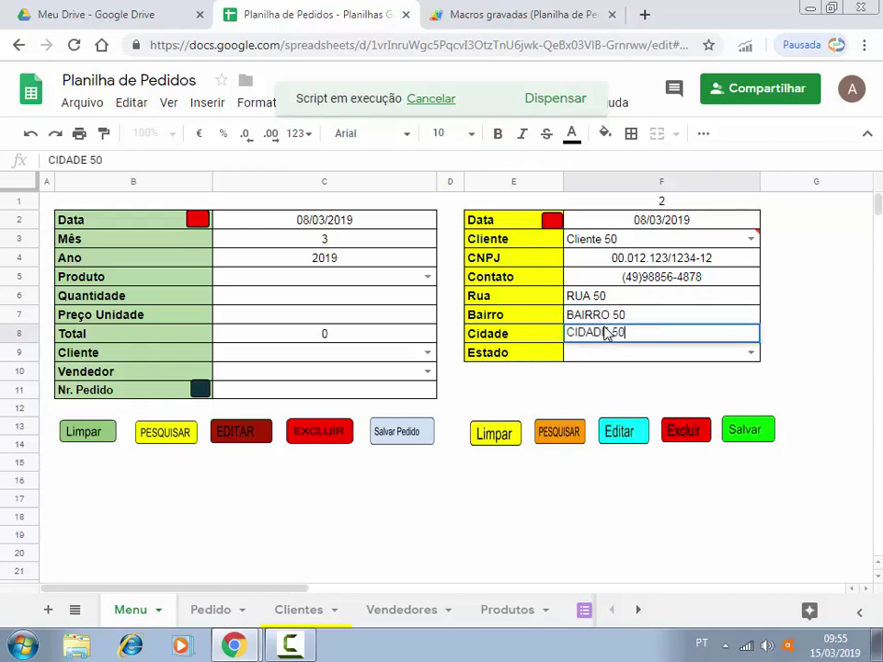
key(Return)
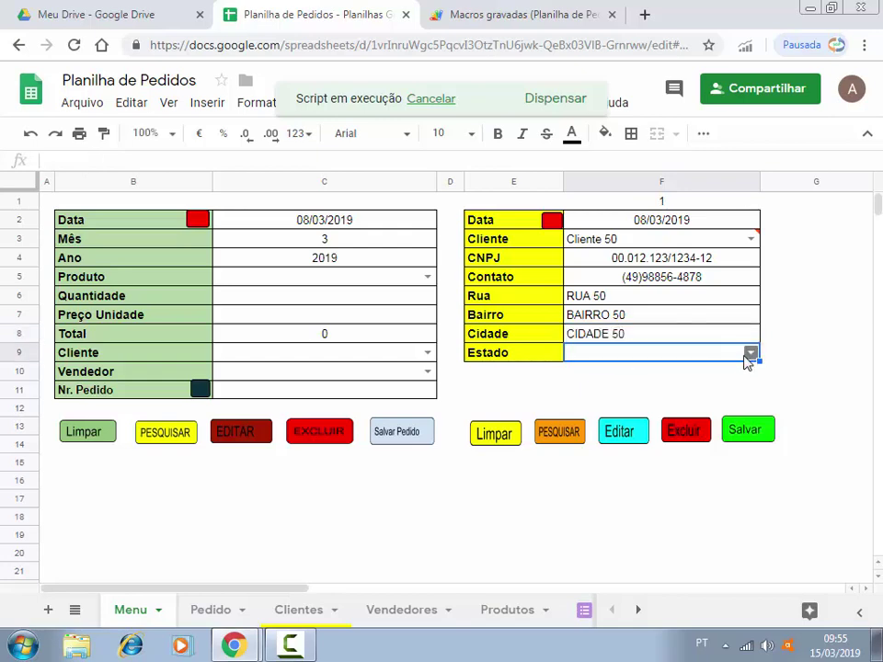
click(746, 358)
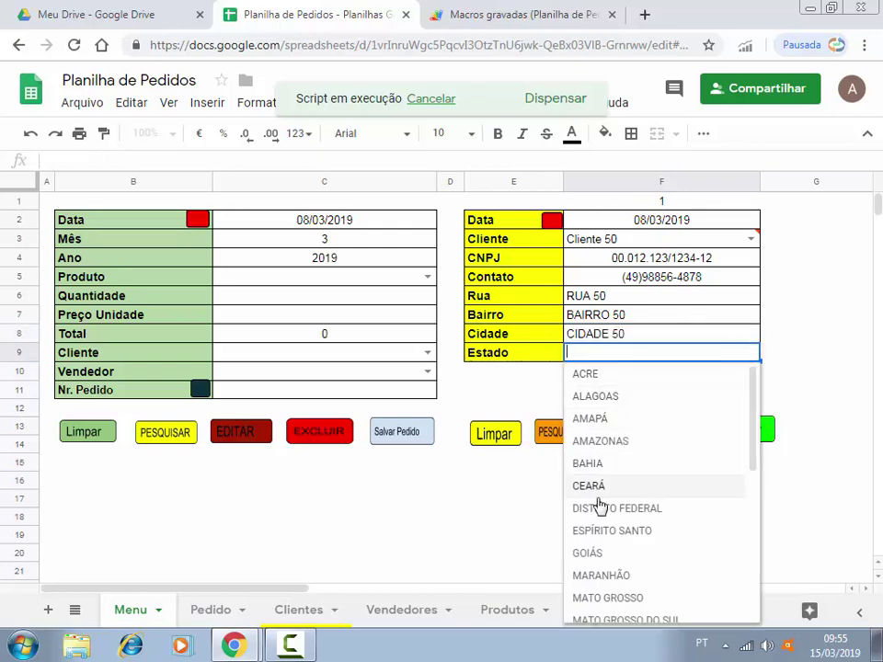
click(599, 510)
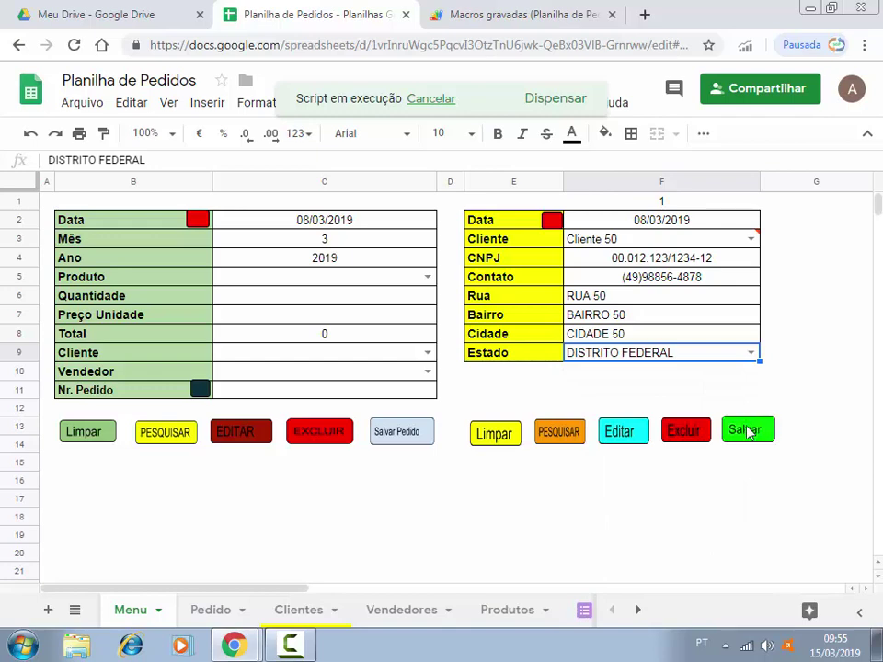
Step: Save Cliente 50, confirm the success message, check the new Clientes row, and return to Menu
click(748, 433)
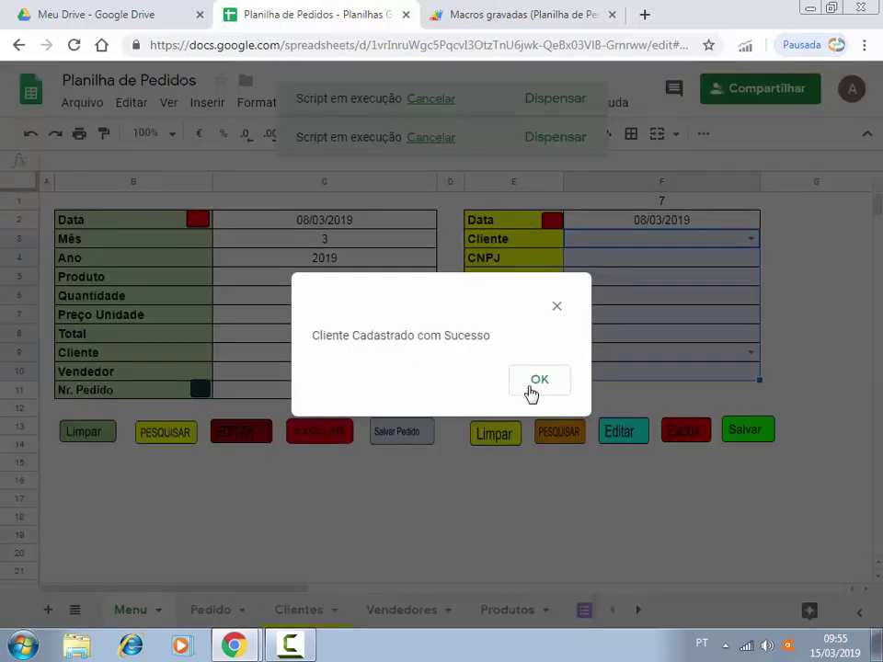
click(538, 388)
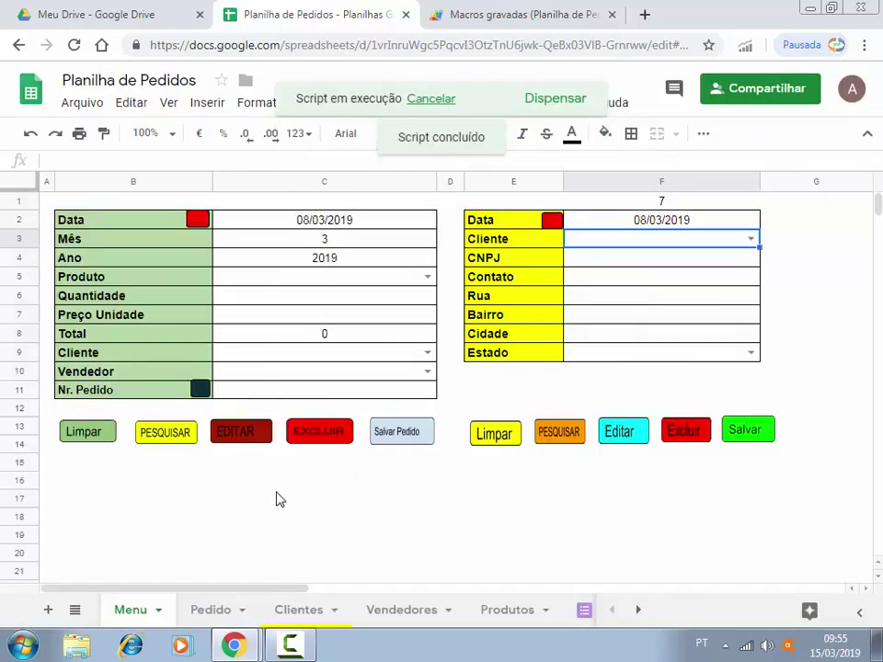
click(304, 611)
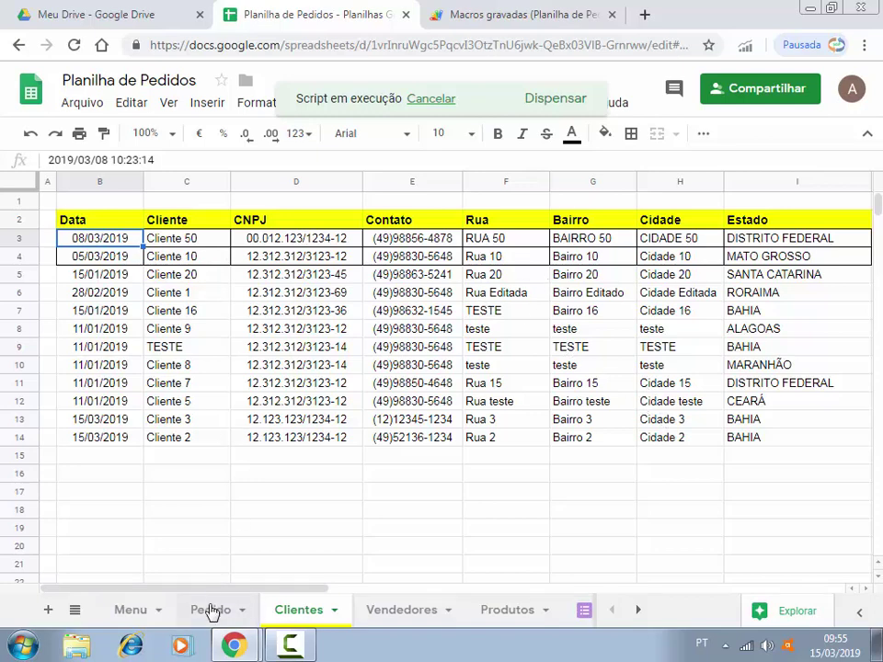
click(132, 612)
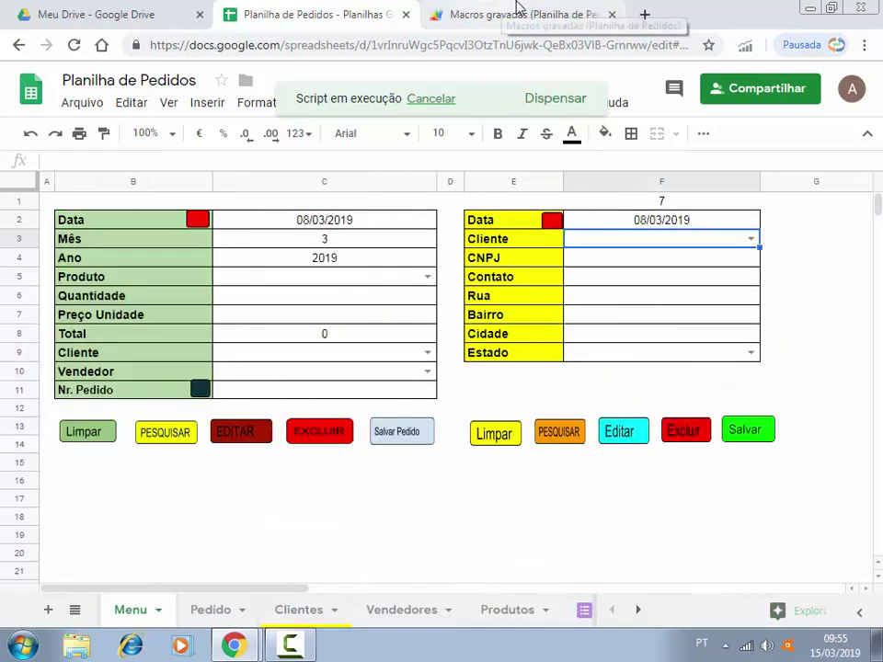
Step: In macros.gs, delete the commented Celulas check on lines 397–400
click(521, 11)
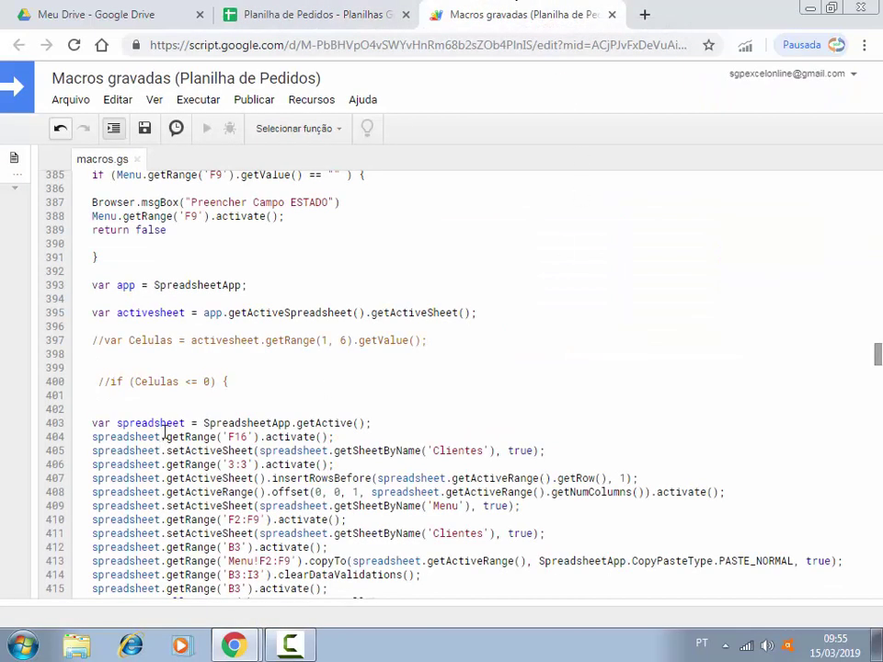
drag(92, 340, 229, 381)
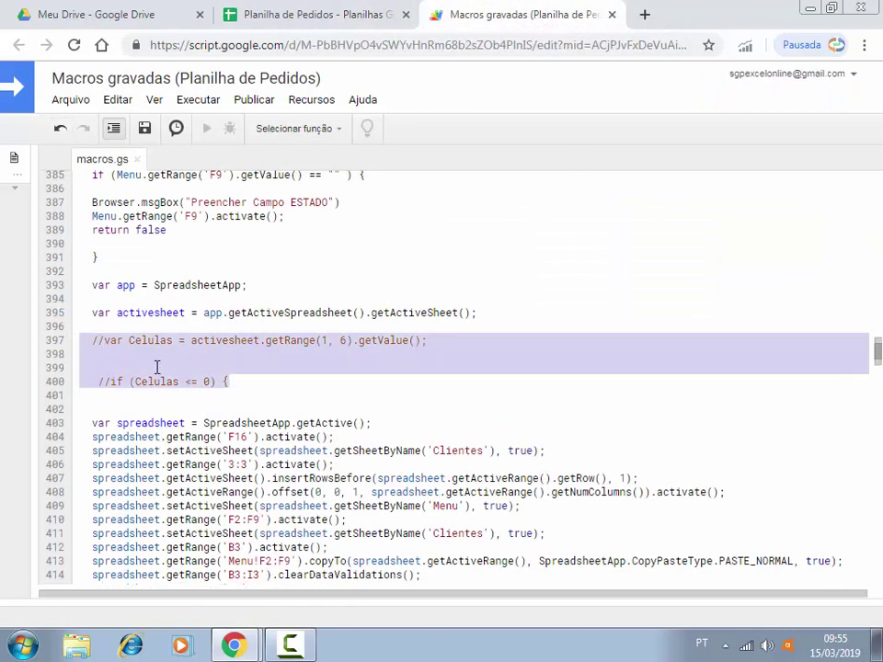
key(Delete)
key(Delete)
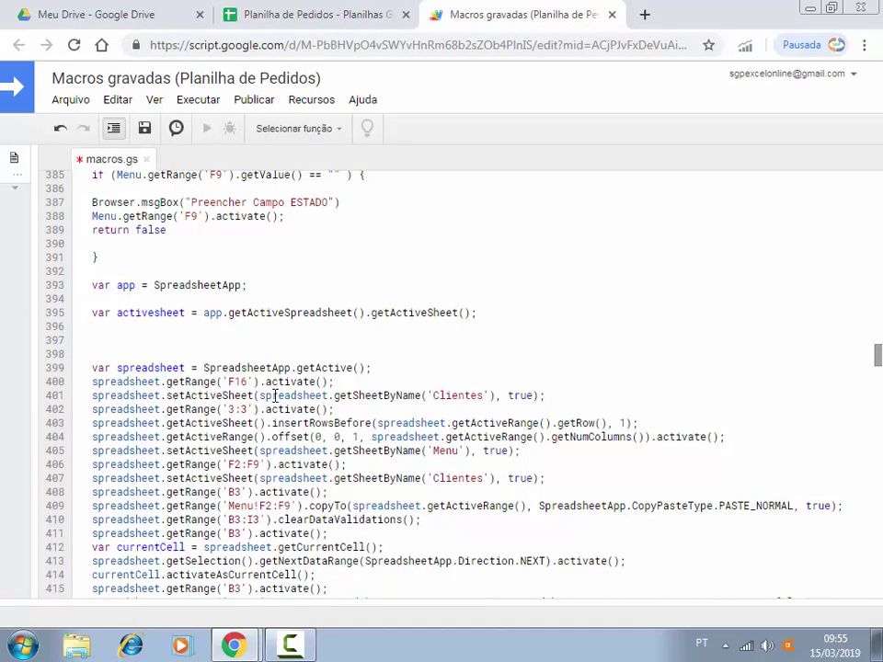
key(Delete)
scroll(262, 364, down, 4)
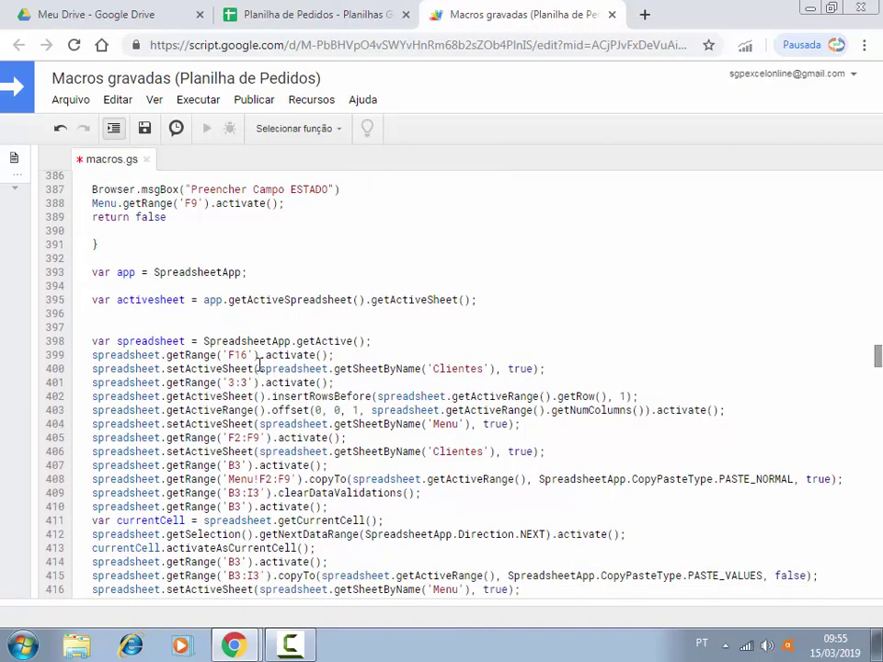
scroll(262, 364, down, 2)
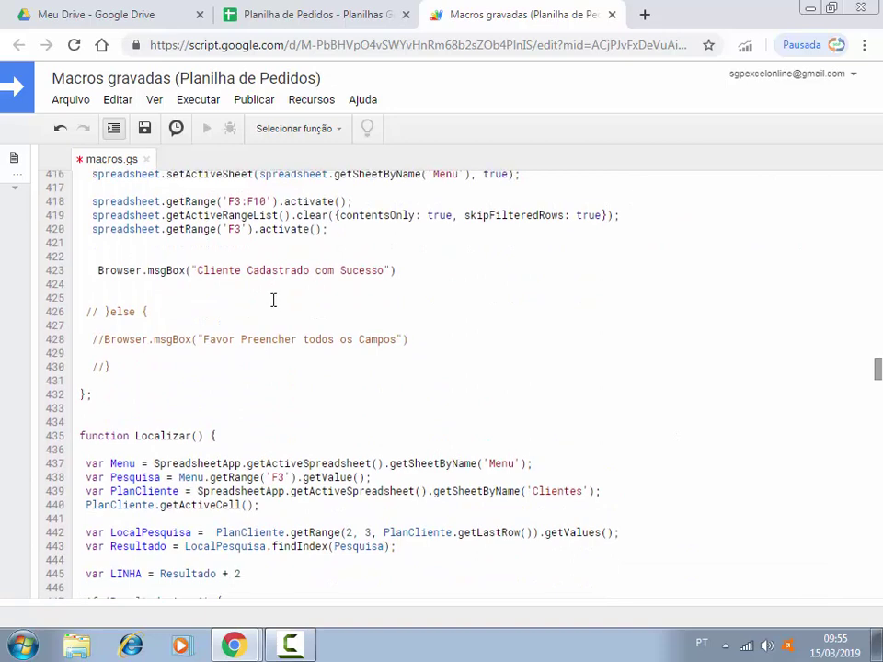
scroll(326, 329, up, 2)
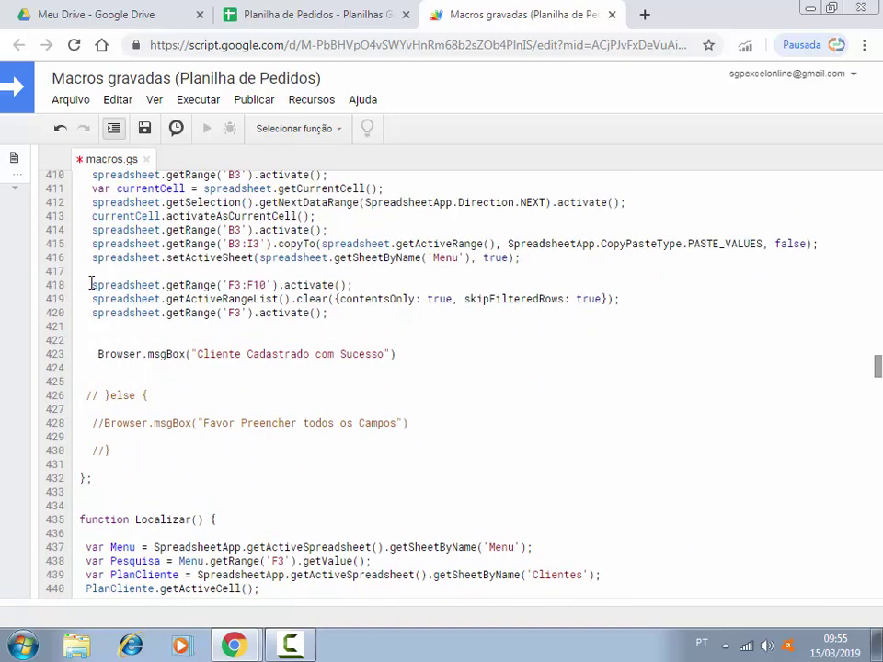
Step: Delete the F3:F10 clearing lines and the commented else block, removing leftover blank lines
drag(91, 286, 356, 309)
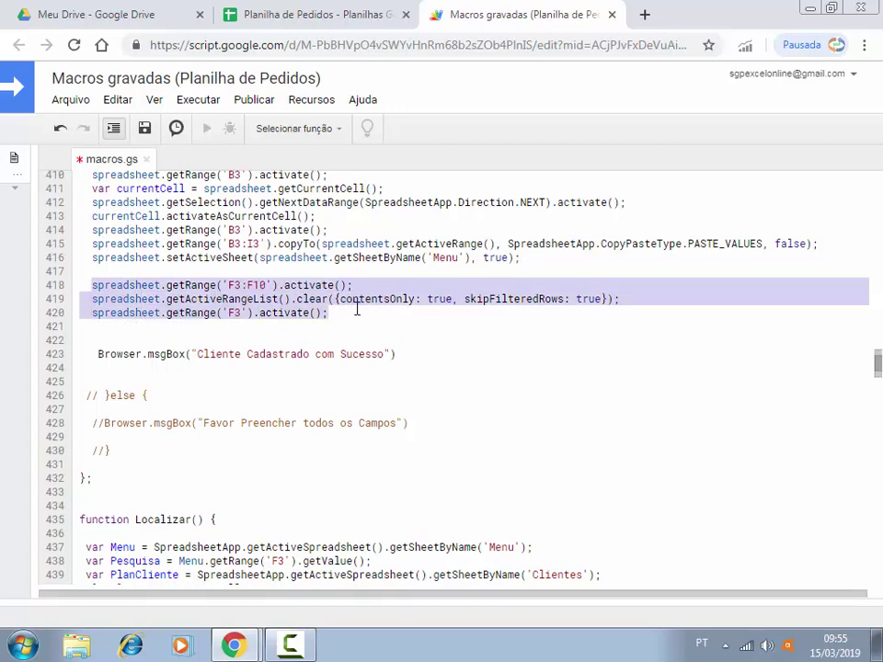
key(Delete)
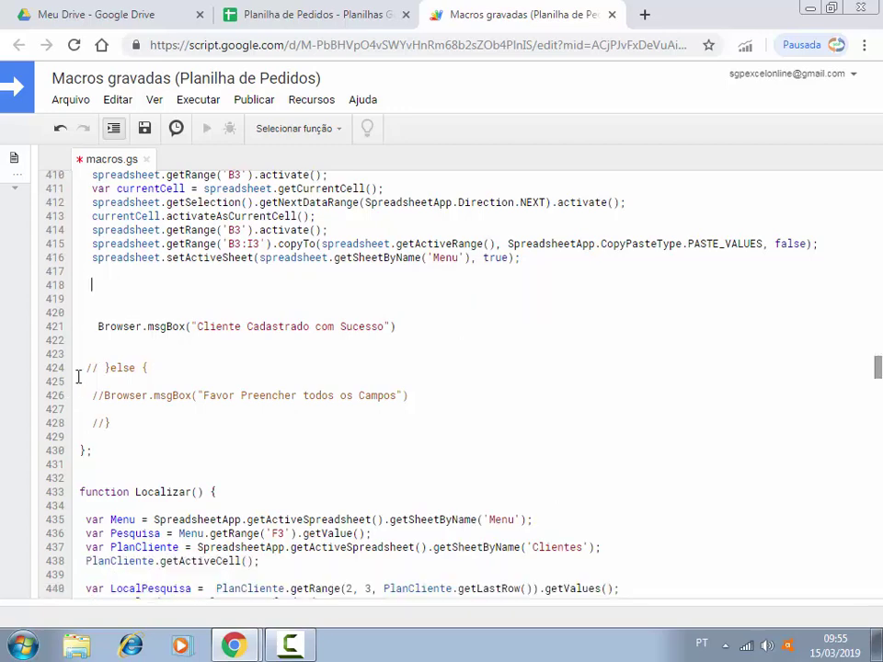
drag(84, 369, 143, 419)
key(Delete)
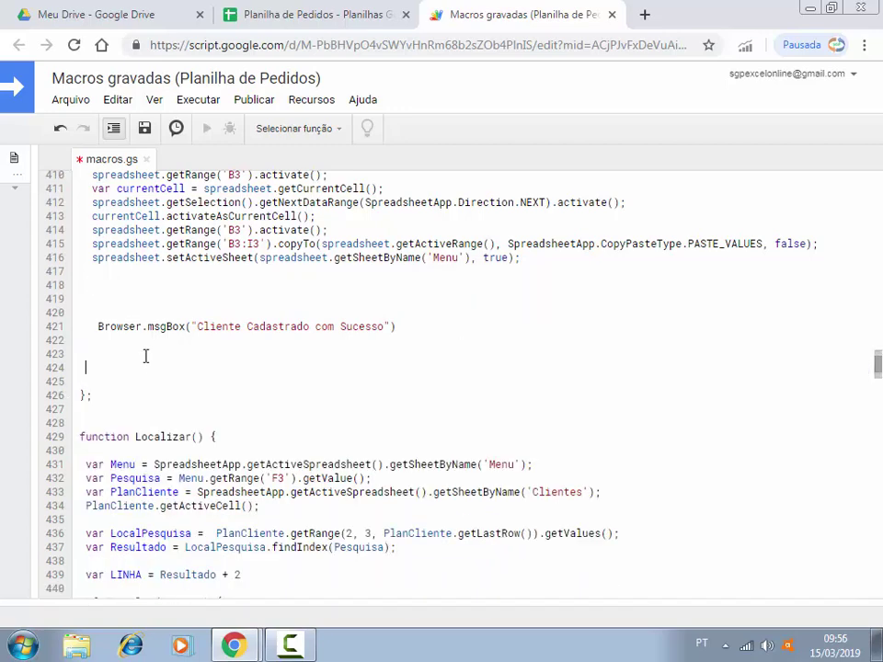
click(129, 273)
key(Delete)
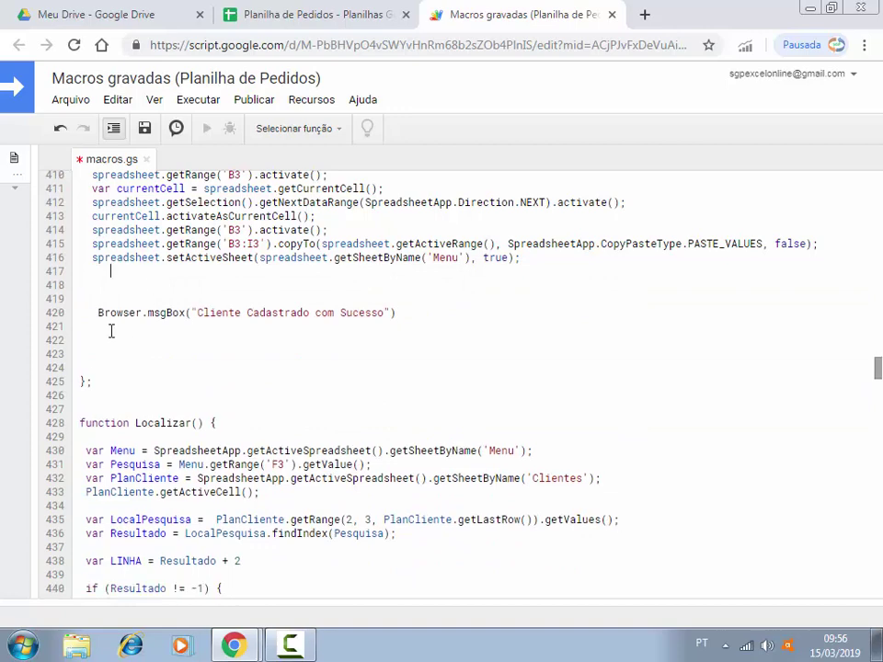
click(140, 338)
key(Delete)
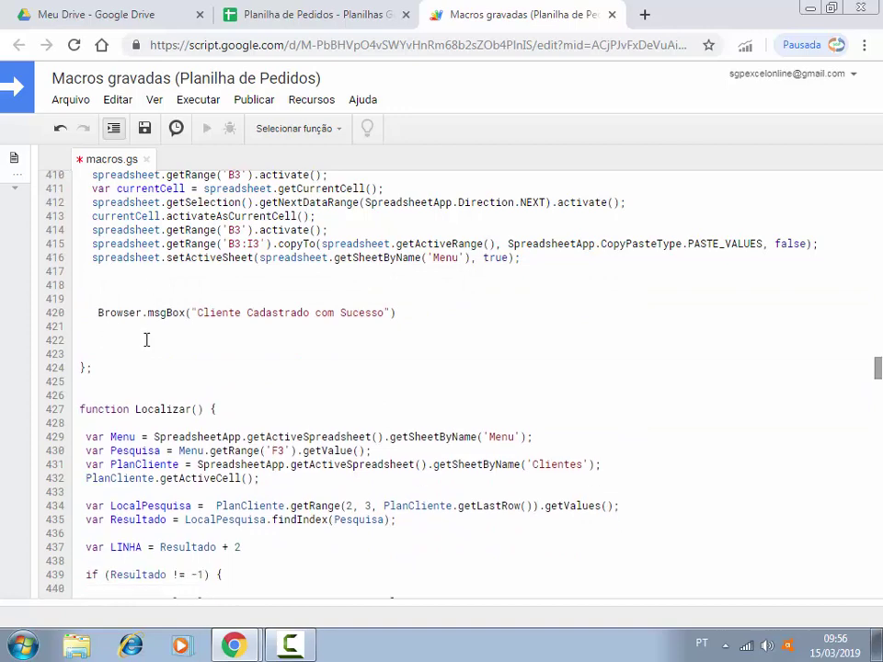
Step: Add a LimparCliente(); call after the success msgBox line in the Salvar function
scroll(147, 340, down, 2)
scroll(146, 340, down, 4)
scroll(146, 340, down, 3)
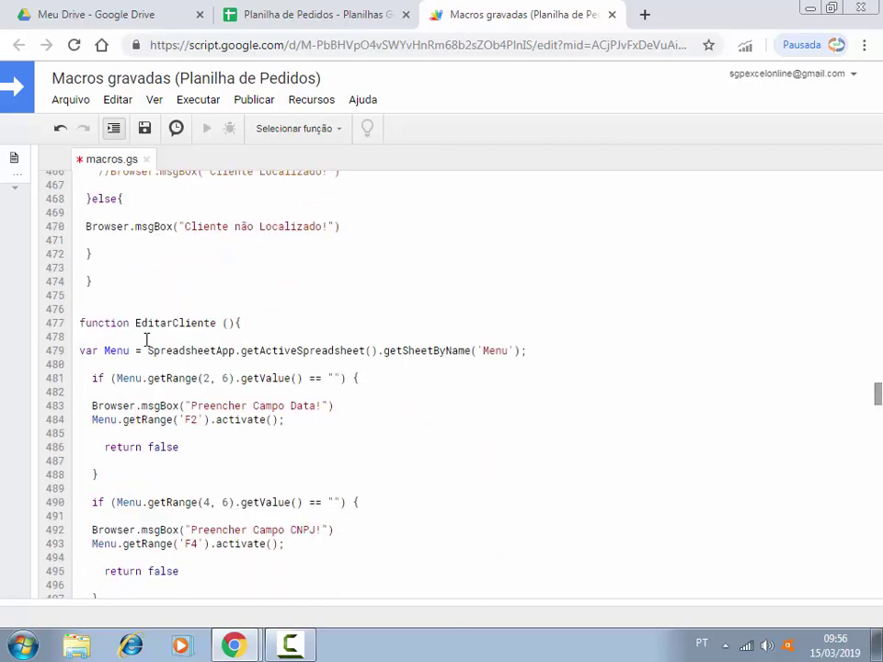
scroll(146, 340, down, 3)
scroll(147, 341, down, 3)
scroll(147, 340, down, 2)
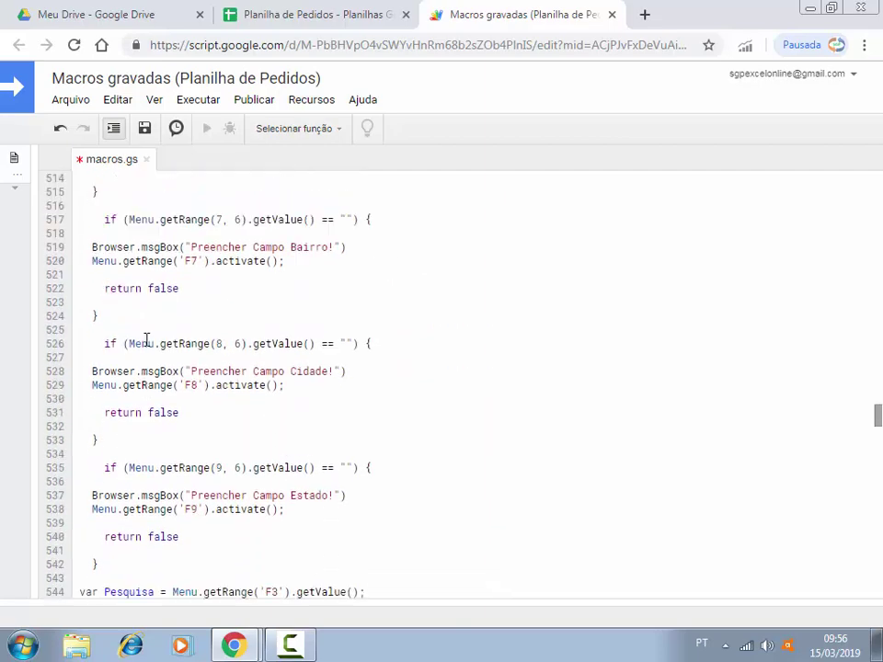
scroll(146, 341, down, 1)
scroll(146, 340, down, 2)
scroll(146, 340, down, 3)
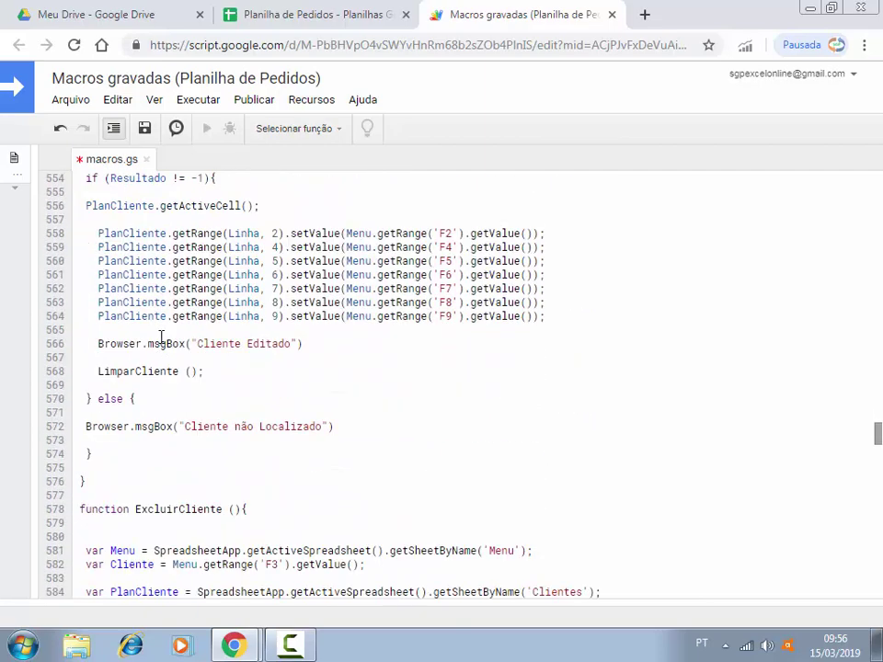
scroll(175, 338, down, 3)
scroll(176, 338, down, 2)
scroll(181, 340, down, 2)
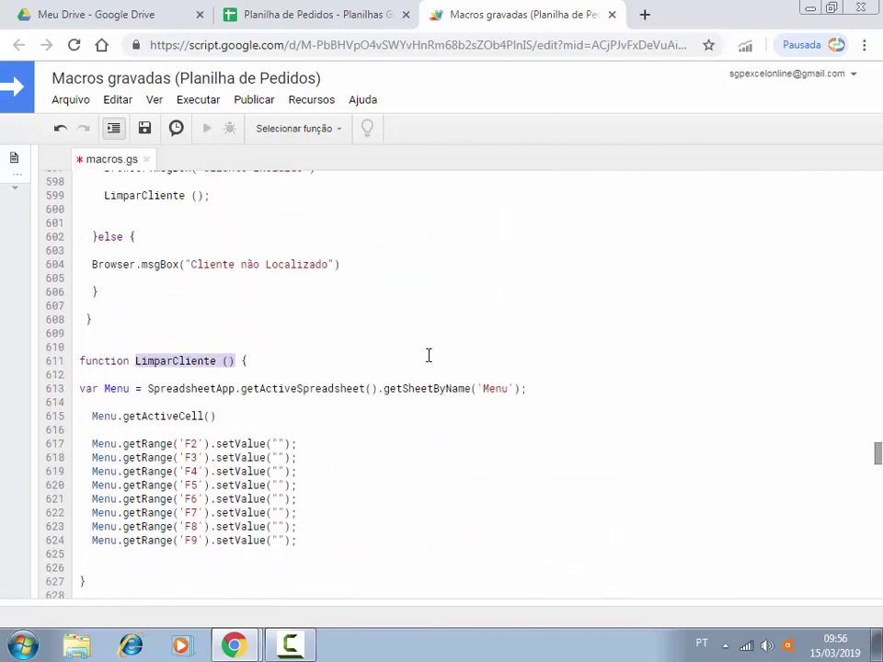
scroll(340, 539, up, 2)
scroll(340, 539, up, 5)
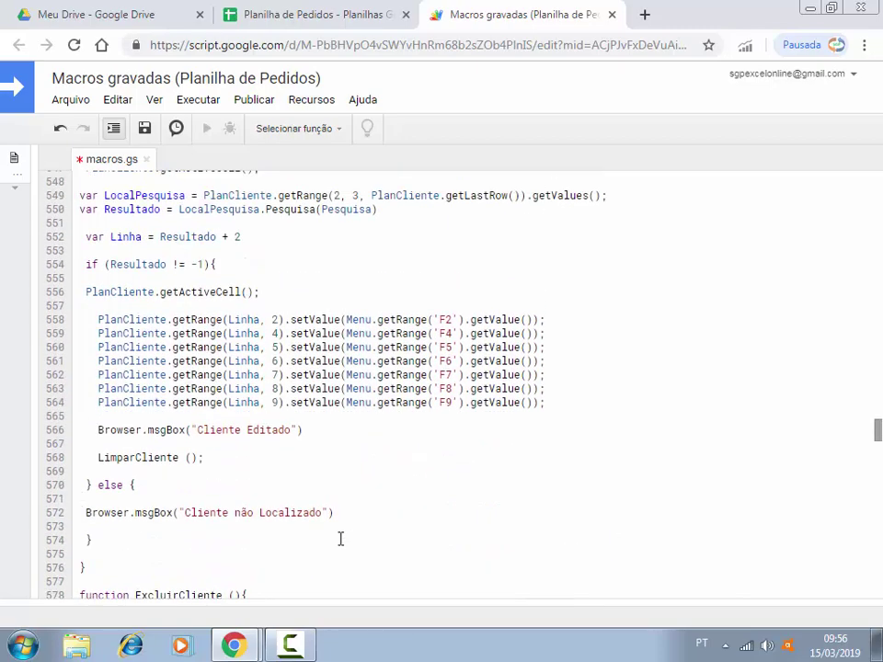
scroll(340, 539, up, 3)
scroll(340, 539, up, 3)
scroll(341, 539, up, 3)
scroll(341, 539, up, 3)
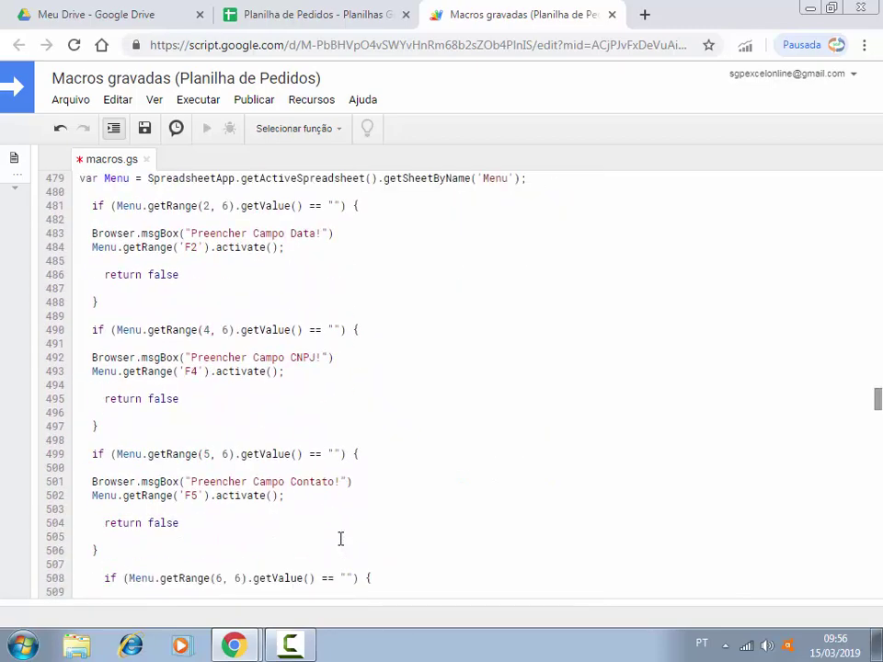
scroll(340, 538, up, 1)
scroll(341, 538, up, 4)
scroll(340, 538, up, 4)
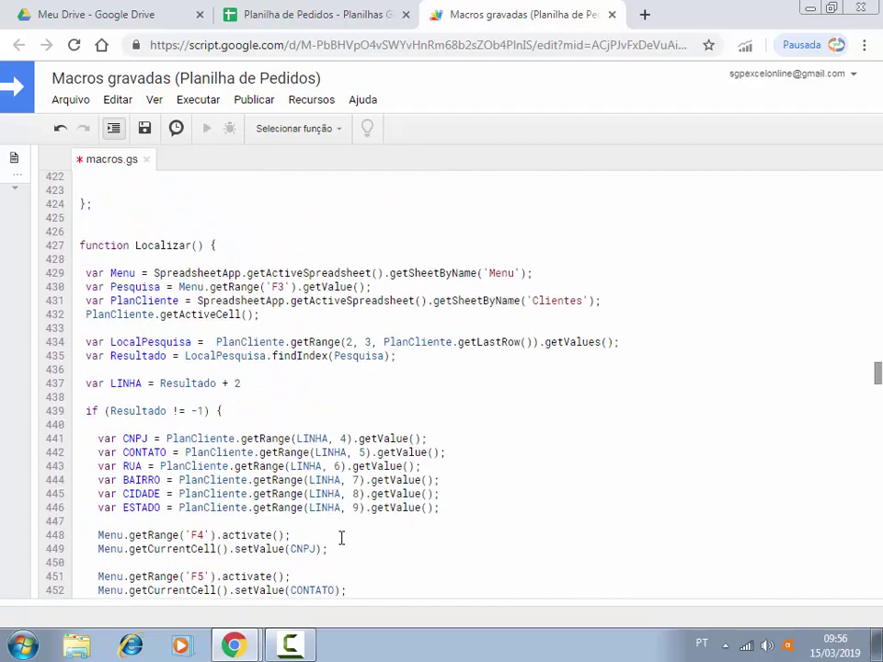
scroll(340, 539, up, 2)
scroll(341, 538, up, 3)
scroll(344, 537, up, 3)
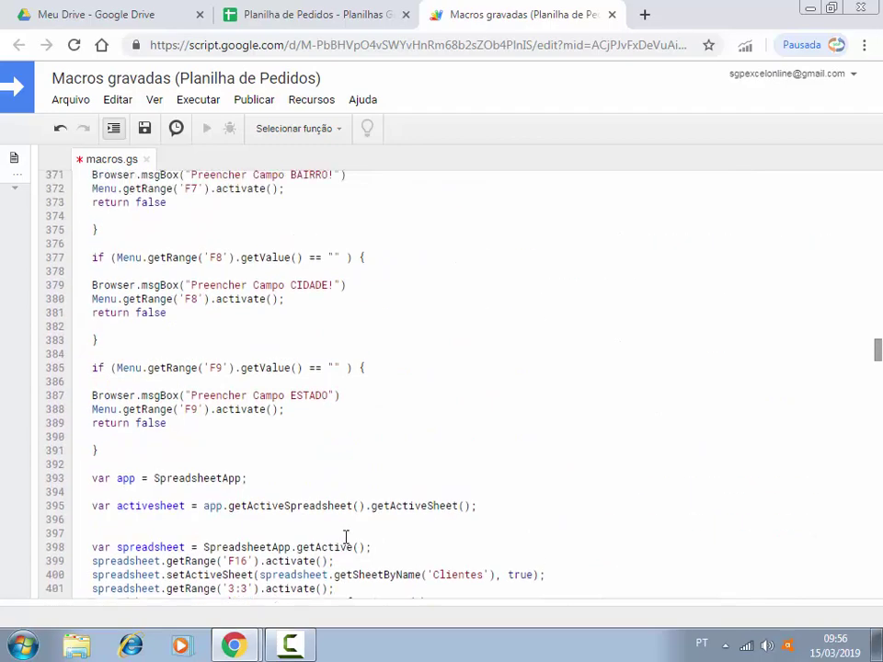
scroll(345, 536, up, 3)
scroll(346, 535, up, 3)
scroll(346, 536, up, 3)
scroll(345, 536, up, 1)
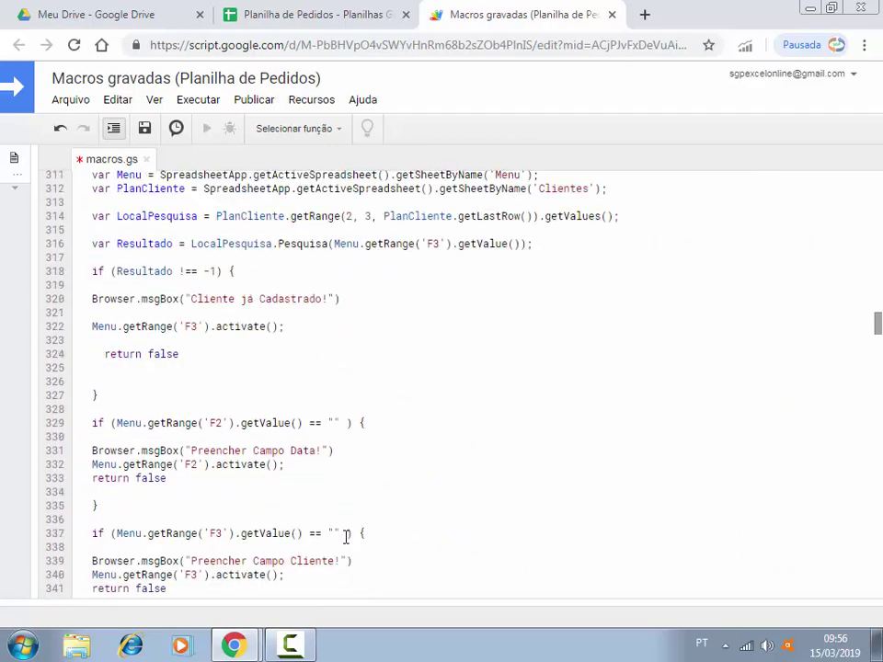
scroll(346, 537, up, 3)
scroll(345, 536, down, 5)
scroll(346, 533, down, 3)
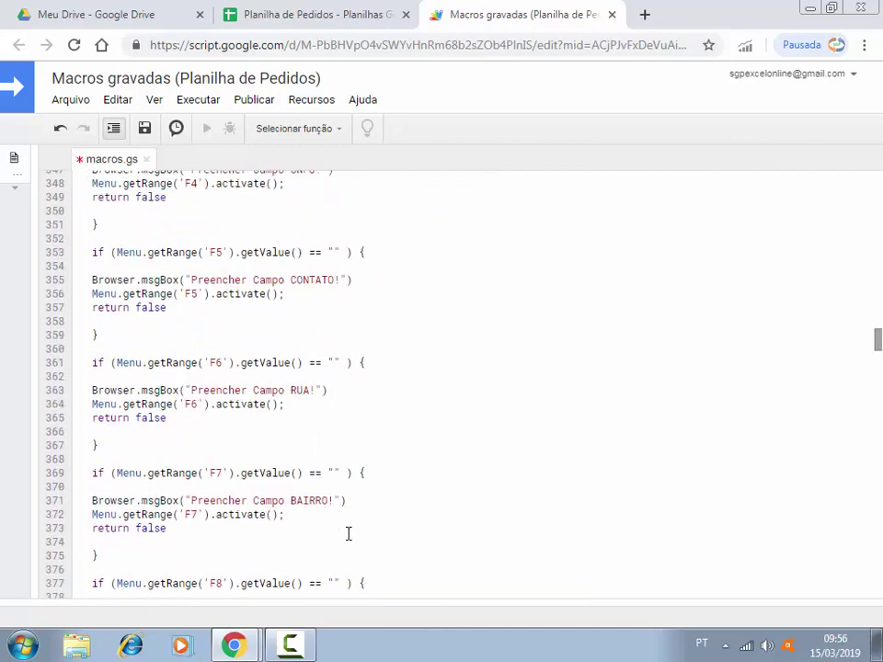
scroll(350, 529, down, 4)
scroll(354, 530, down, 4)
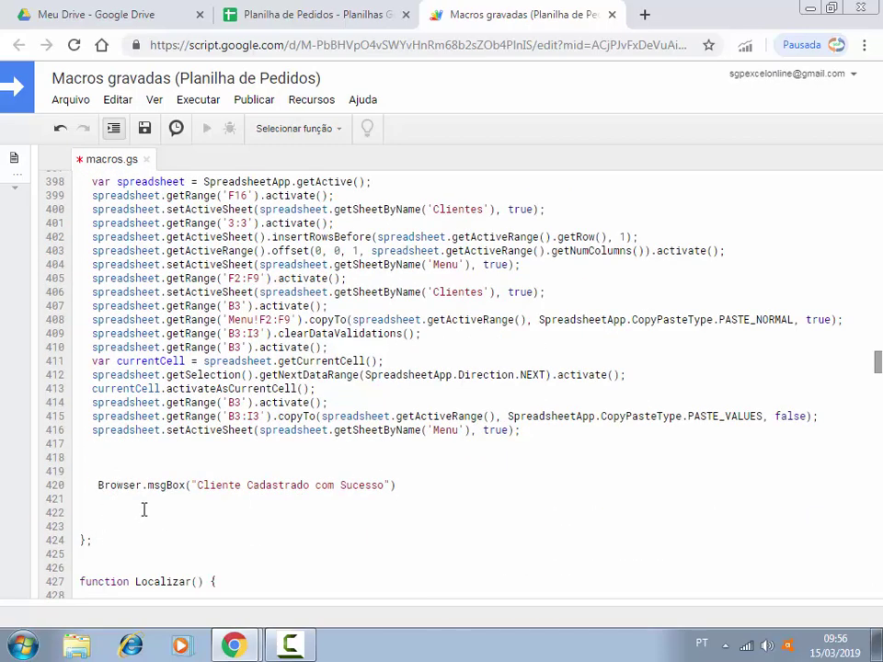
text(LimparCliente();)
Step: Save the script and return to the Planilha de Pedidos spreadsheet
scroll(307, 500, down, 1)
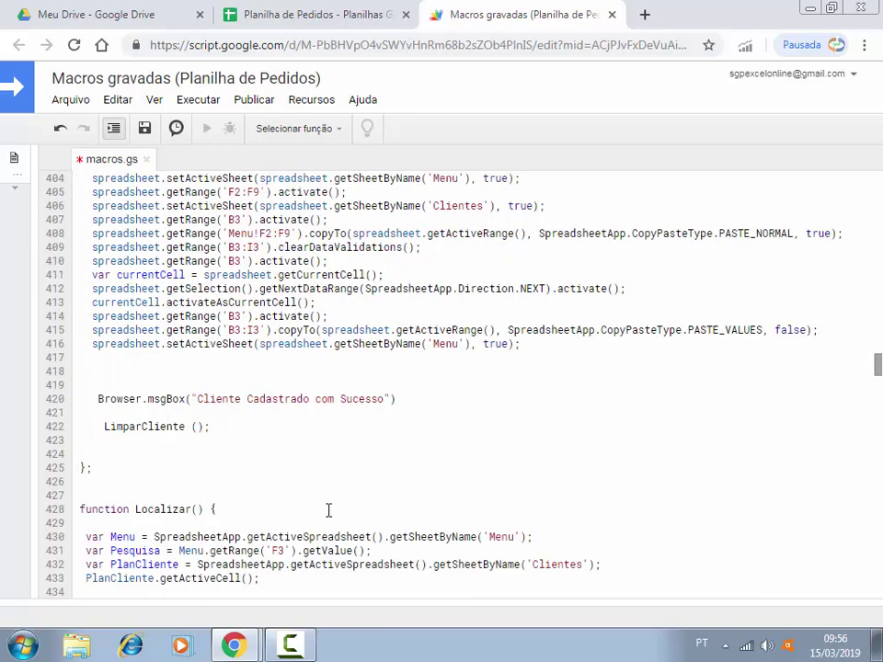
click(145, 129)
click(285, 11)
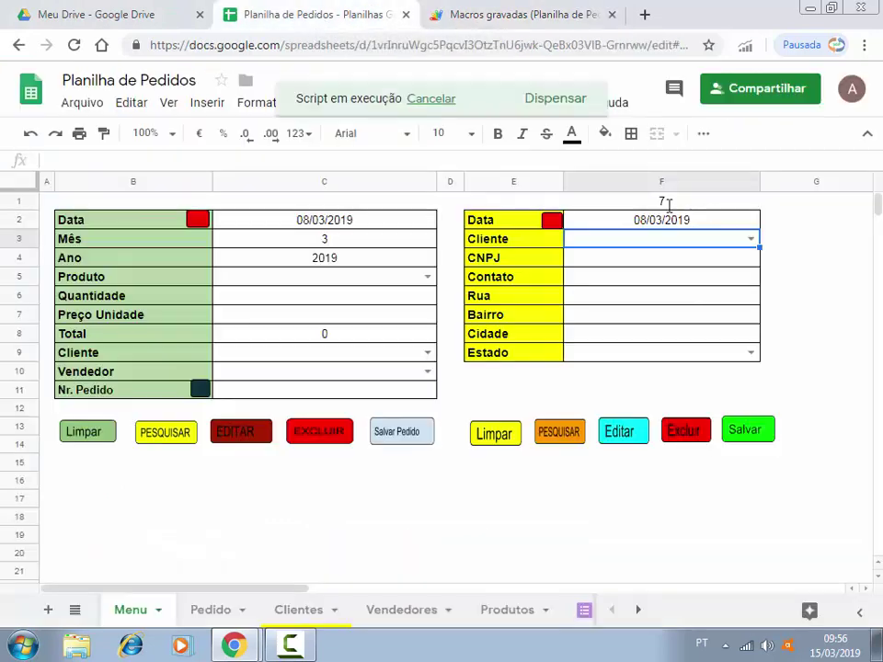
Step: Enter Cliente 60 as the client name, then fill in the CNPJ and contact phone number
click(750, 239)
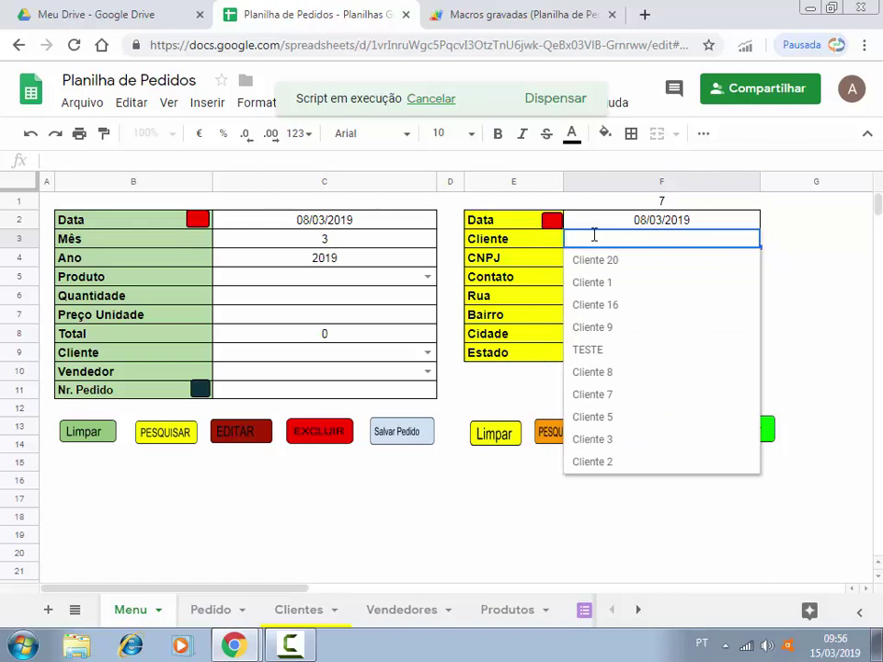
text(Cliente )
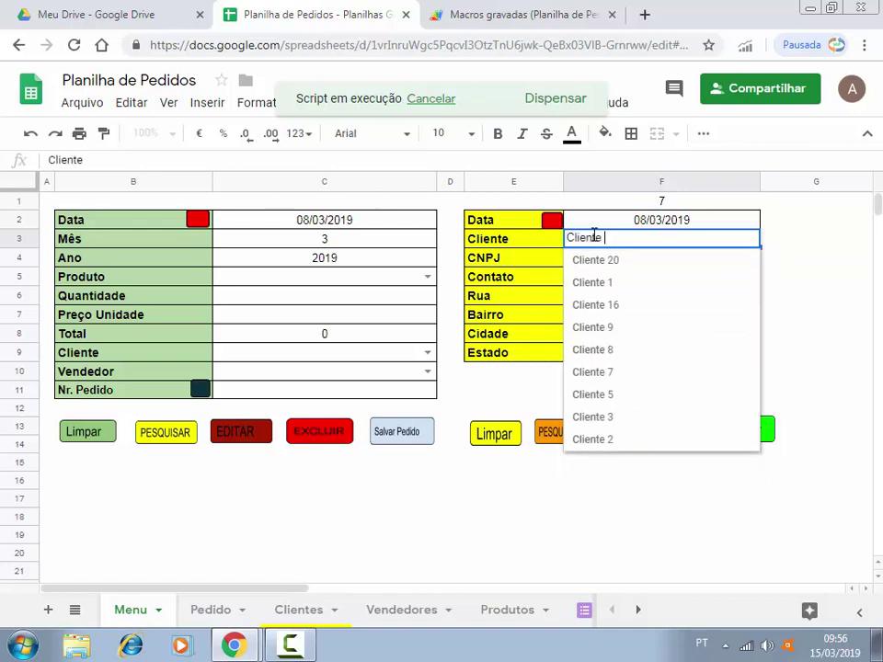
text(60)
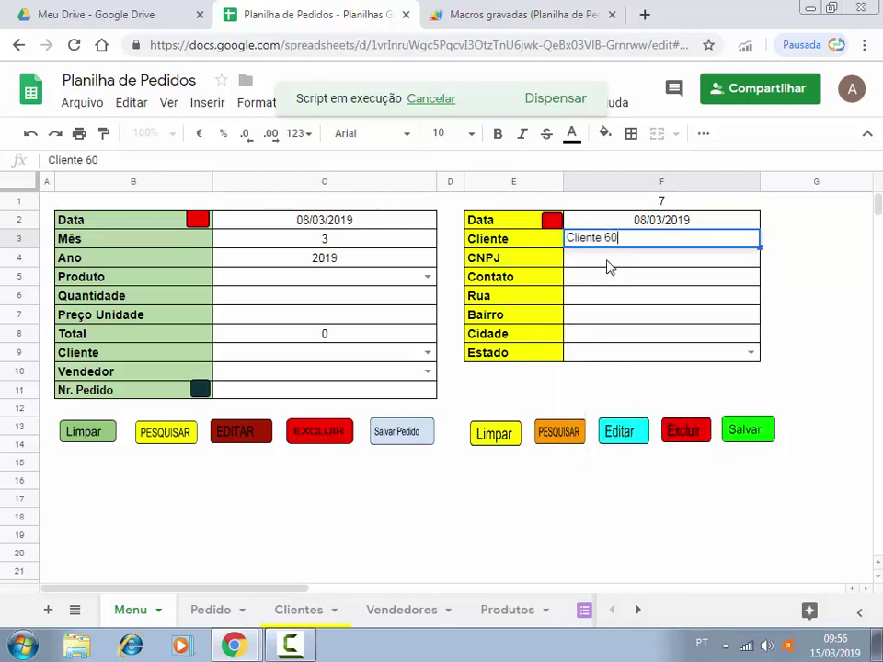
click(607, 267)
text(12)
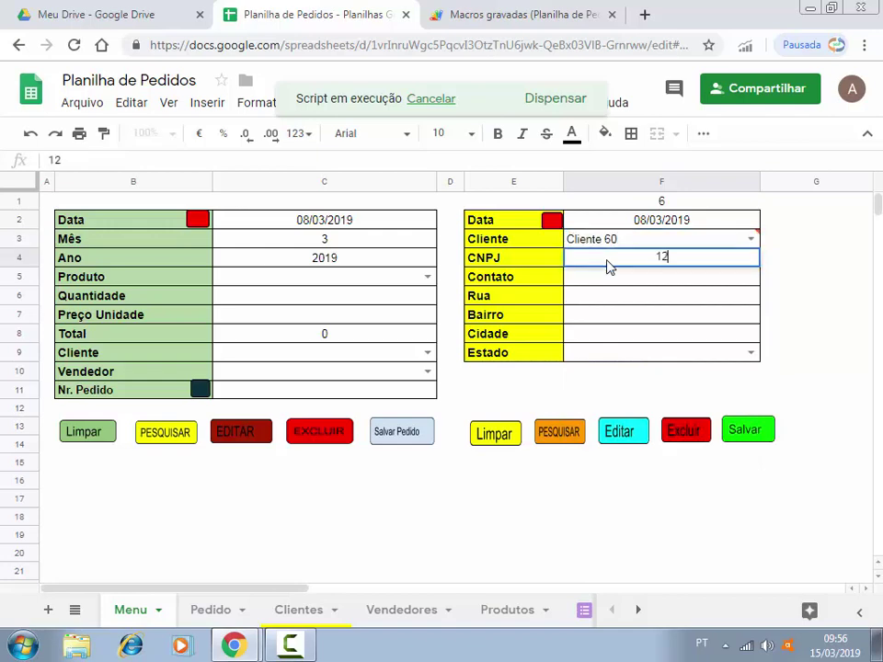
text(.12)
text(3.)
text(123/4)
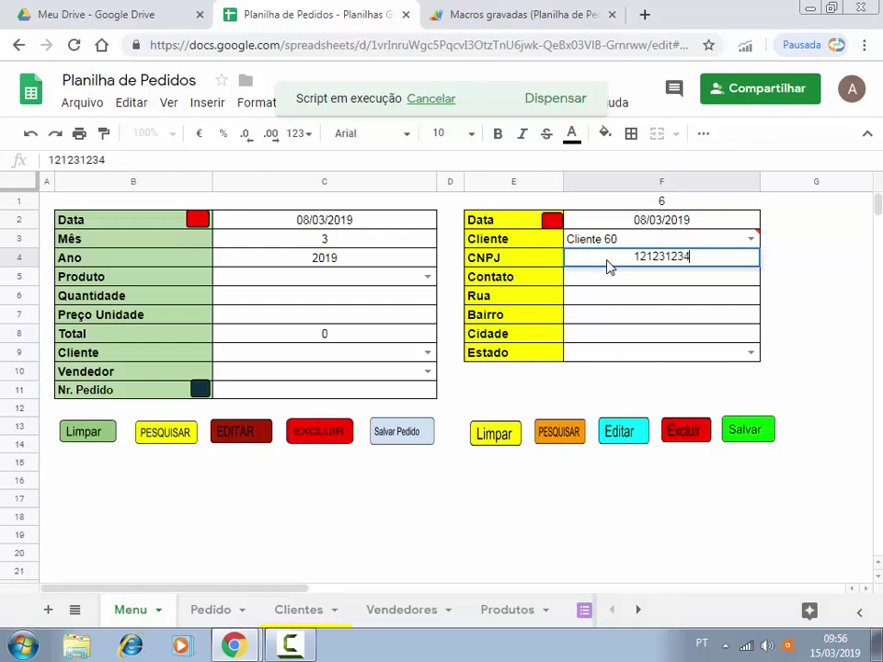
text(00)
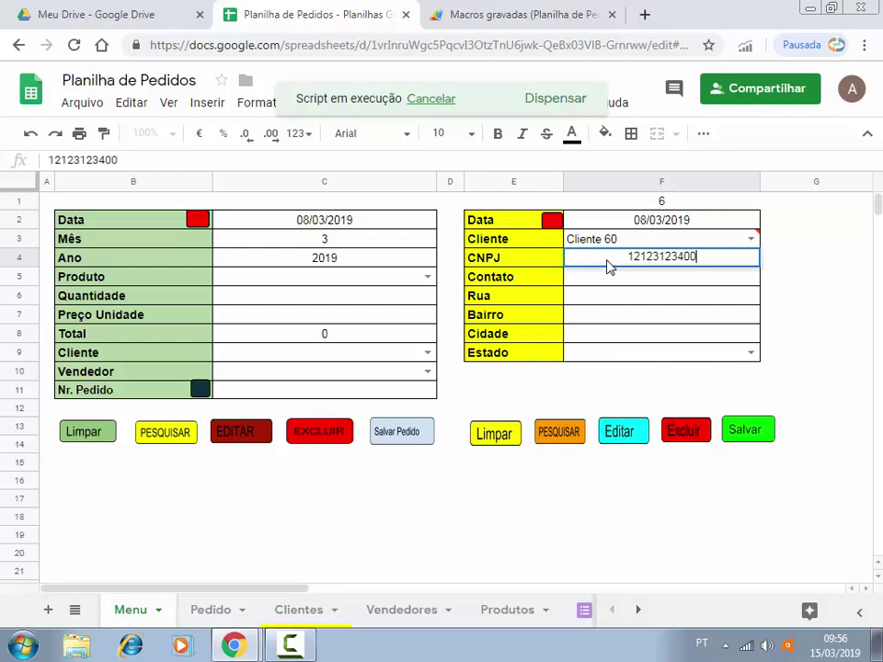
text(1-12)
key(Return)
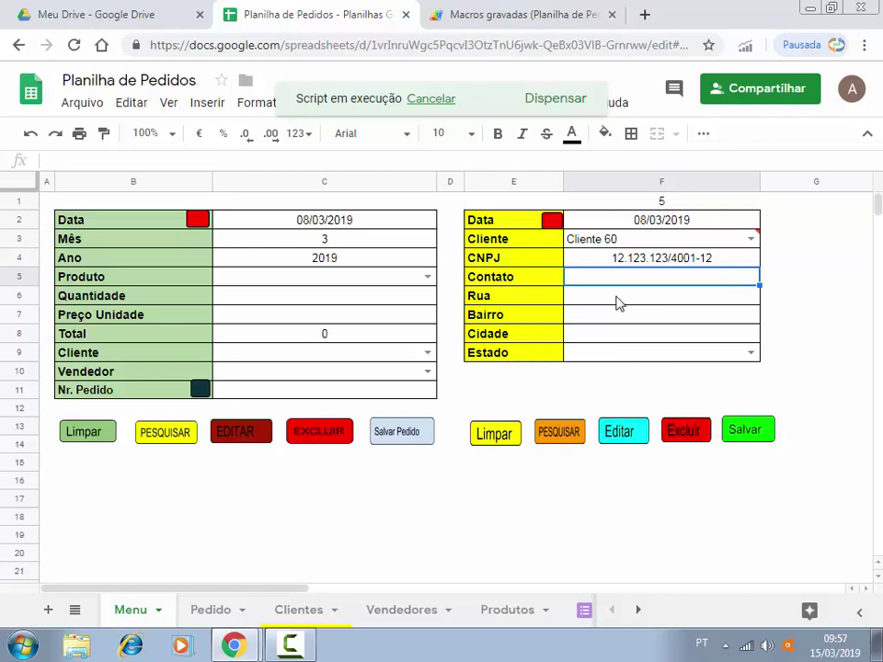
click(700, 286)
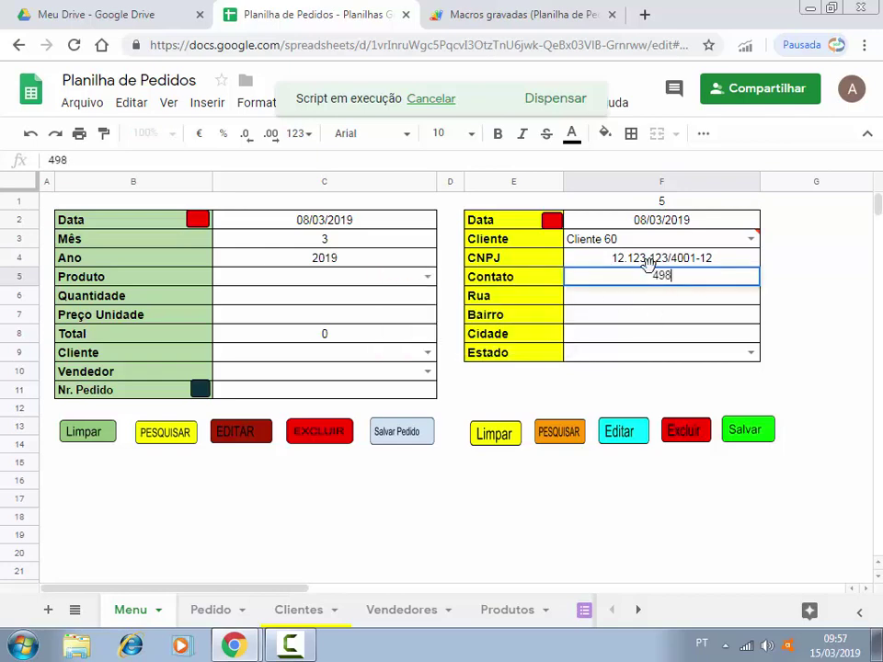
key(Return)
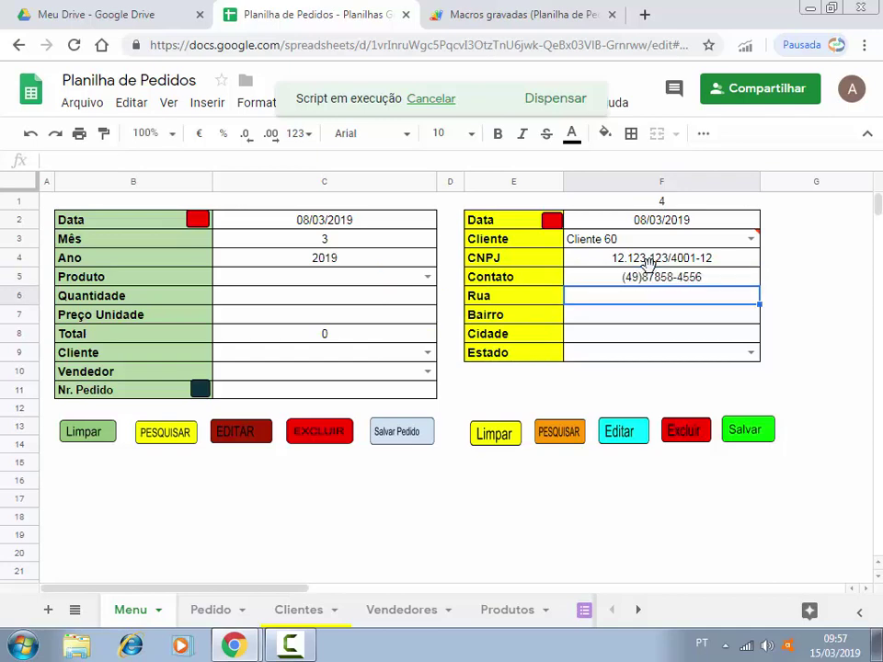
Step: Fill Rua 60, Bairro 60 and Cidade 60, and choose RORAIMA as the state
text(Rua 6)
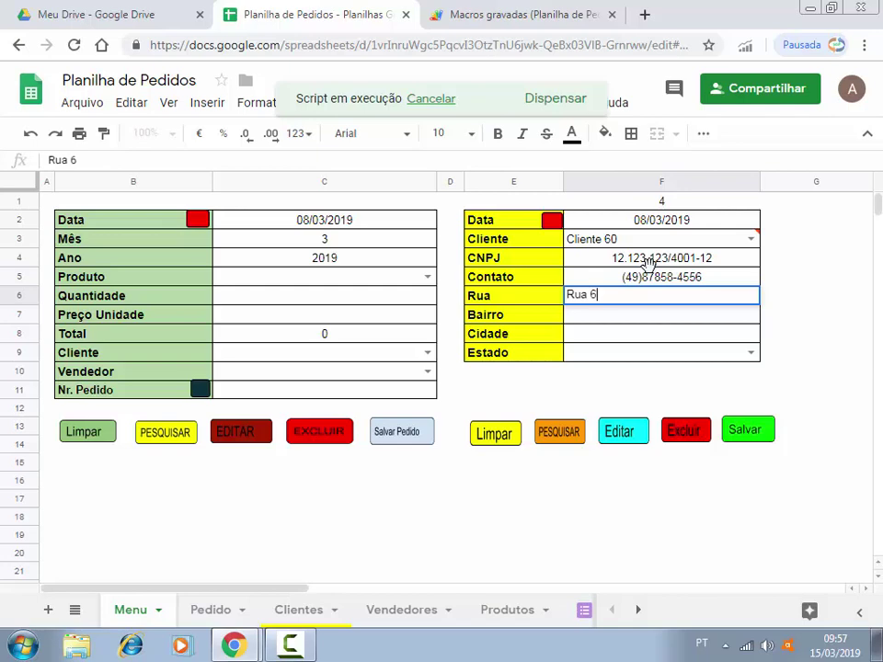
text(0)
key(Return)
text(Ba)
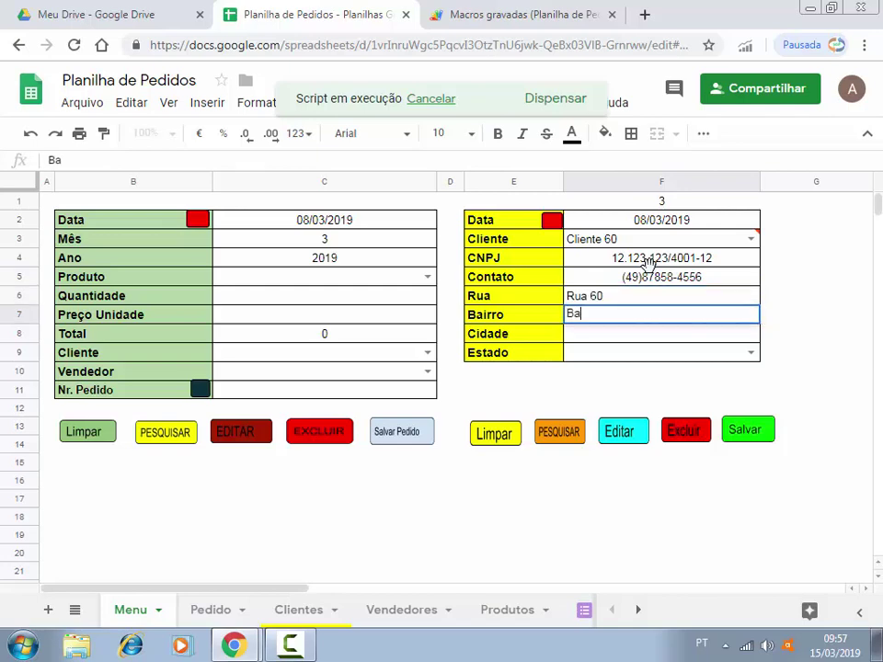
text(irro 60)
key(Return)
text(Cidade )
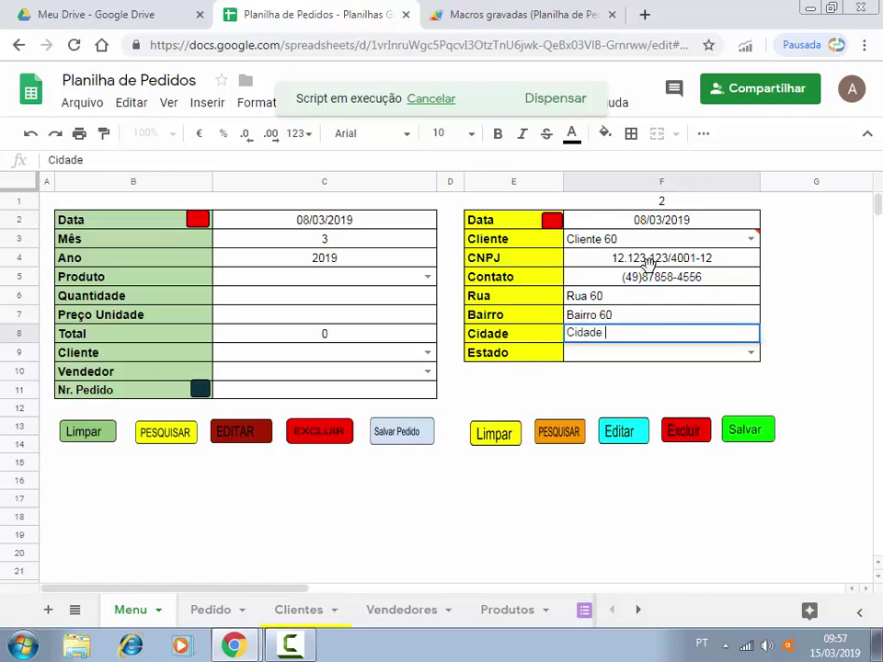
text(60)
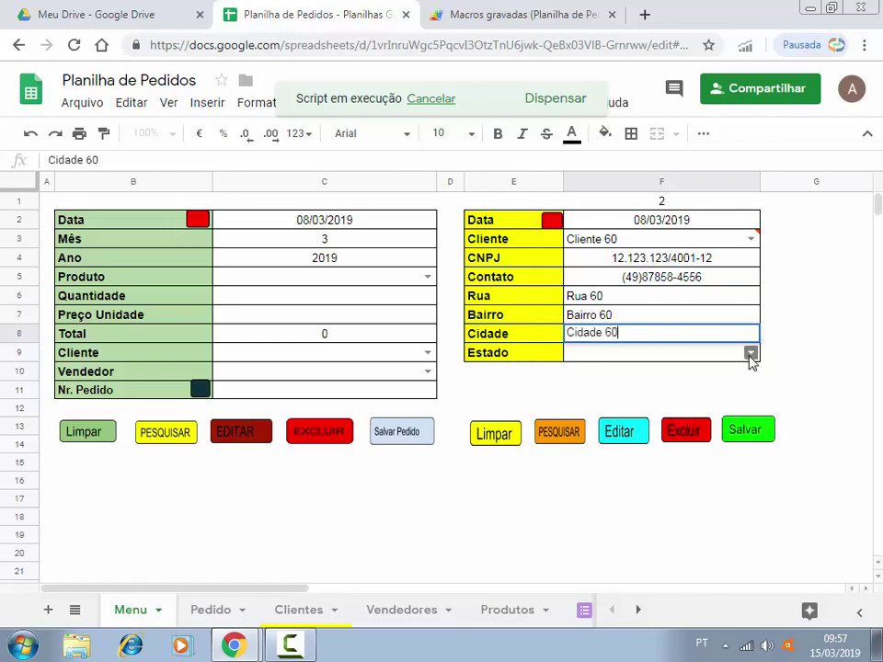
click(751, 354)
scroll(650, 463, down, 4)
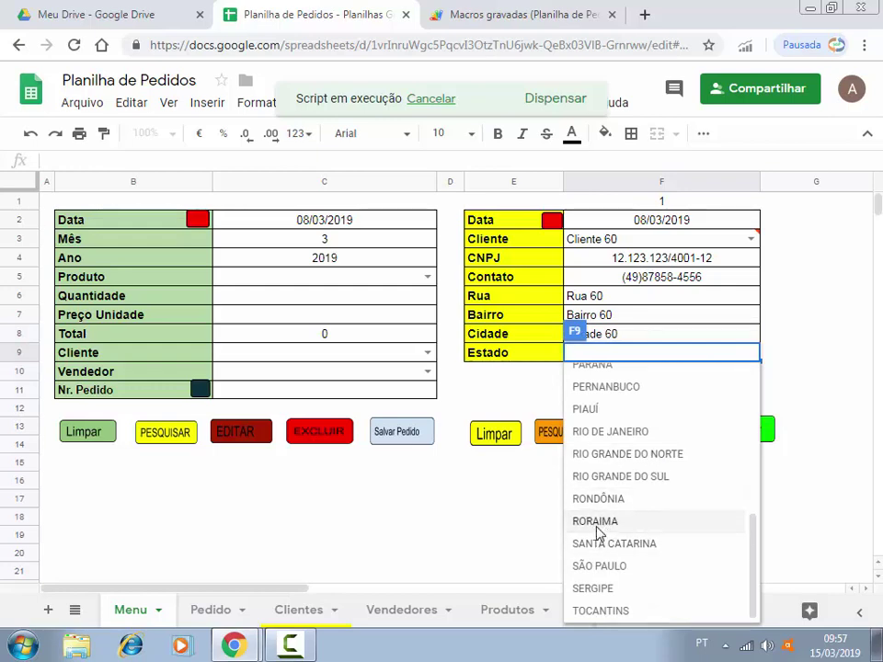
click(598, 522)
Step: Save Cliente 60 to Clientes and dismiss the success message
click(747, 430)
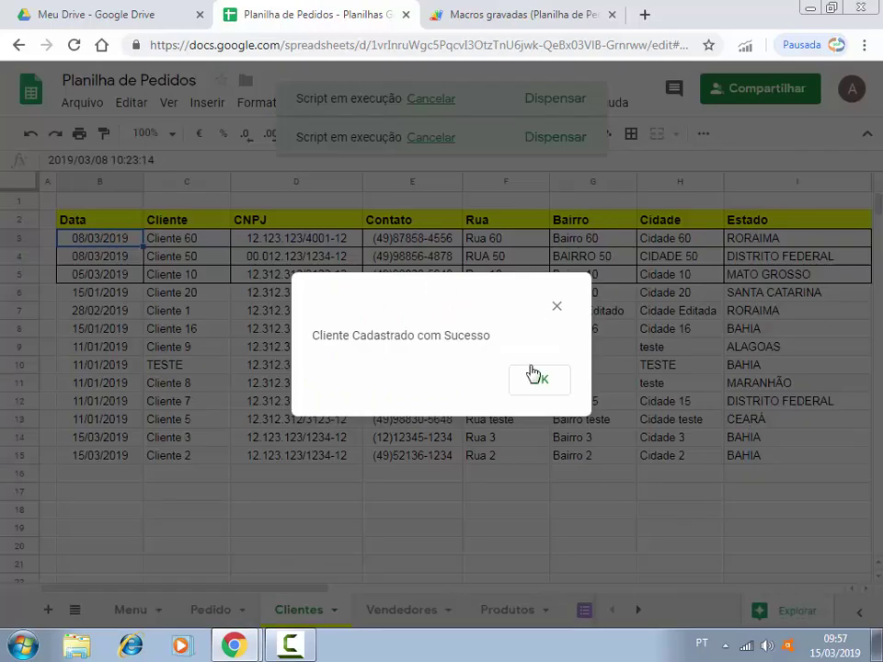
click(559, 386)
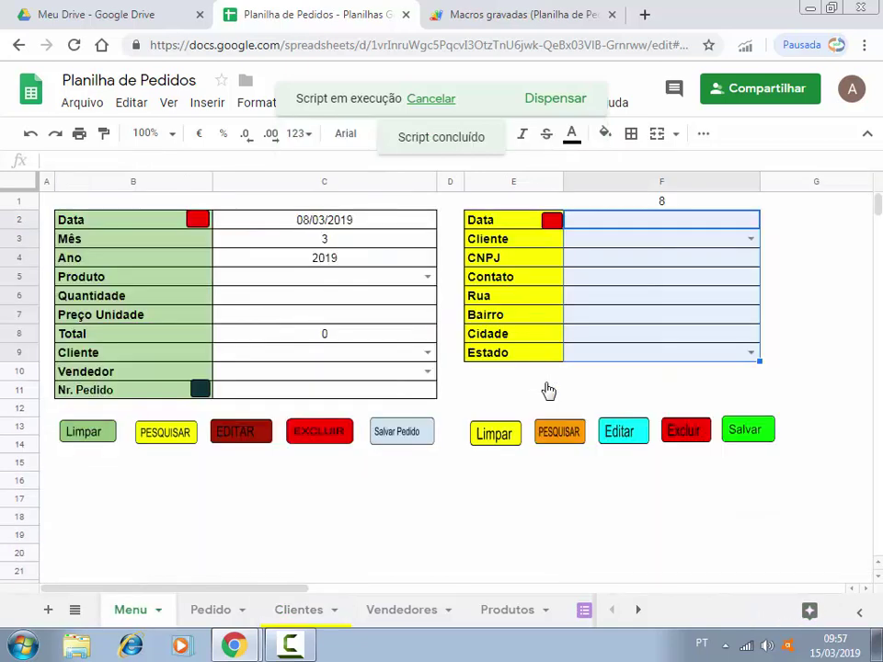
click(772, 320)
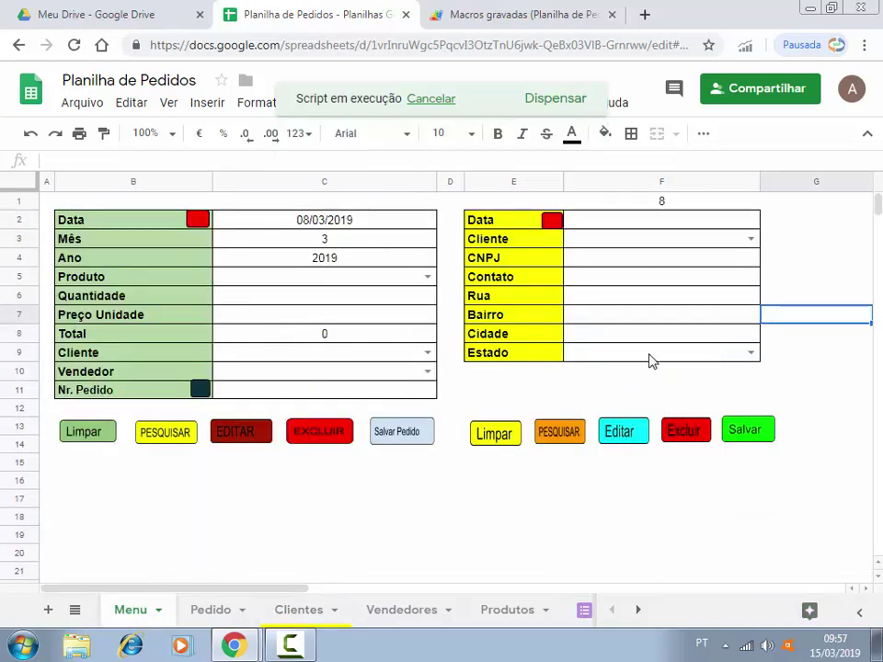